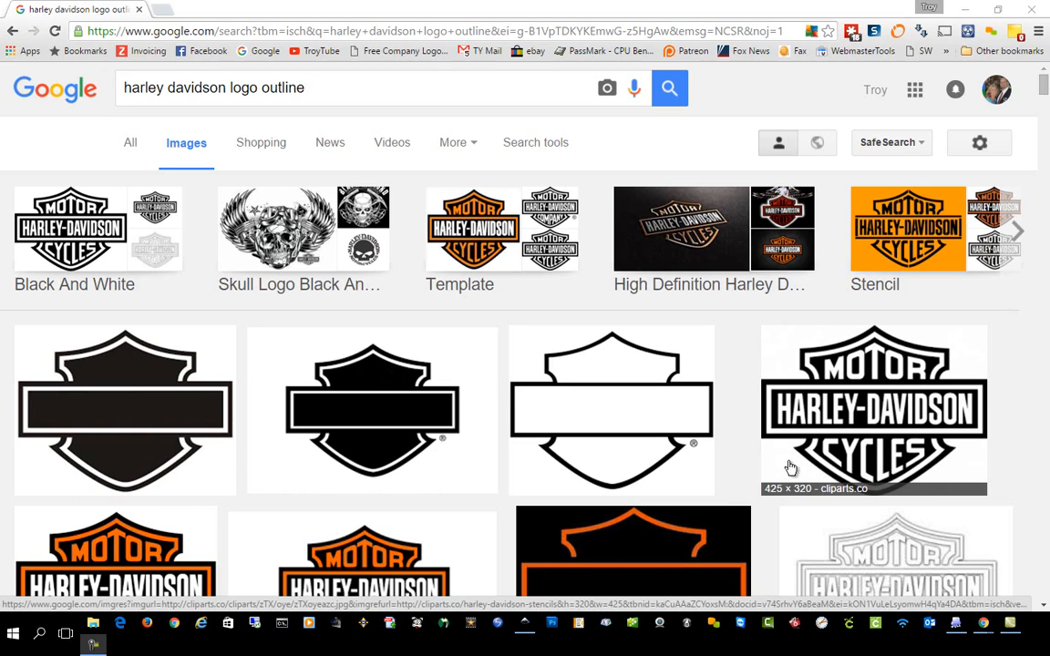
# Shrink the browser window to reveal the desktop and preview the first solid black blank shield logo in the image results.
pyautogui.doubleClick(495, 5)
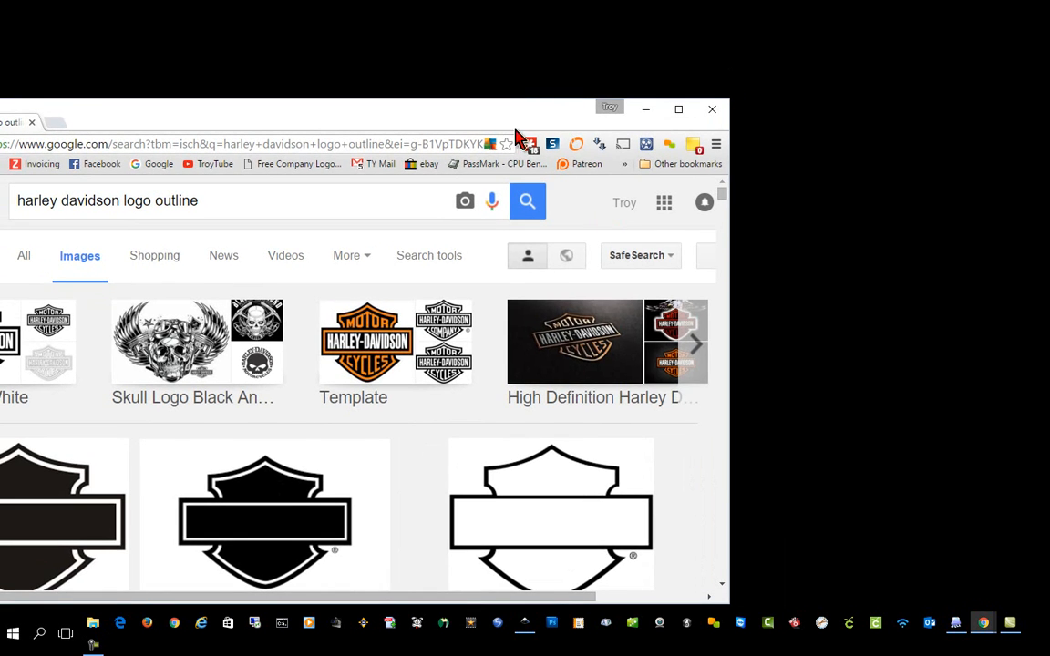
pyautogui.moveTo(495, 109); pyautogui.dragTo(908, 15)
pyautogui.scroll(-2, 702, 273)
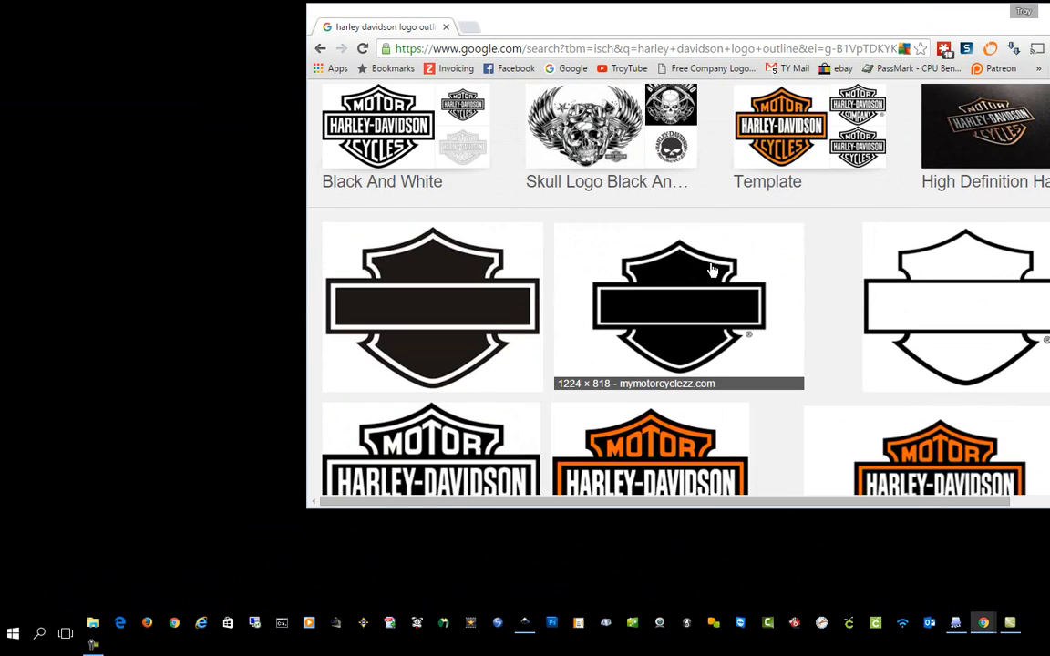
pyautogui.scroll(2, 700, 267)
pyautogui.scroll(-3, 462, 428)
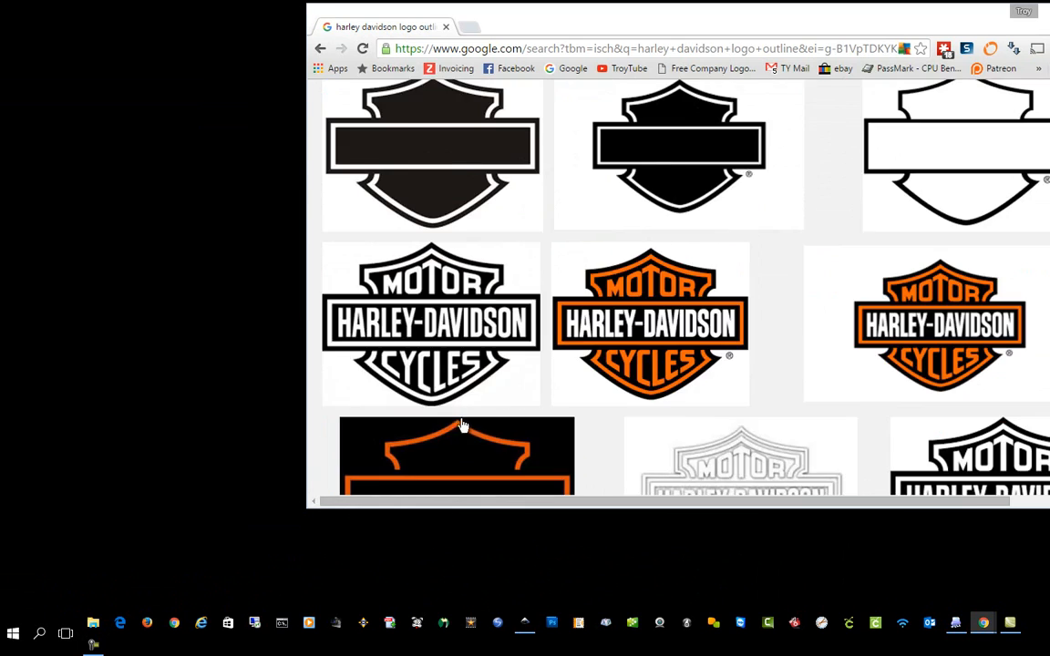
pyautogui.scroll(2, 451, 428)
pyautogui.click(451, 428)
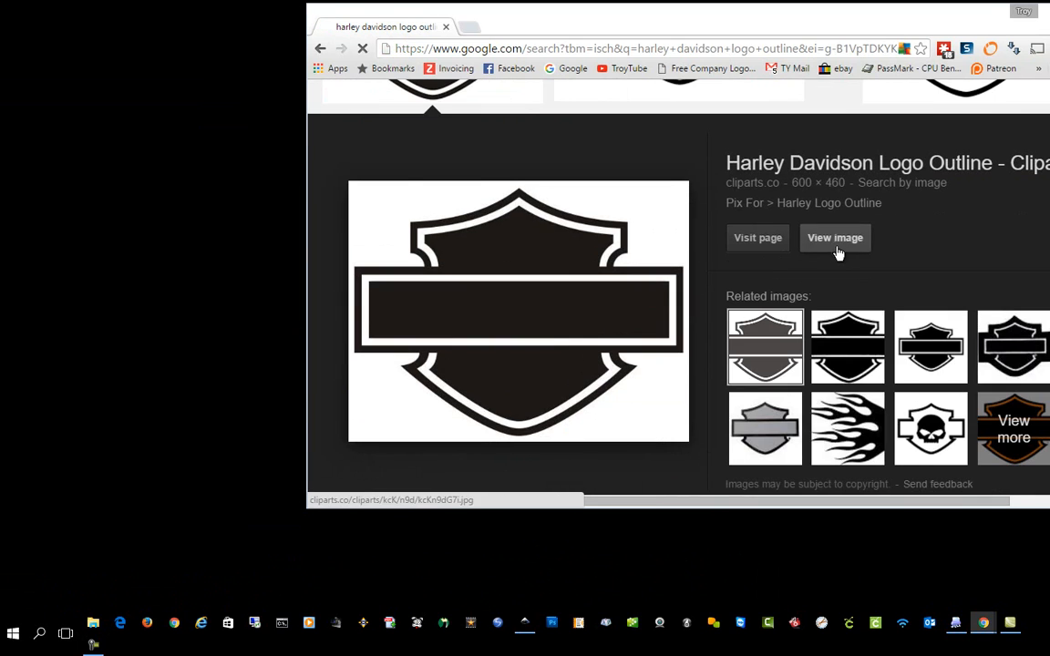
# View the shield image at full size, save it to the desktop, and minimize the browser.
pyautogui.click(833, 237)
pyautogui.moveTo(719, 485); pyautogui.dragTo(169, 202)
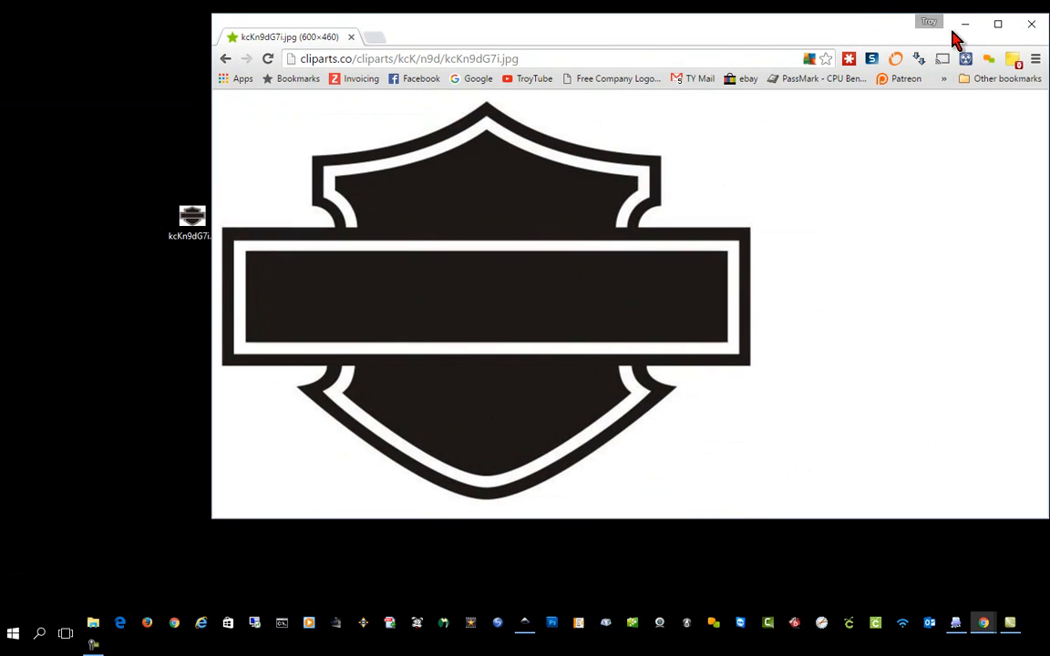
pyautogui.click(961, 27)
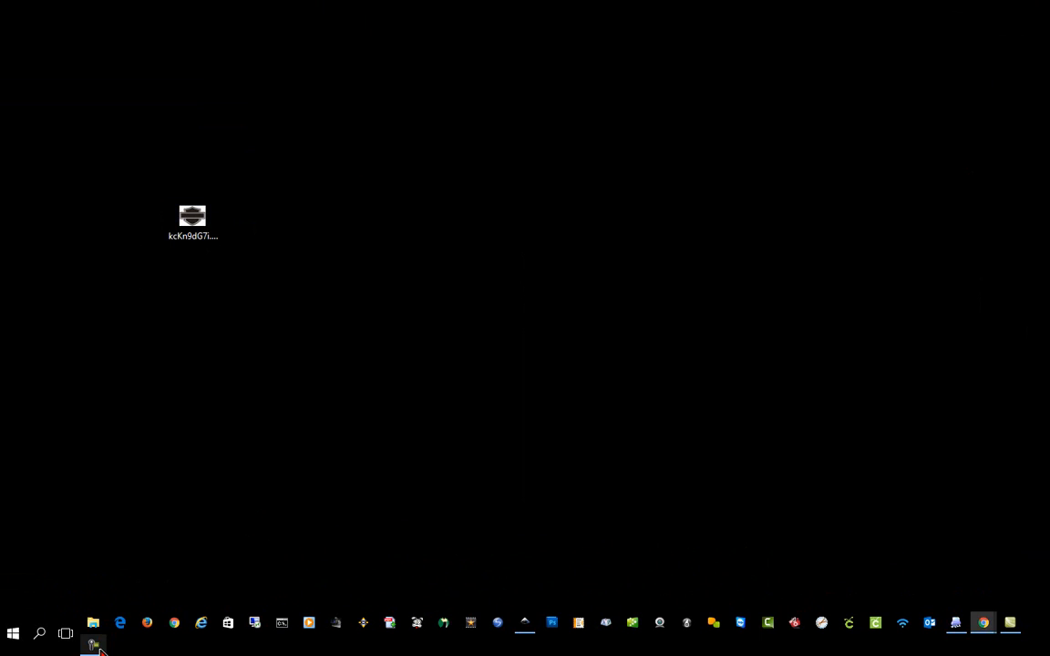
# Switch to Inkscape and import kcKn9dG7i.jpg from the desktop into the new document as an embedded image.
pyautogui.click(527, 628)
pyautogui.doubleClick(703, 8)
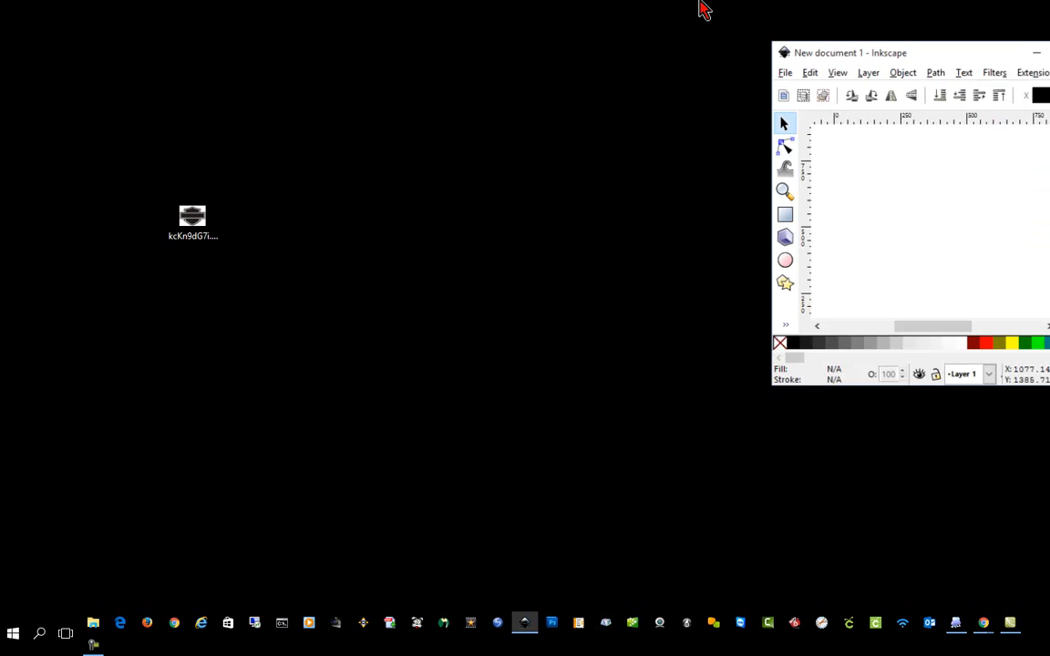
pyautogui.moveTo(983, 76); pyautogui.dragTo(570, 96)
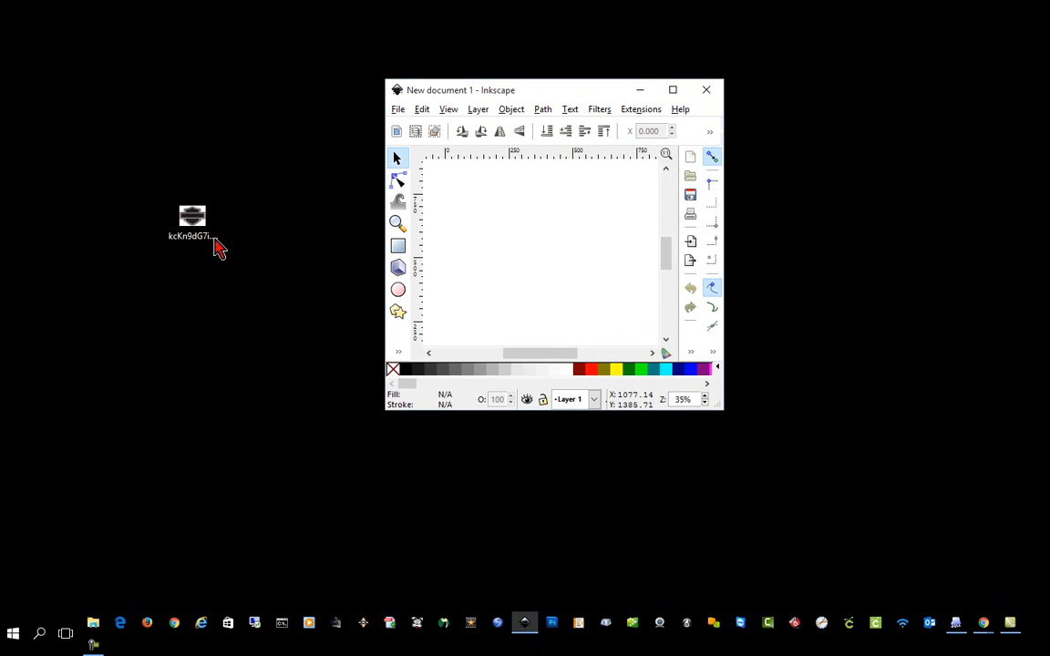
pyautogui.moveTo(209, 236); pyautogui.dragTo(586, 237)
pyautogui.click(625, 314)
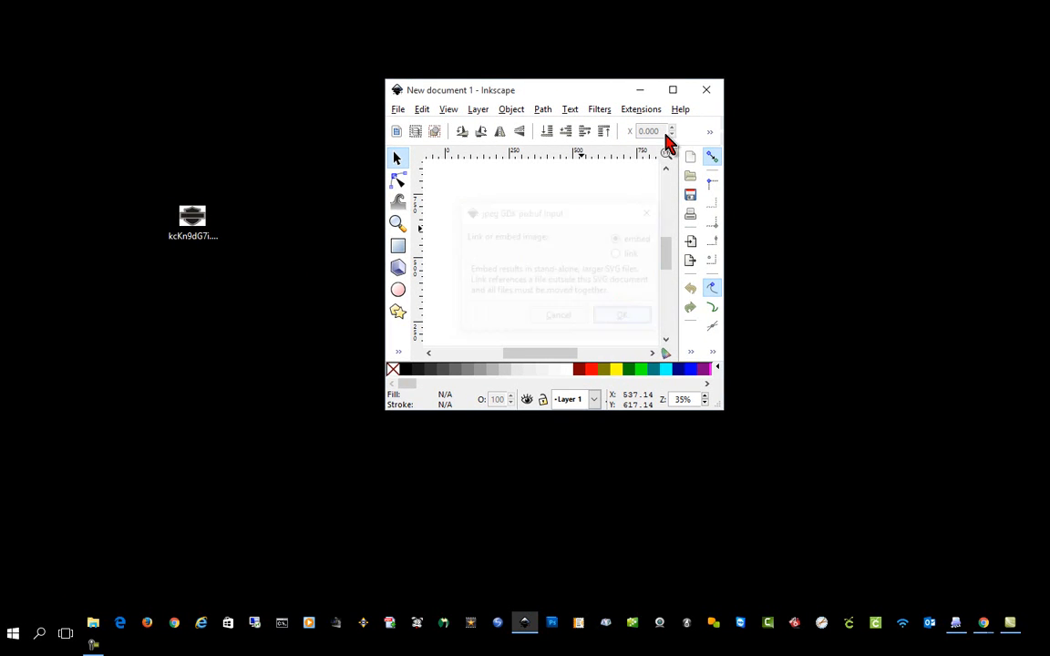
pyautogui.click(674, 89)
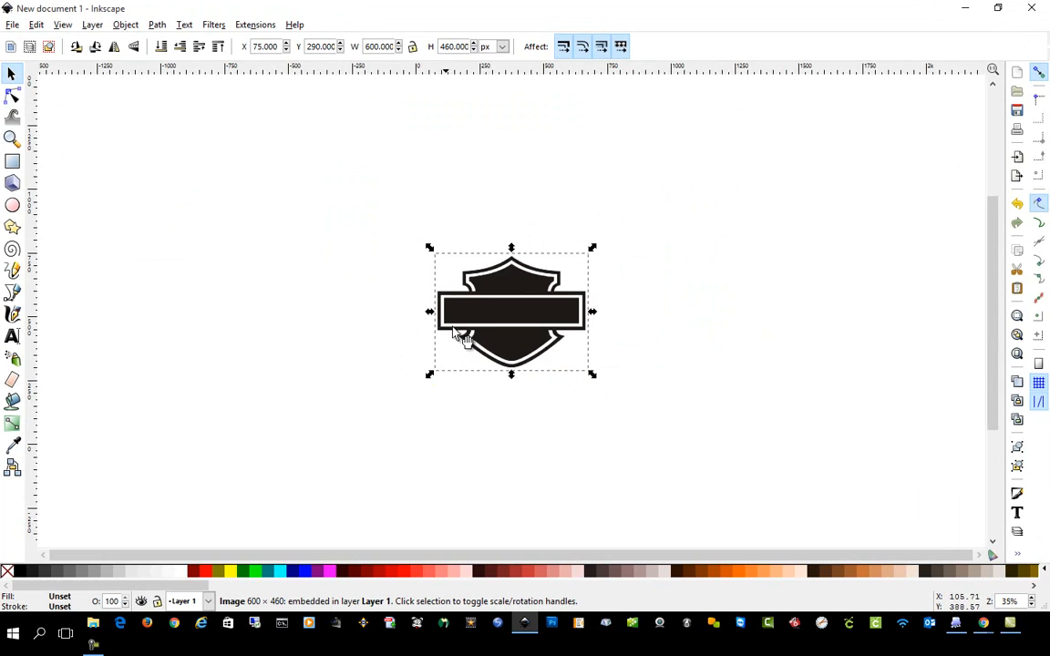
pyautogui.press('3')
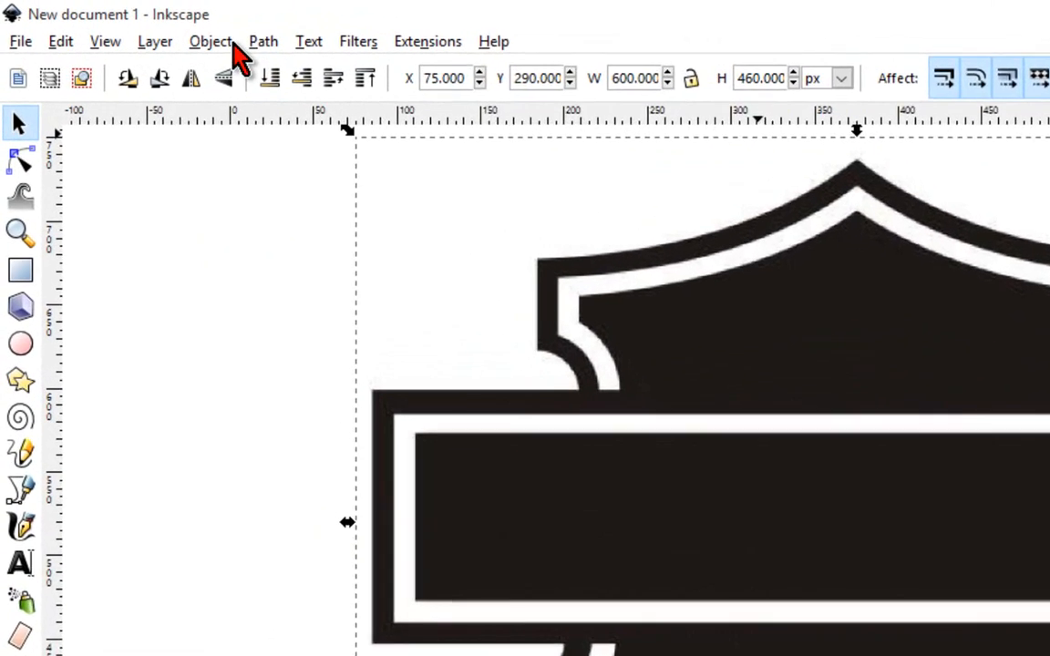
# Trace the shield bitmap using multiple scans in Colors mode with 2 scans, Smooth off, and Stack scans and Remove background on.
pyautogui.click(306, 50)
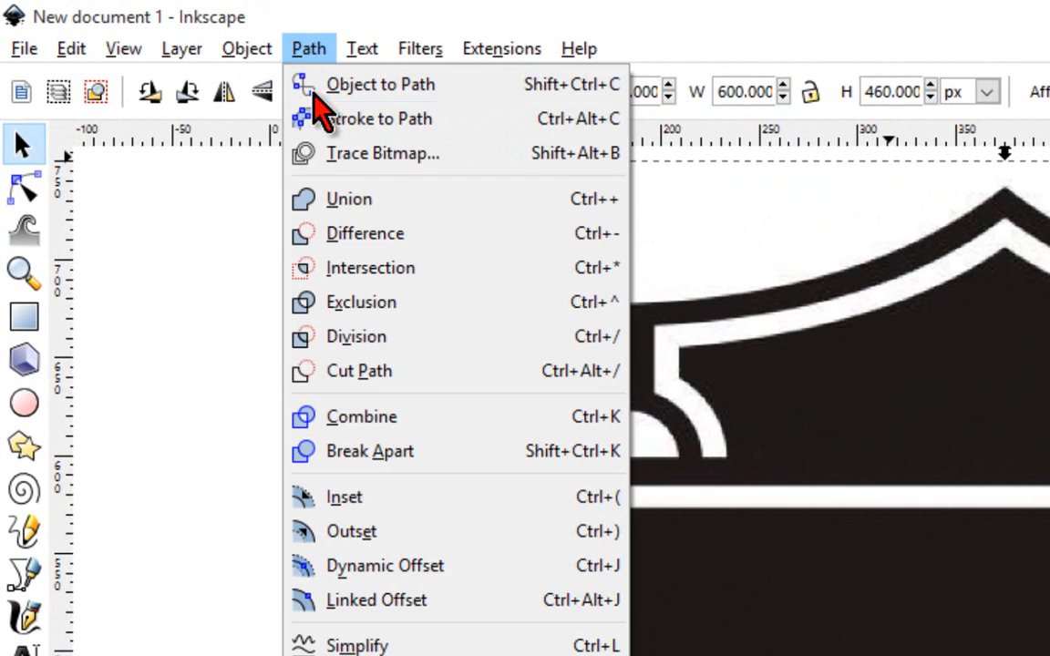
pyautogui.click(374, 155)
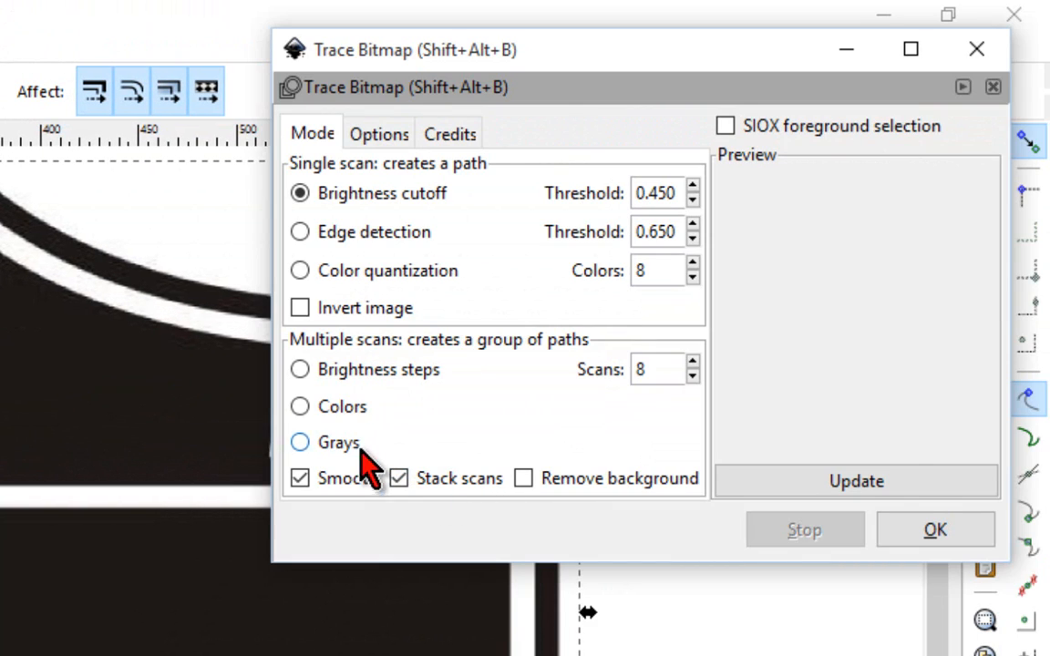
pyautogui.click(343, 406)
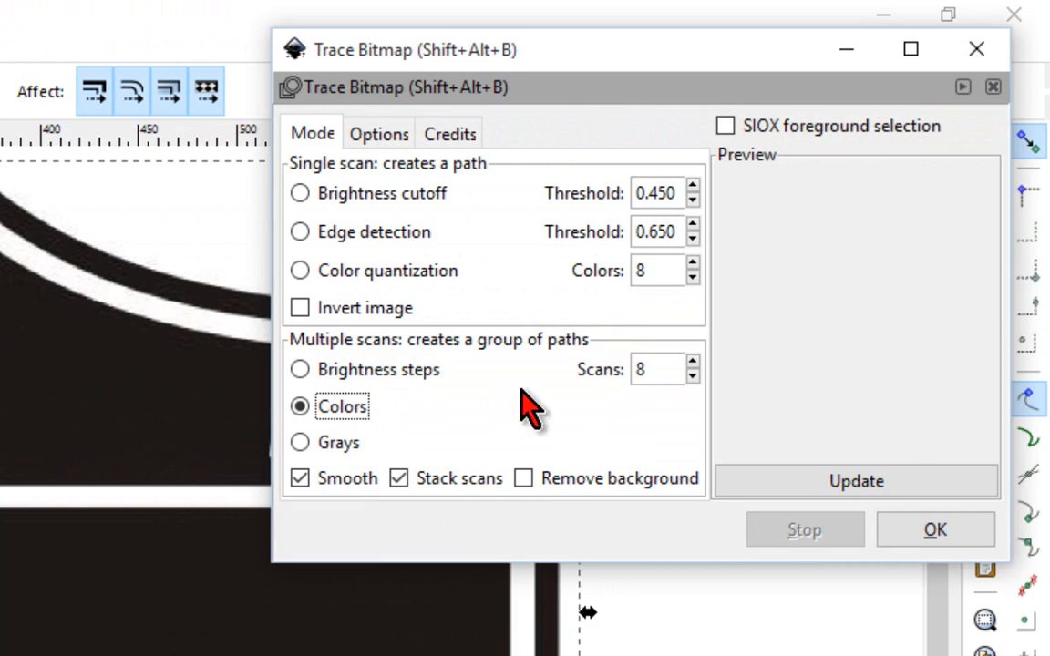
pyautogui.click(693, 376)
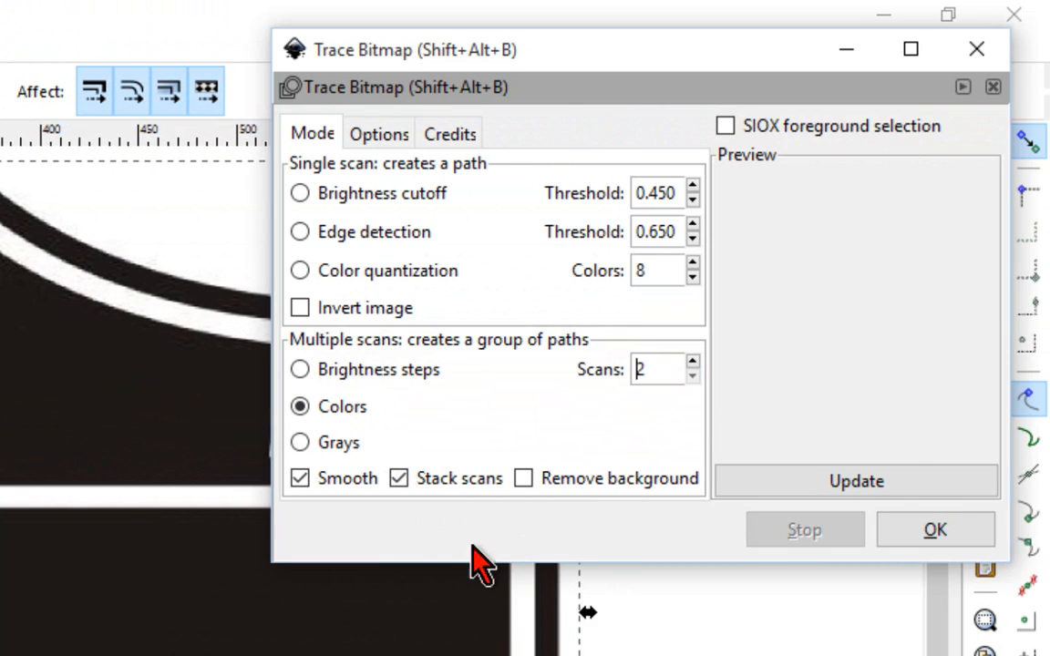
pyautogui.click(325, 476)
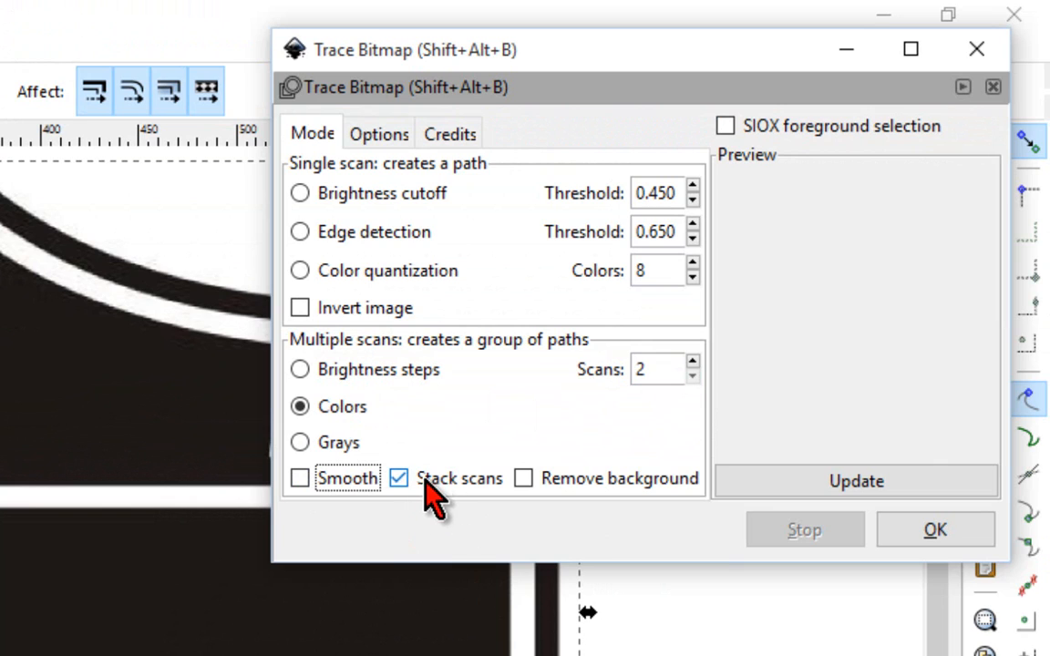
pyautogui.click(524, 479)
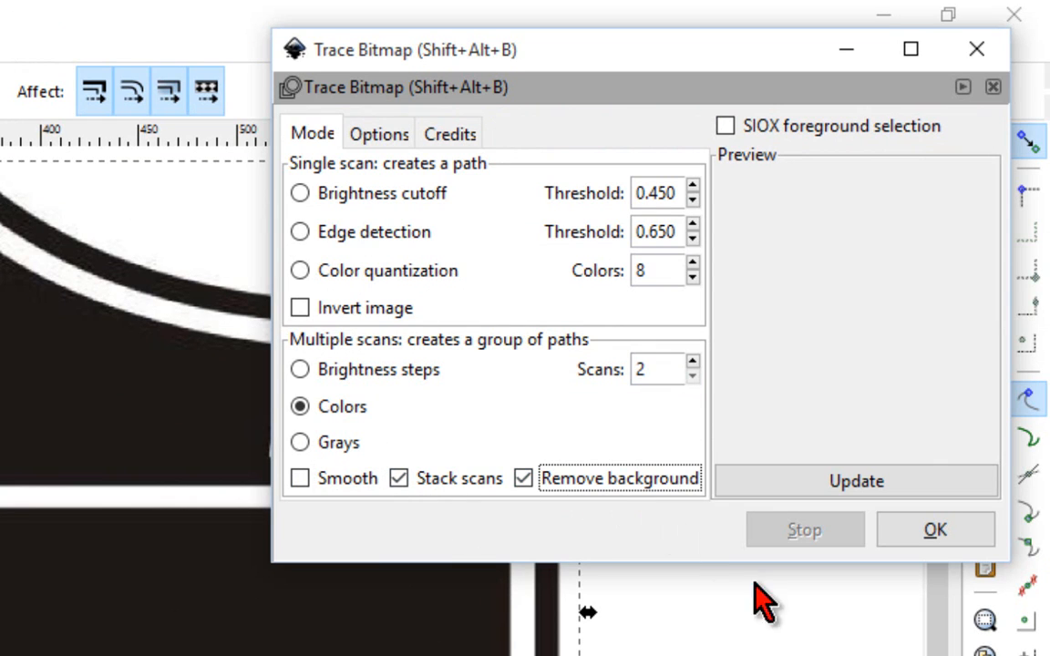
pyautogui.click(861, 483)
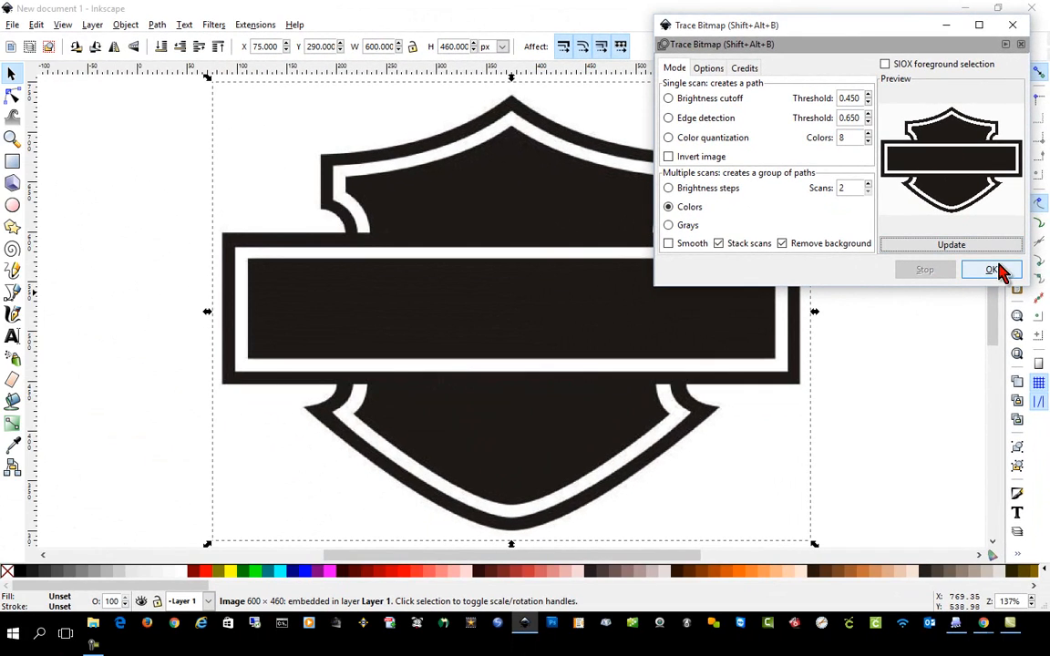
pyautogui.click(992, 270)
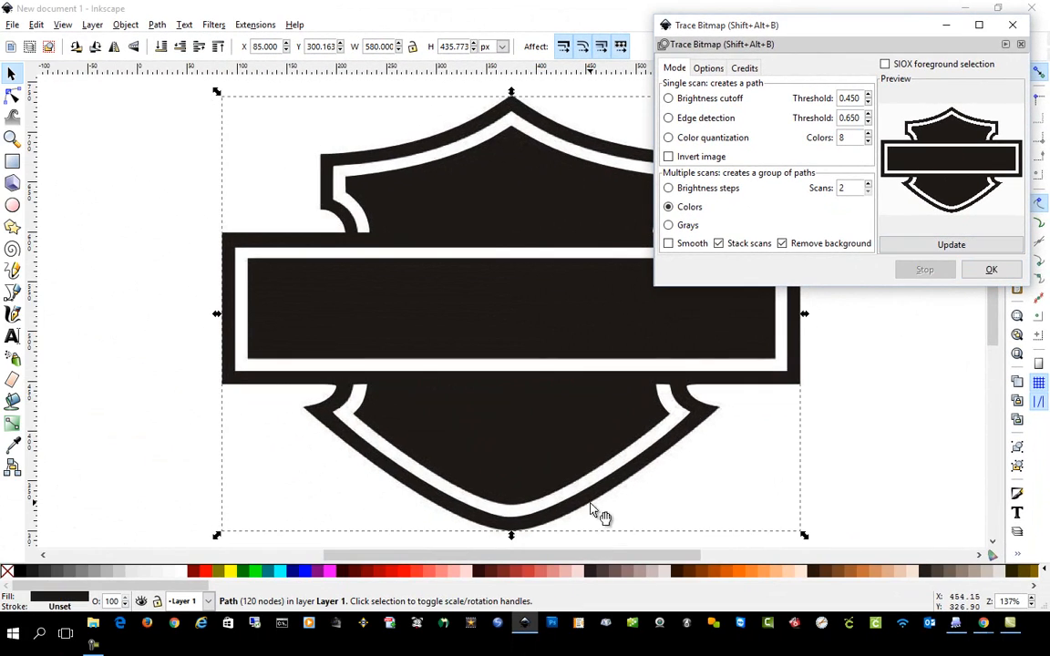
# Delete the original bitmap from beneath the traced shield and place the traced path back near the middle of the canvas.
pyautogui.moveTo(504, 342)
pyautogui.mouseDown()
pyautogui.moveTo(461, 356)
pyautogui.moveTo(333, 361)
pyautogui.moveTo(283, 345)
pyautogui.moveTo(564, 360)
pyautogui.moveTo(279, 358)
pyautogui.mouseUp()
pyautogui.click(663, 344)
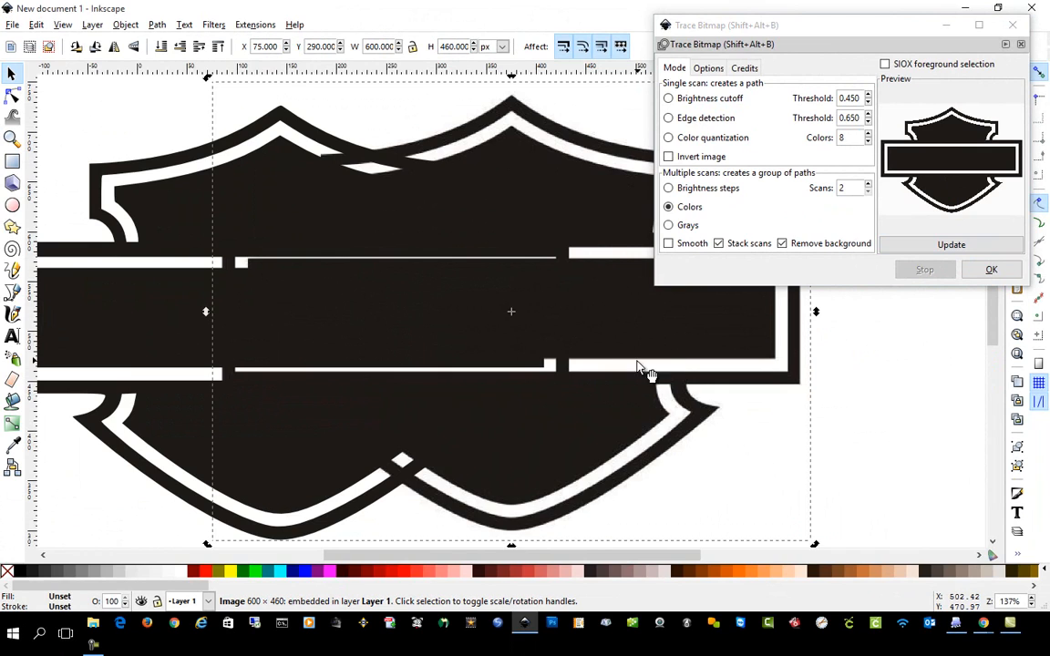
pyautogui.press('Delete')
pyautogui.moveTo(303, 292); pyautogui.dragTo(435, 284)
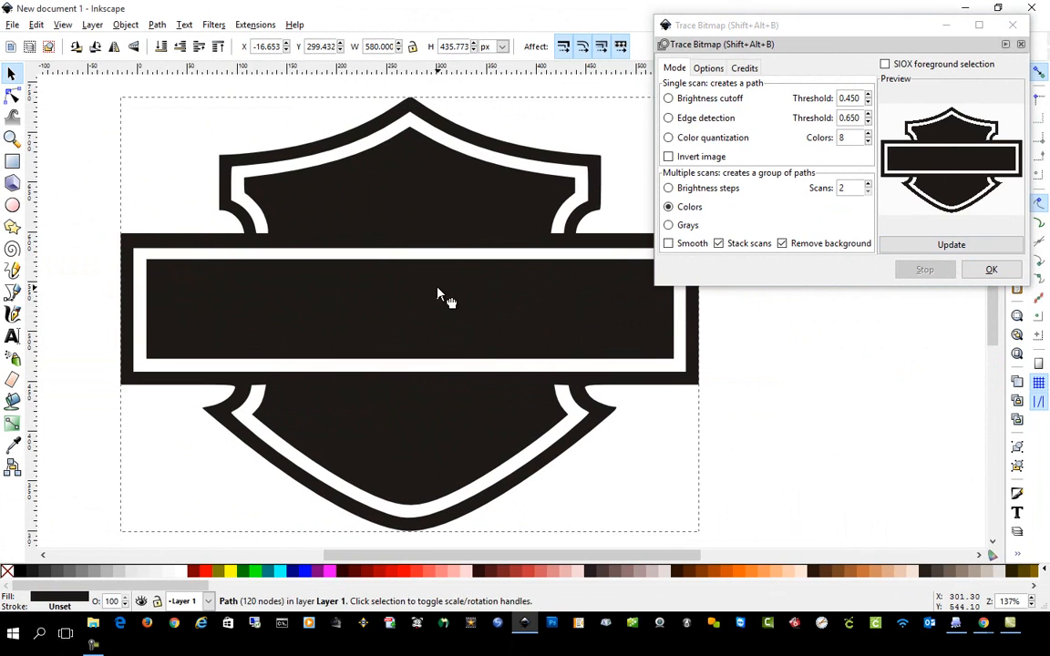
pyautogui.click(1013, 26)
pyautogui.moveTo(514, 259); pyautogui.dragTo(649, 273)
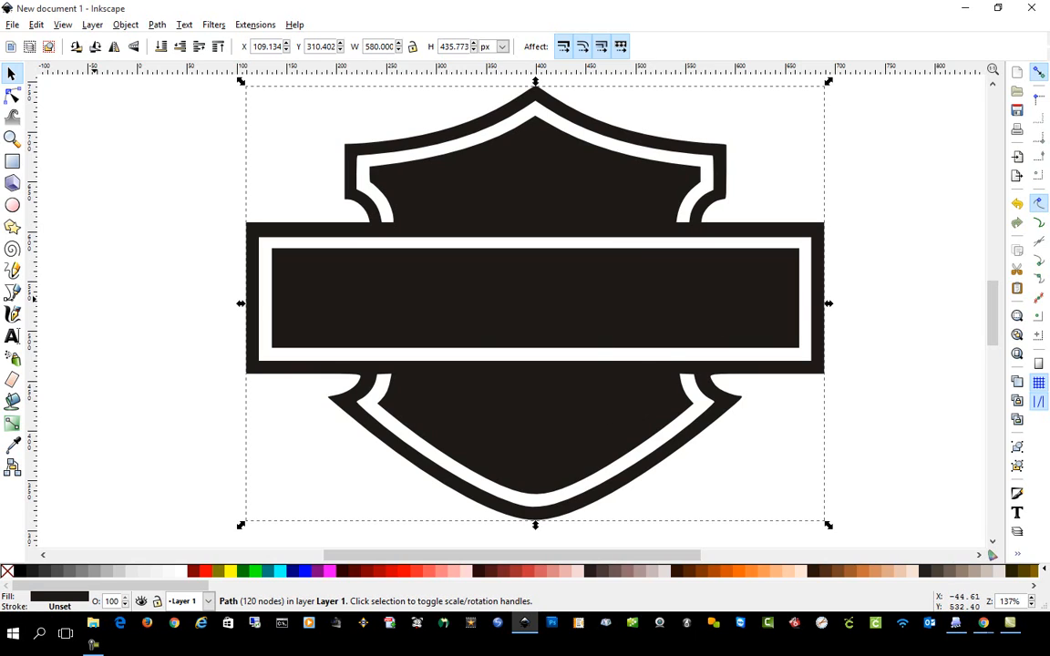
pyautogui.click(182, 443)
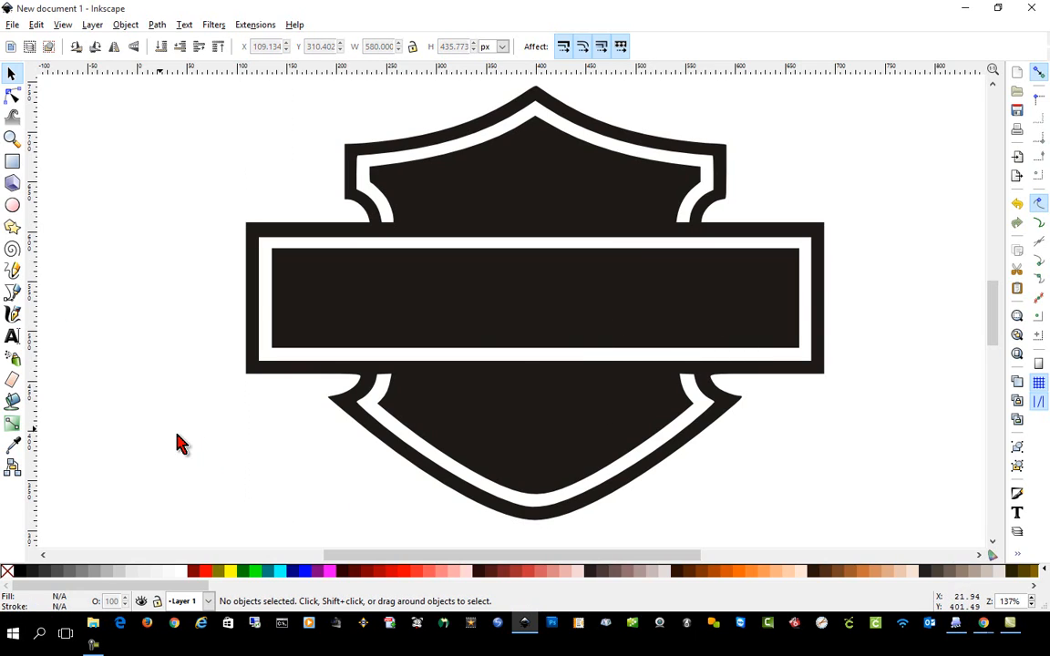
# Add a text object with the person's first name in capitals inside the upper section of the shield.
pyautogui.click(12, 337)
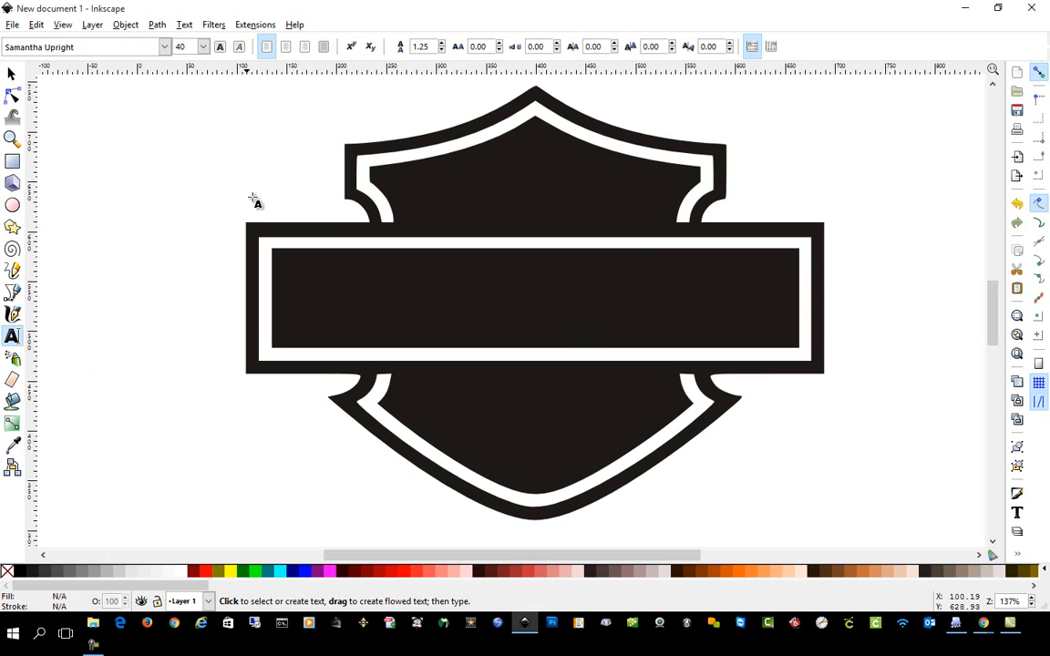
pyautogui.click(420, 212)
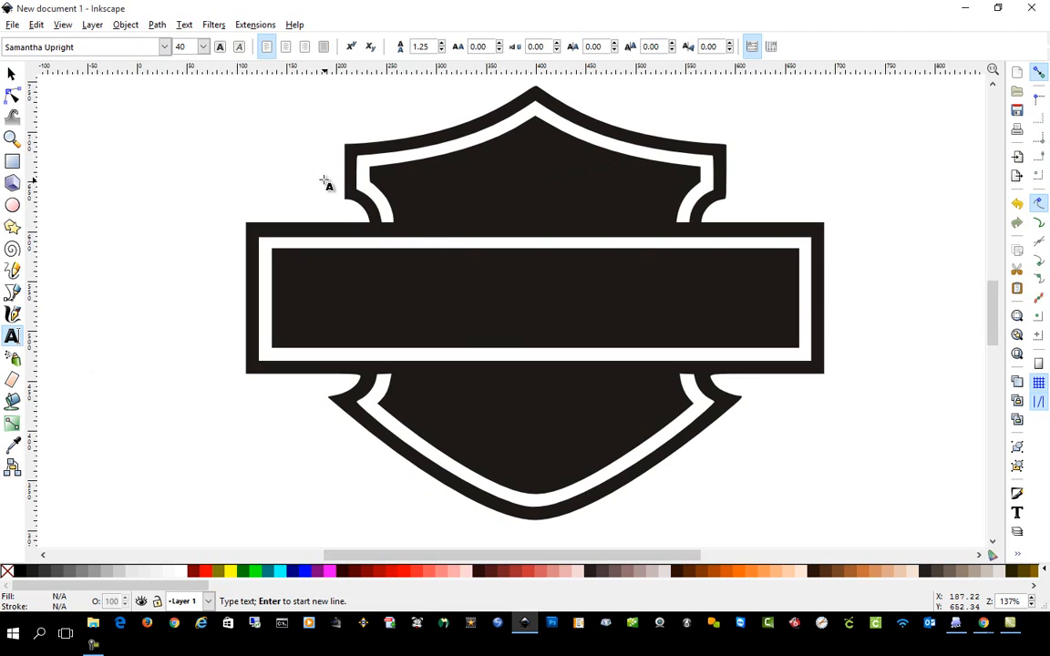
pyautogui.write('KENNY')
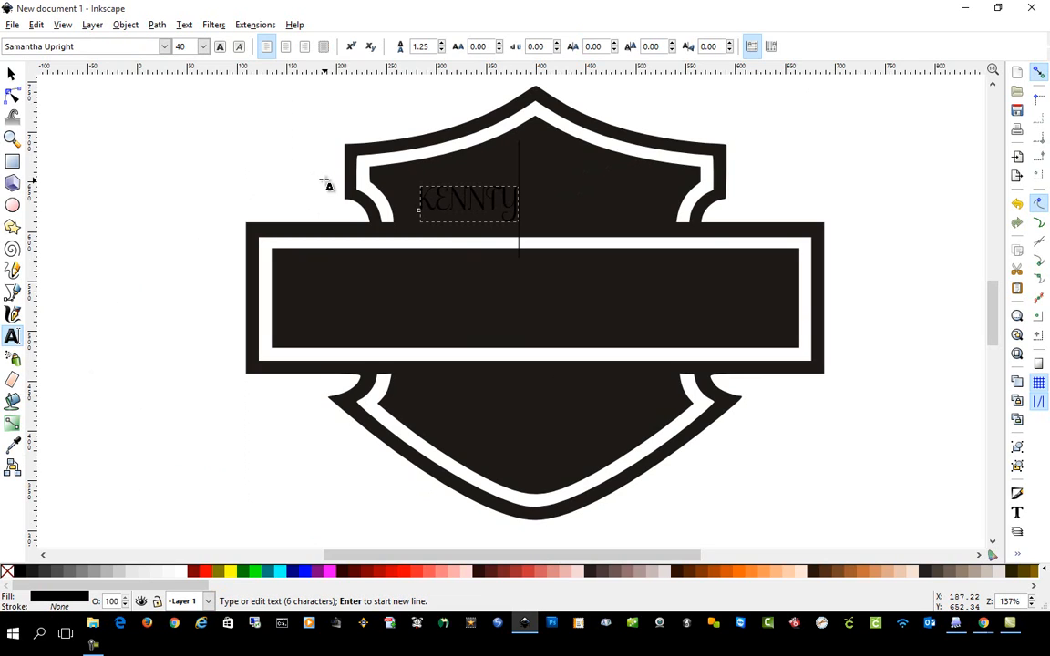
pyautogui.press('BackSpace')
# Fill the first-name text with yellow and set its font to Arial Black.
pyautogui.hotkey('ctrl', 'a')
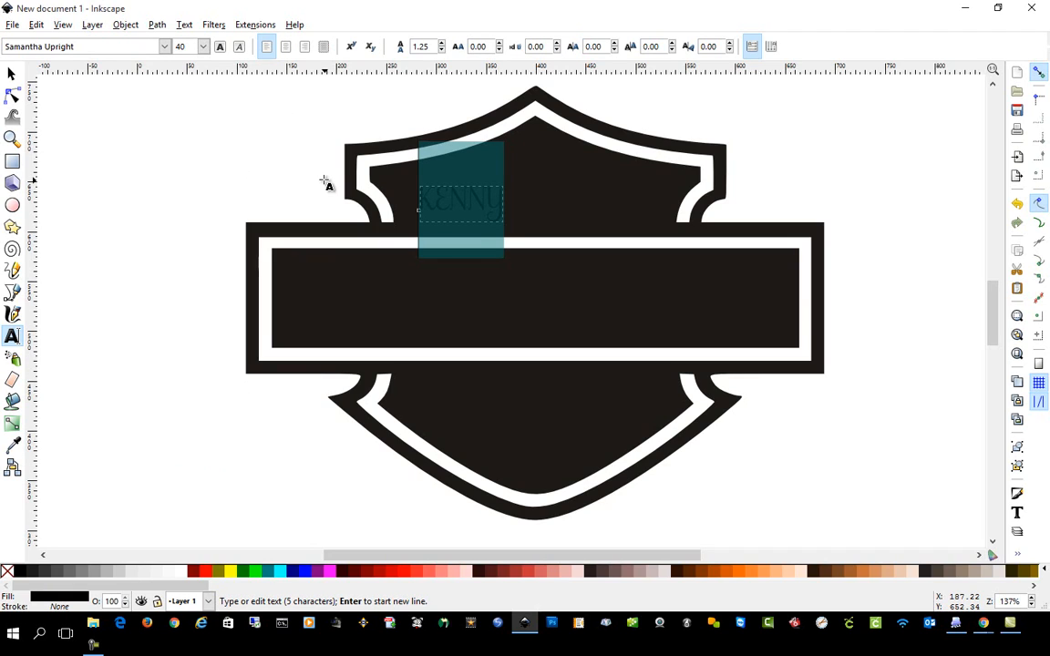
pyautogui.click(230, 571)
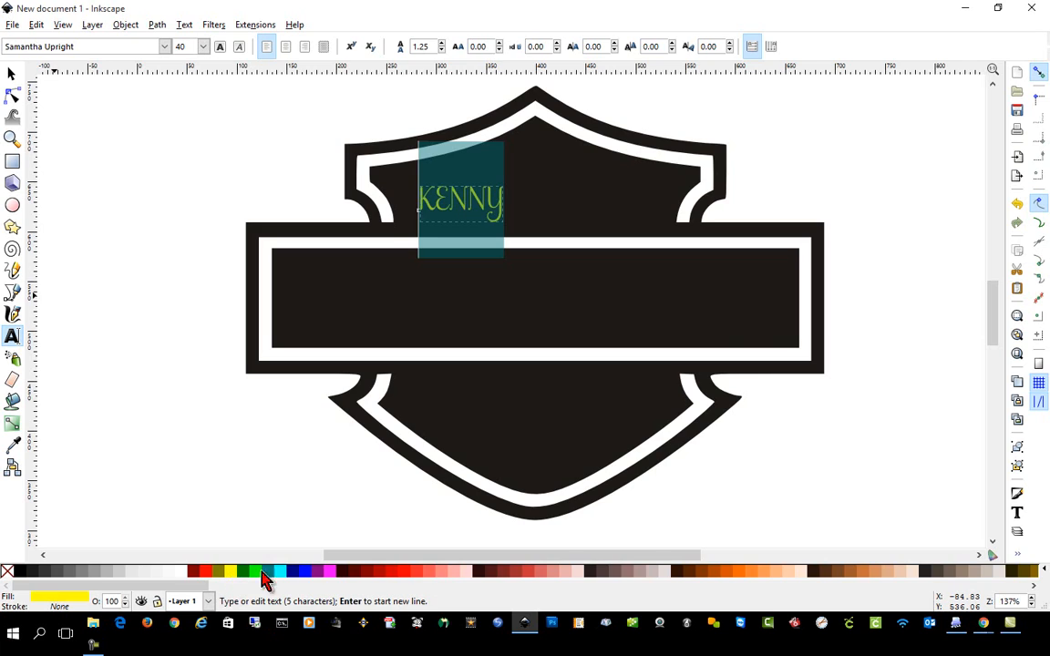
pyautogui.tripleClick(84, 45)
pyautogui.write('ar')
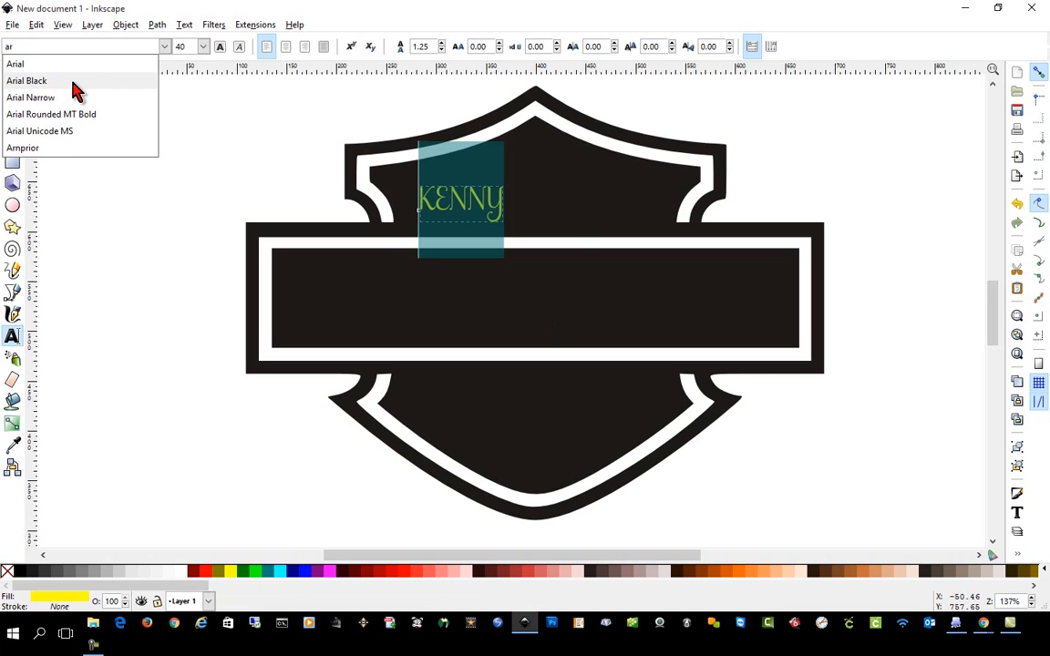
pyautogui.click(75, 86)
pyautogui.click(13, 76)
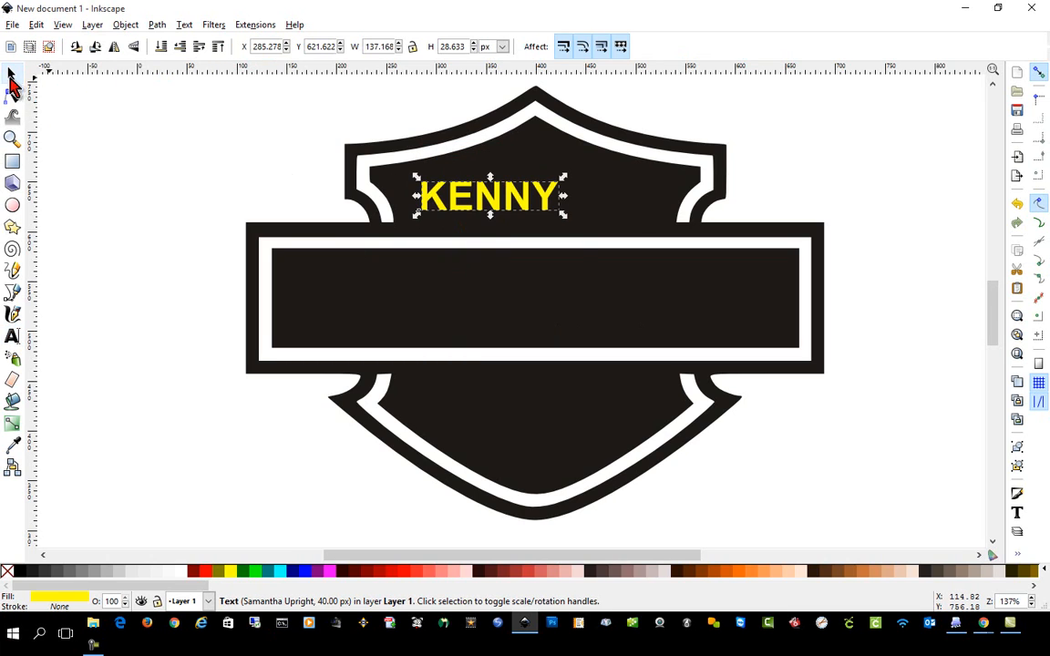
# Enlarge the first-name text to about 288 by 60 px and position it in the upper section of the shield.
pyautogui.moveTo(504, 210); pyautogui.dragTo(649, 271)
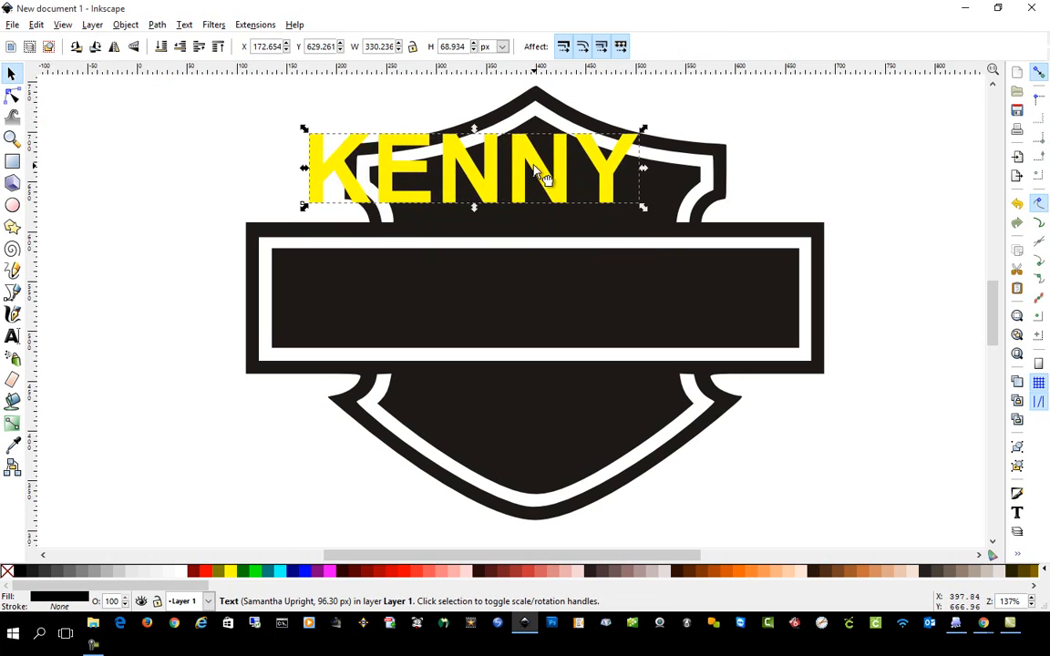
pyautogui.moveTo(539, 176); pyautogui.dragTo(616, 201)
pyautogui.moveTo(718, 230); pyautogui.dragTo(696, 226)
pyautogui.moveTo(608, 182); pyautogui.dragTo(594, 184)
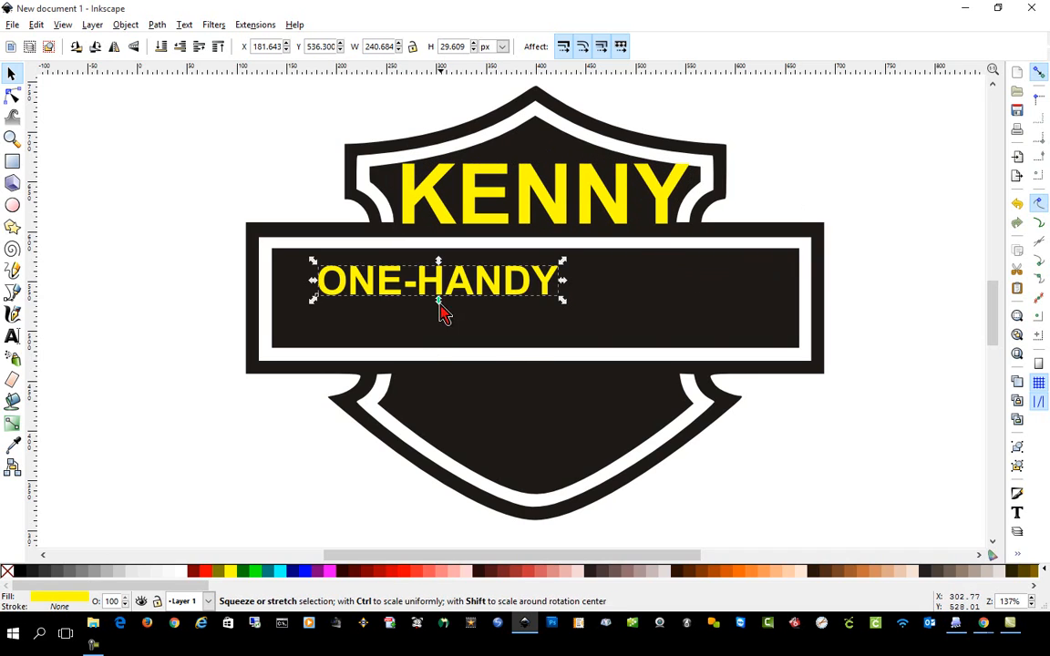
# Scale and position the yellow ONE-HANDY text to fill the middle banner, about 502 px wide and 80 px high.
pyautogui.moveTo(443, 301); pyautogui.dragTo(426, 293)
pyautogui.moveTo(539, 298); pyautogui.dragTo(804, 356)
pyautogui.moveTo(740, 330); pyautogui.dragTo(725, 344)
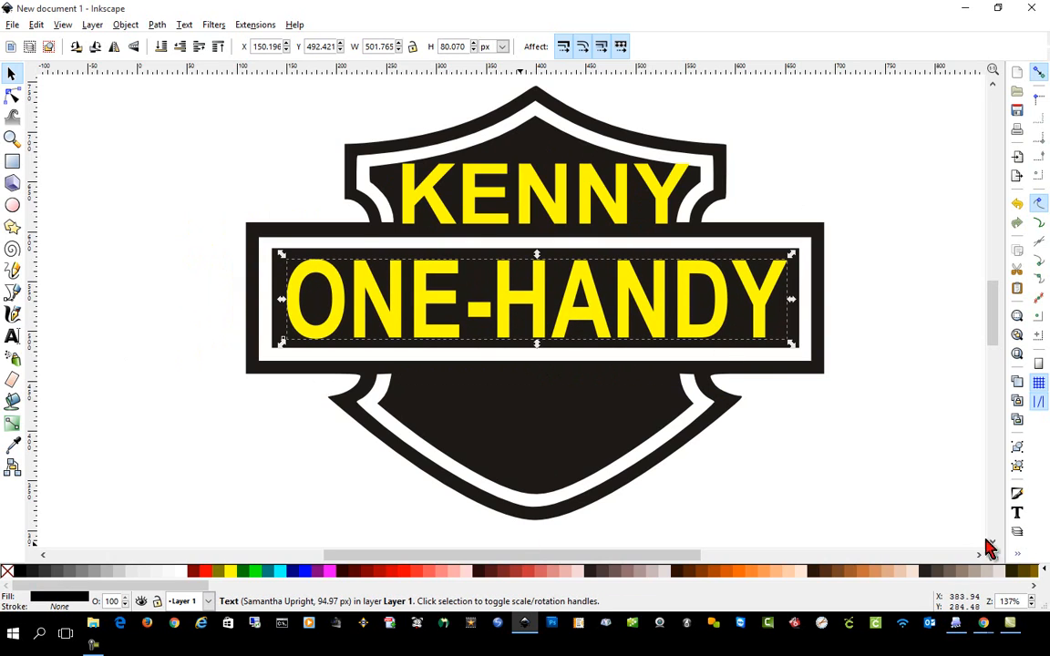
pyautogui.click(830, 521)
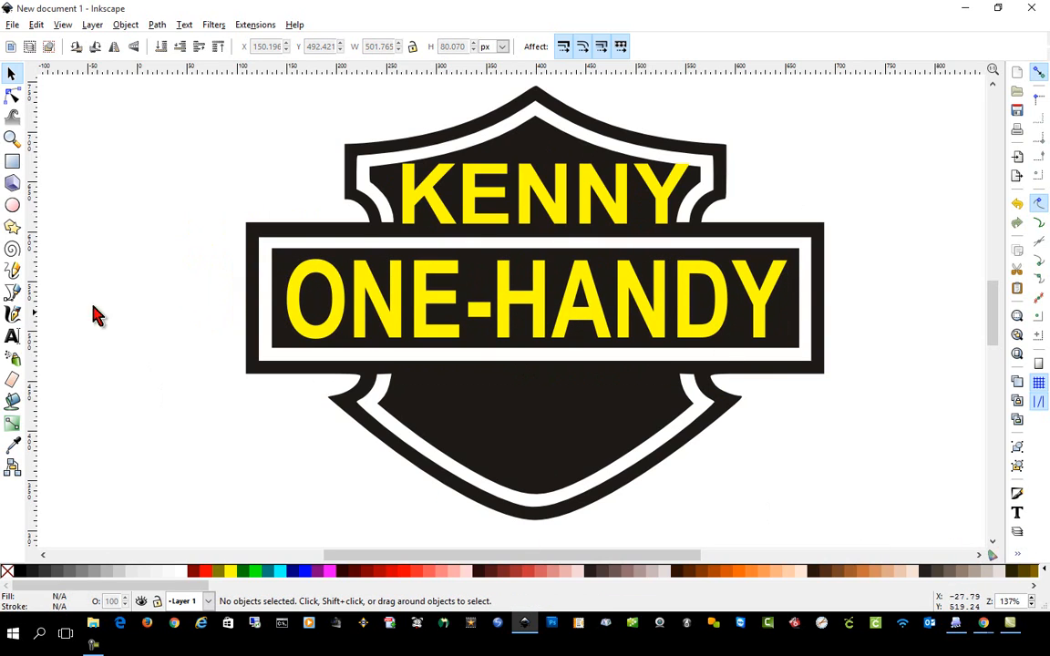
# Duplicate the yellow first-name text and move the copy into the lower section of the shield.
pyautogui.click(550, 196)
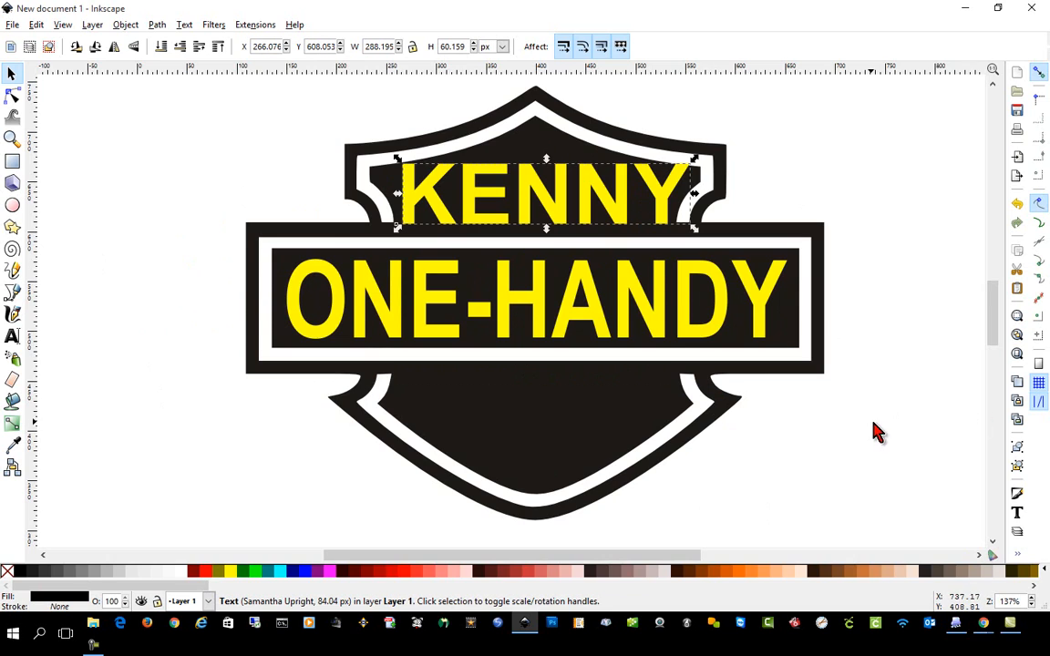
pyautogui.hotkey('ctrl', 'd')
pyautogui.moveTo(561, 199); pyautogui.dragTo(552, 416)
# Replace the wording of the duplicated text in the lower section with MAN.
pyautogui.doubleClick(551, 417)
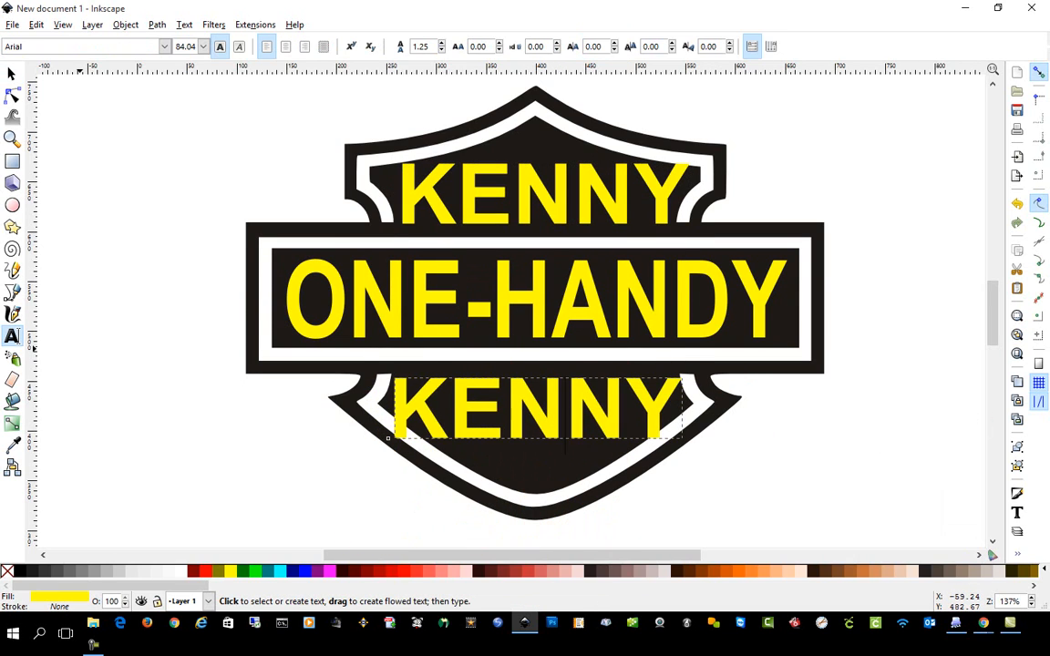
pyautogui.hotkey('ctrl', 'a')
pyautogui.press('BackSpace')
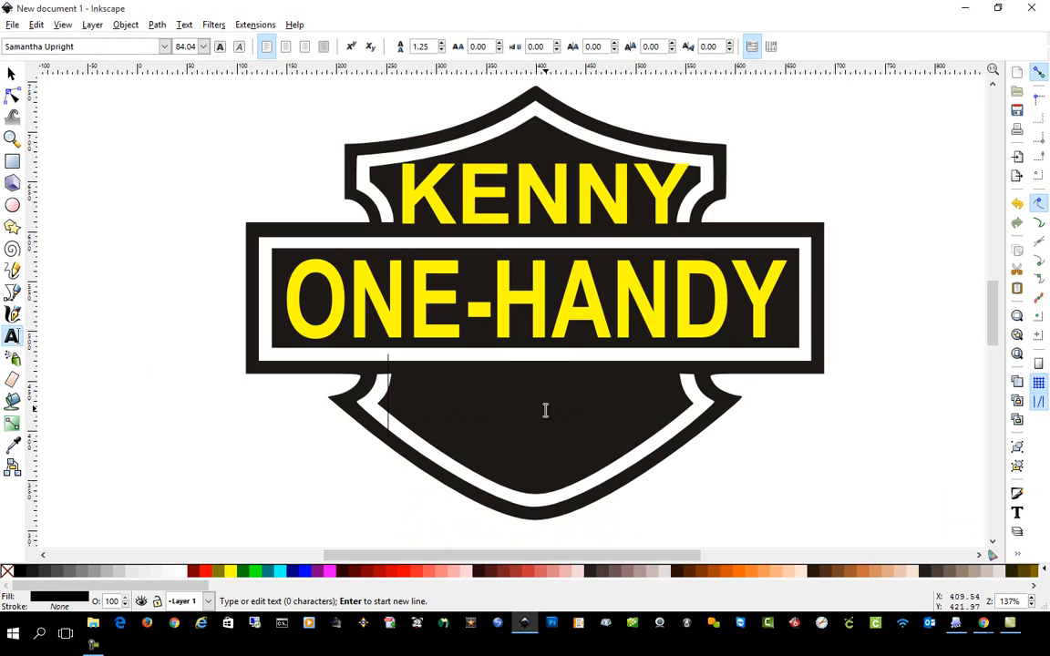
pyautogui.write('m')
pyautogui.press('BackSpace')
pyautogui.write('MAN')
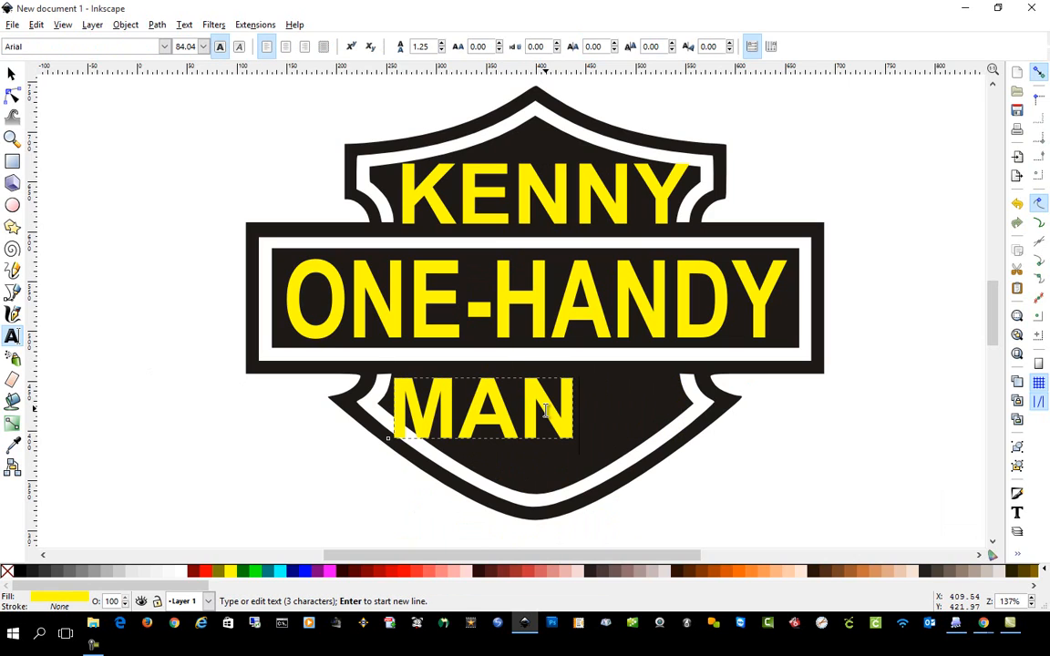
# Enlarge the MAN text to about 255 by 66 px across the shield's lower section.
pyautogui.click(12, 73)
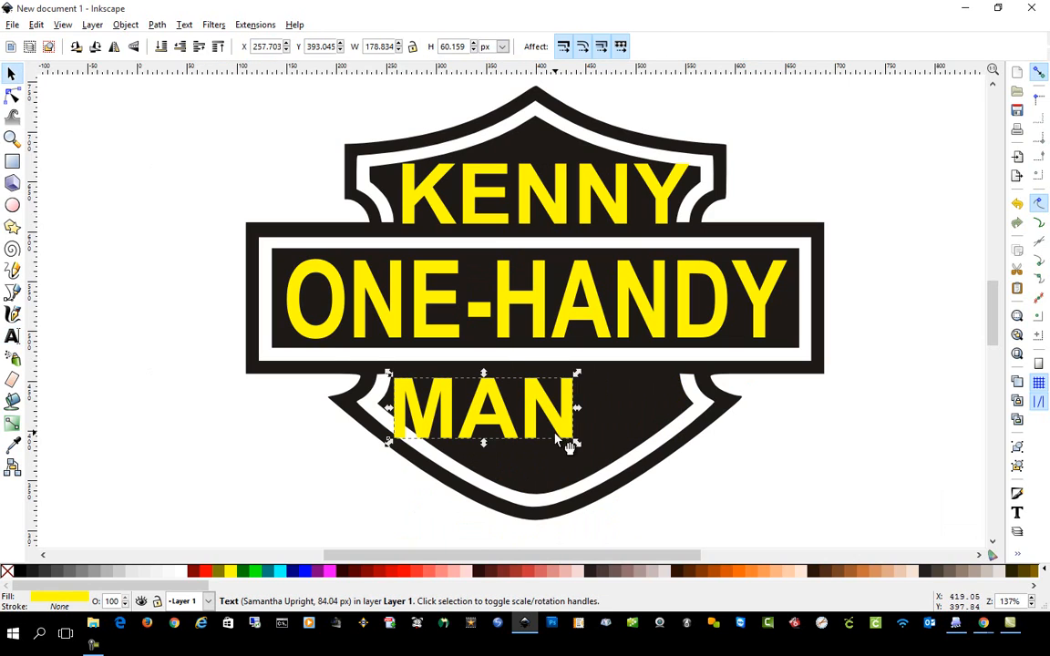
pyautogui.moveTo(567, 445); pyautogui.dragTo(670, 452)
pyautogui.click(323, 453)
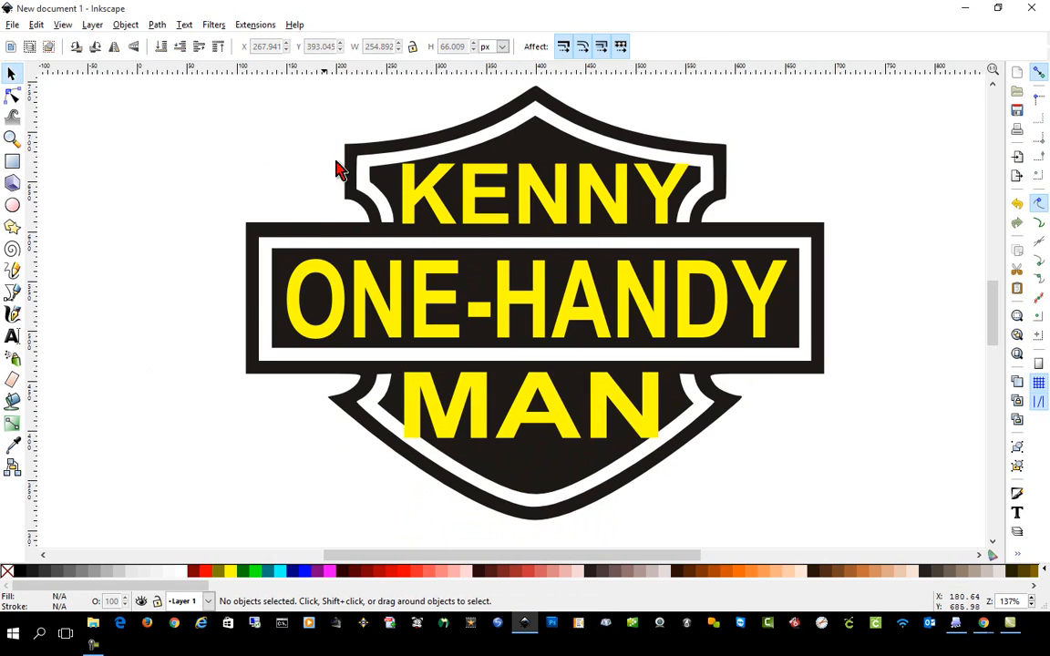
# Convert the first-name, ONE-HANDY and MAN texts together from text objects to paths.
pyautogui.click(521, 198)
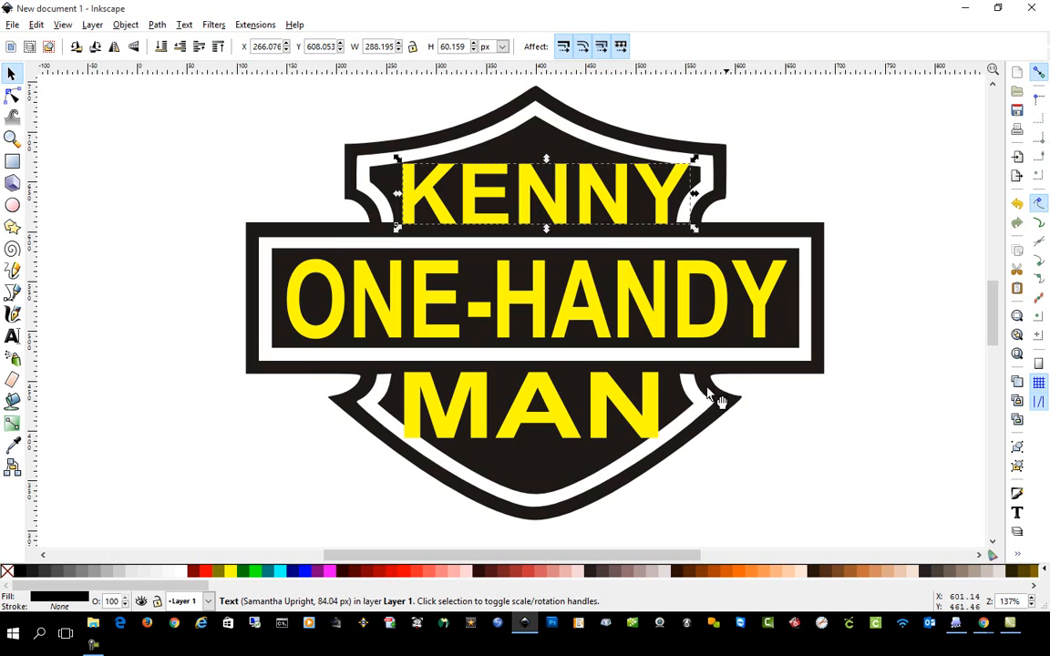
pyautogui.keyDown('shift'); pyautogui.click(539, 312); pyautogui.keyUp('shift')
pyautogui.keyDown('shift'); pyautogui.click(560, 416); pyautogui.keyUp('shift')
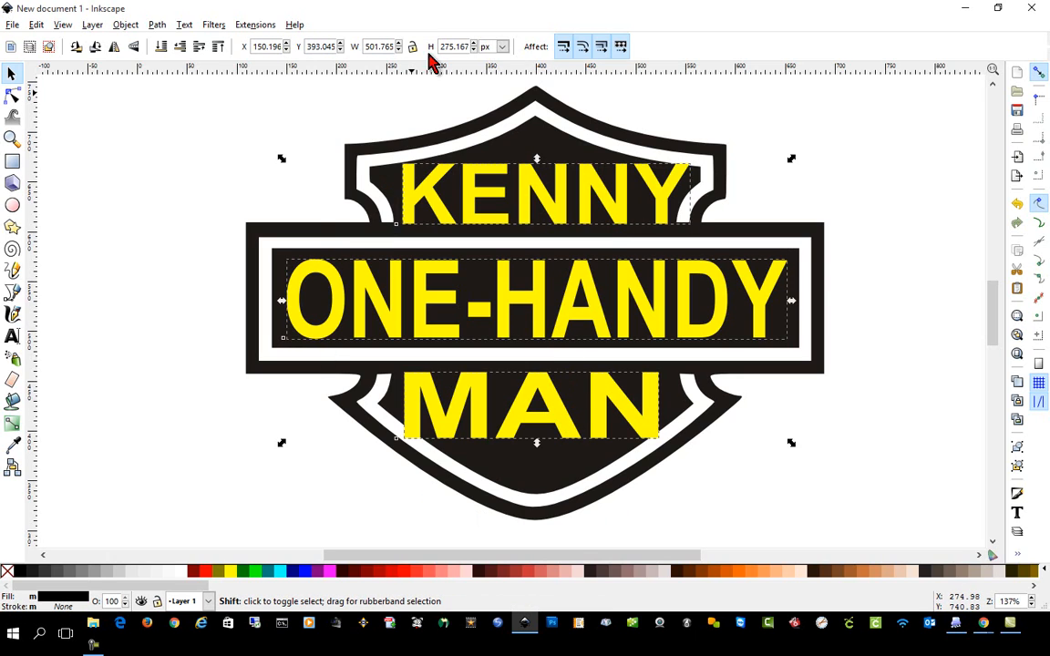
pyautogui.click(135, 28)
pyautogui.moveTo(153, 30)
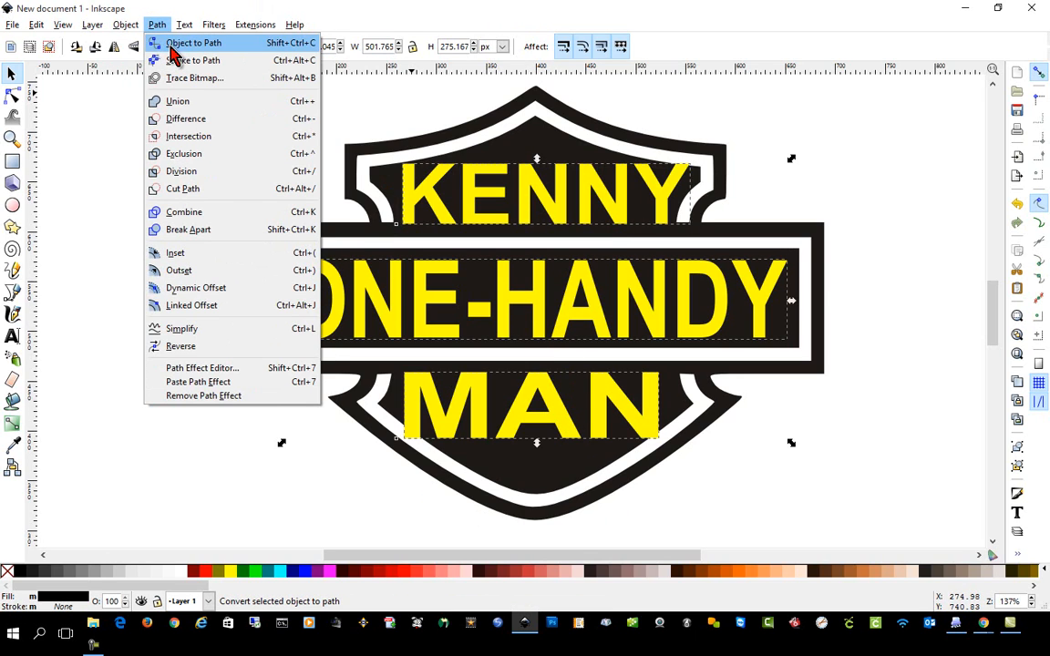
pyautogui.click(171, 45)
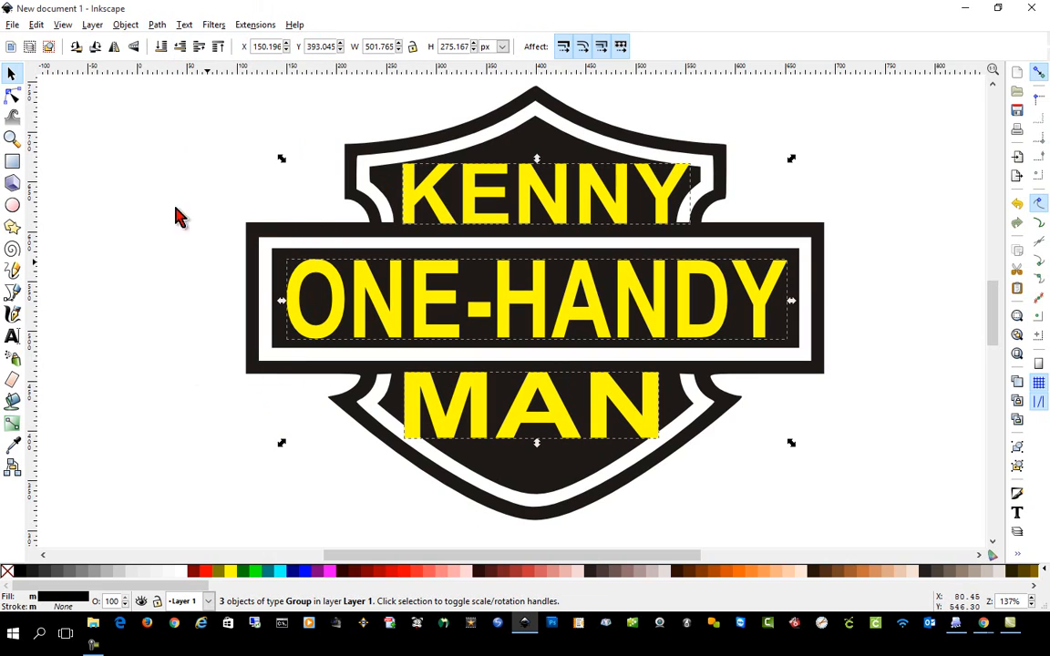
# Check the editable nodes of the first two letters in the shield's upper word.
pyautogui.click(12, 96)
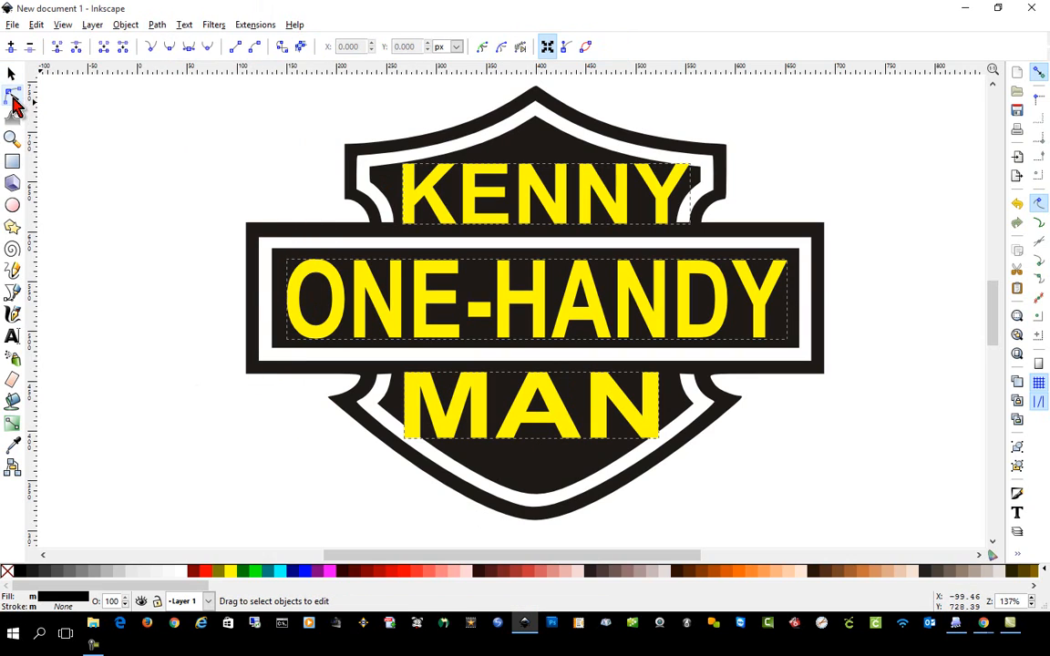
pyautogui.click(423, 190)
pyautogui.click(475, 185)
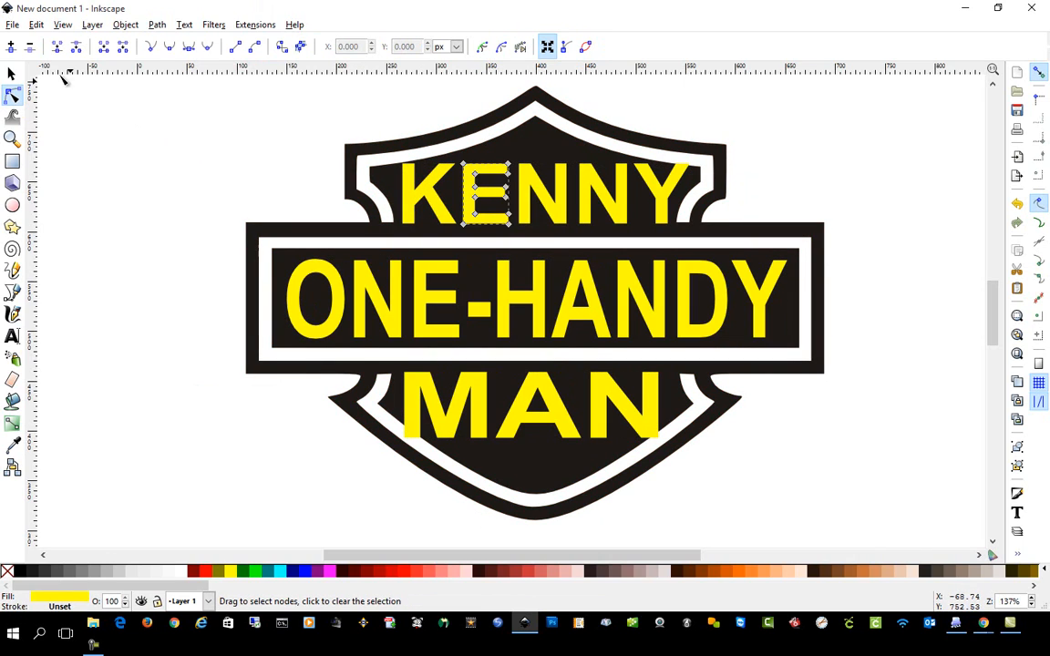
pyautogui.click(12, 75)
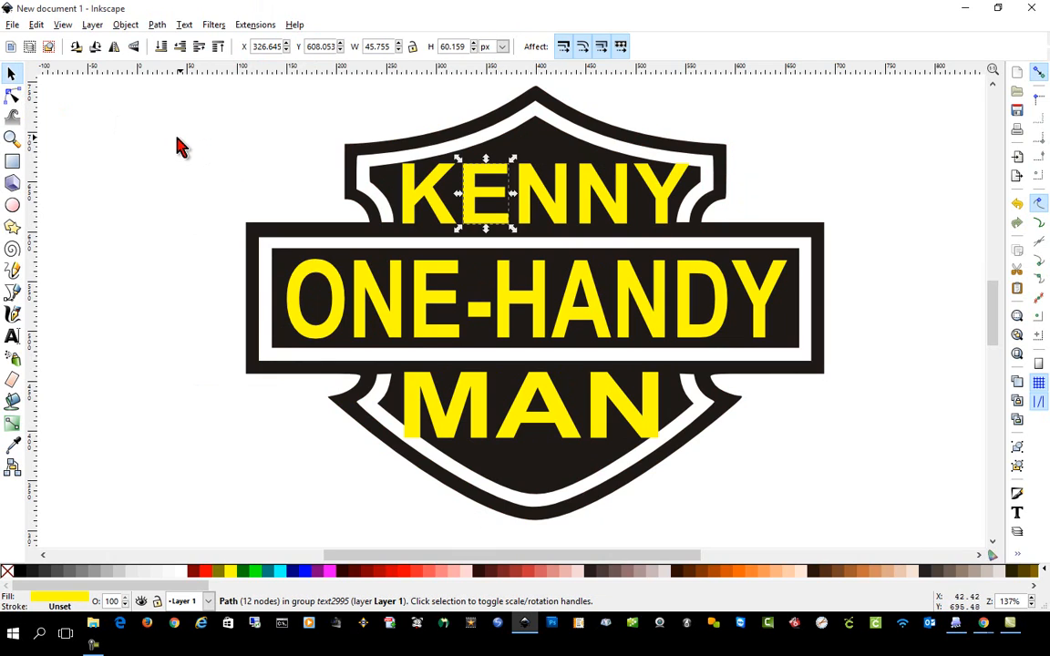
# Ungroup the first-name lettering in the upper section into separate letter paths.
pyautogui.moveTo(167, 148); pyautogui.dragTo(888, 459)
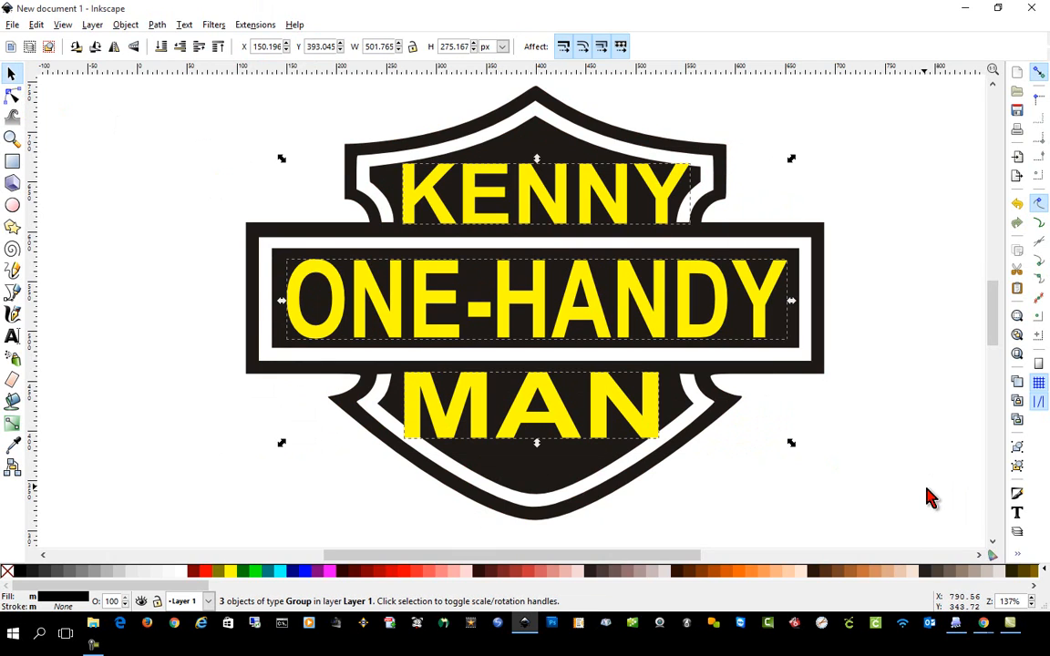
pyautogui.click(926, 415)
pyautogui.moveTo(253, 134); pyautogui.dragTo(871, 259)
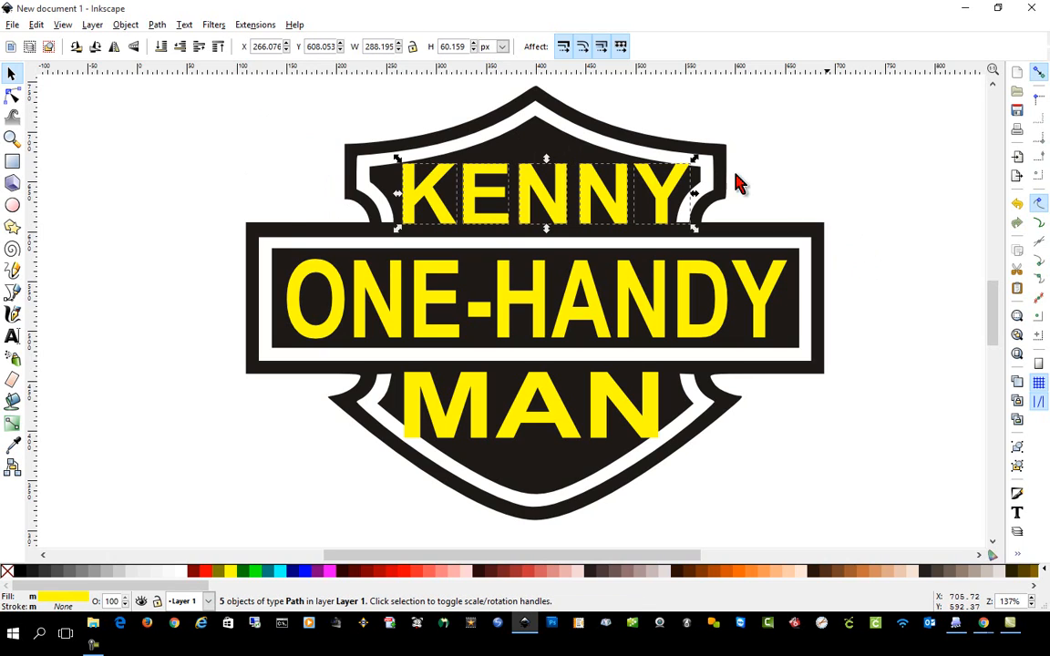
pyautogui.click(125, 24)
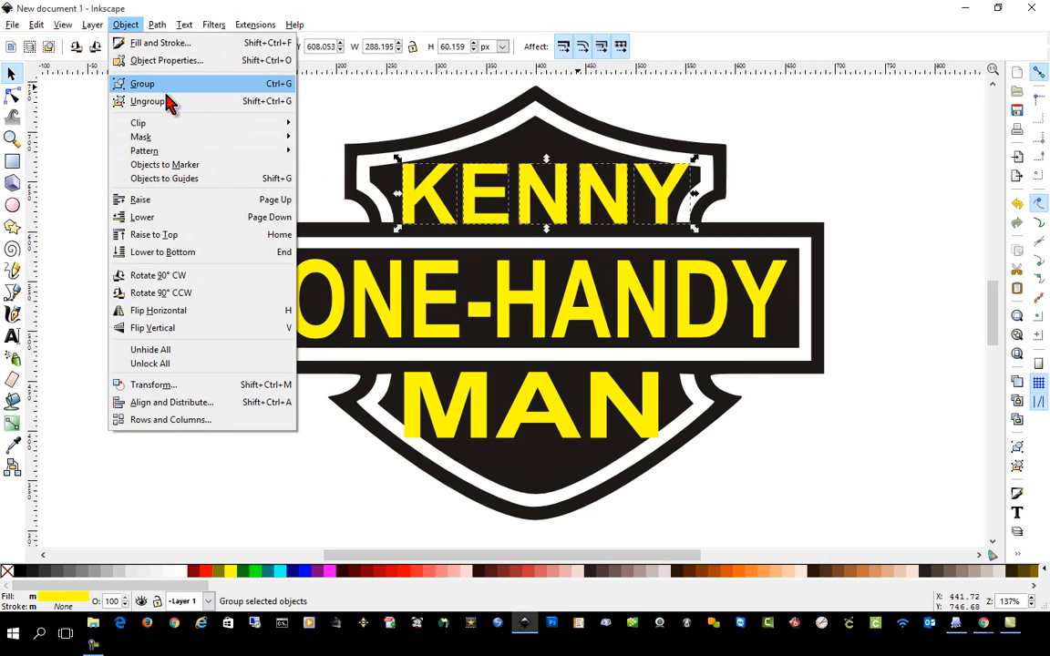
pyautogui.click(50, 240)
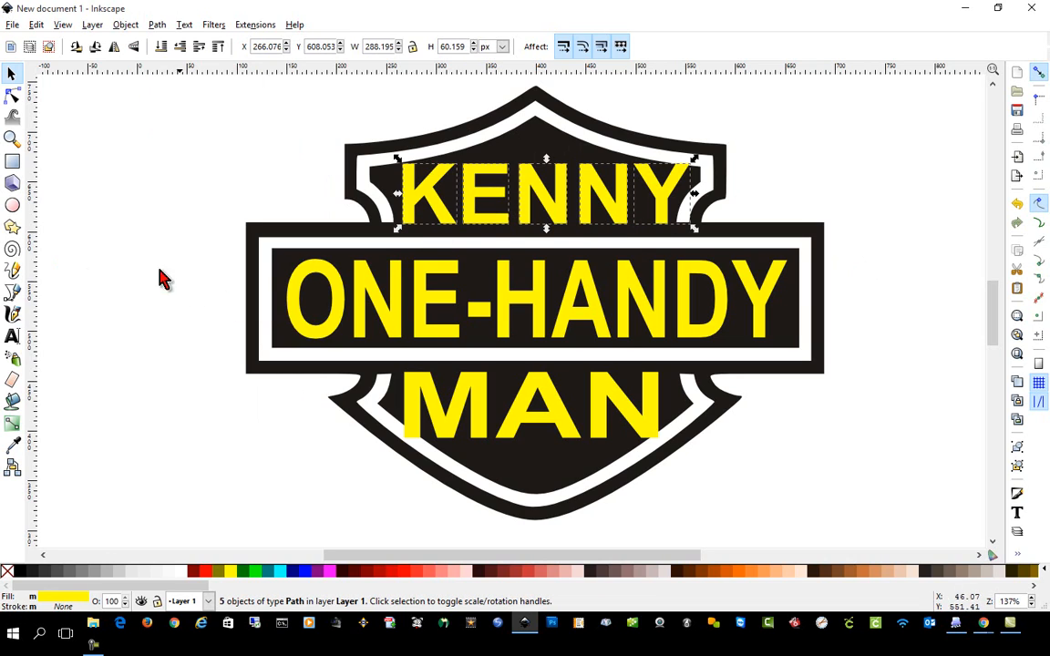
# Ungroup the ONE-HANDY lettering in the middle banner into separate letter paths.
pyautogui.moveTo(136, 234); pyautogui.dragTo(923, 368)
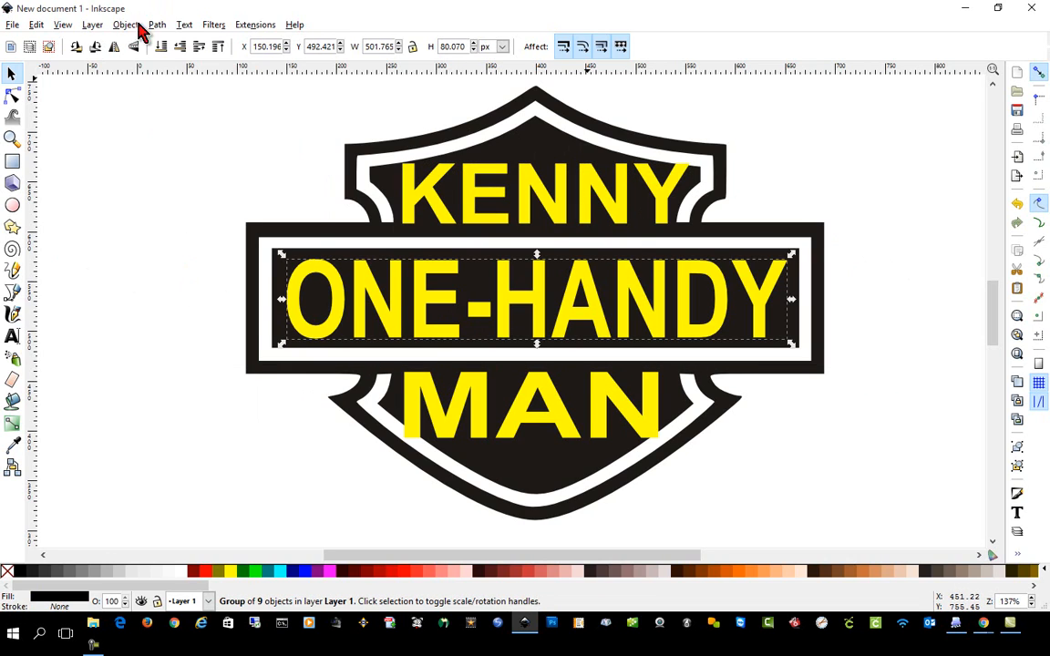
pyautogui.click(156, 24)
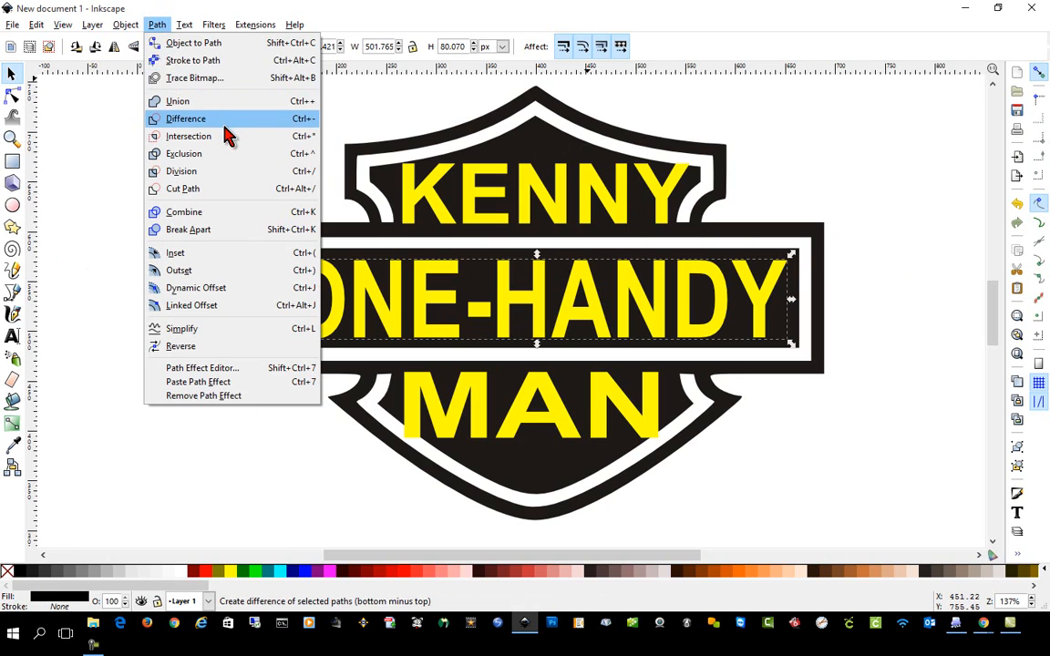
pyautogui.moveTo(132, 25)
pyautogui.click(150, 102)
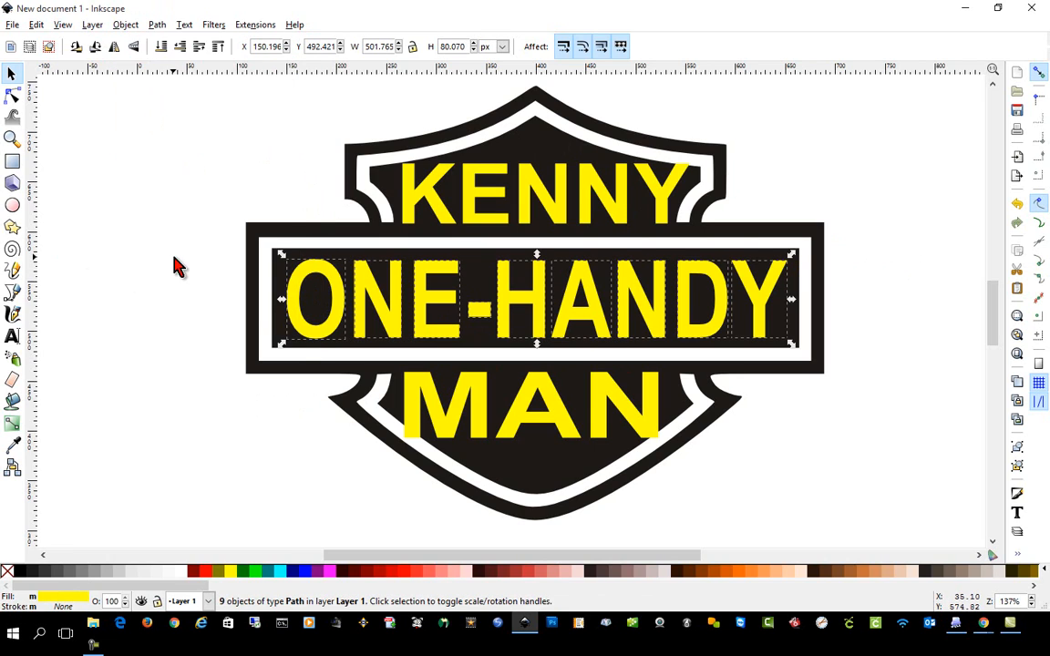
# Ungroup the MAN lettering in the lower section into separate letter paths.
pyautogui.moveTo(136, 354); pyautogui.dragTo(689, 452)
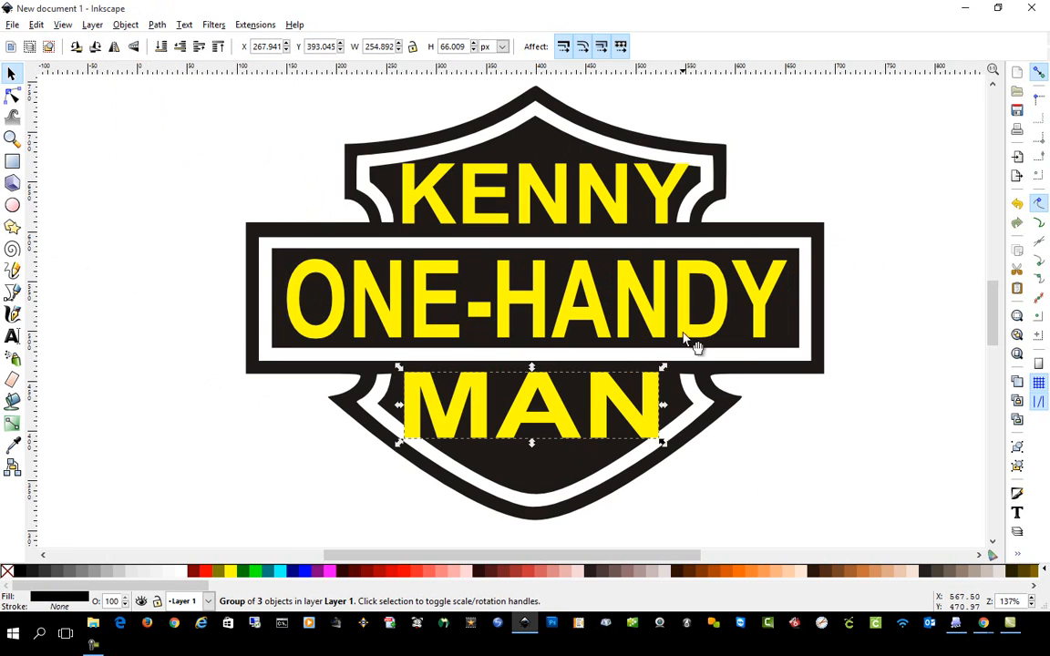
pyautogui.click(128, 25)
pyautogui.click(169, 102)
pyautogui.click(164, 382)
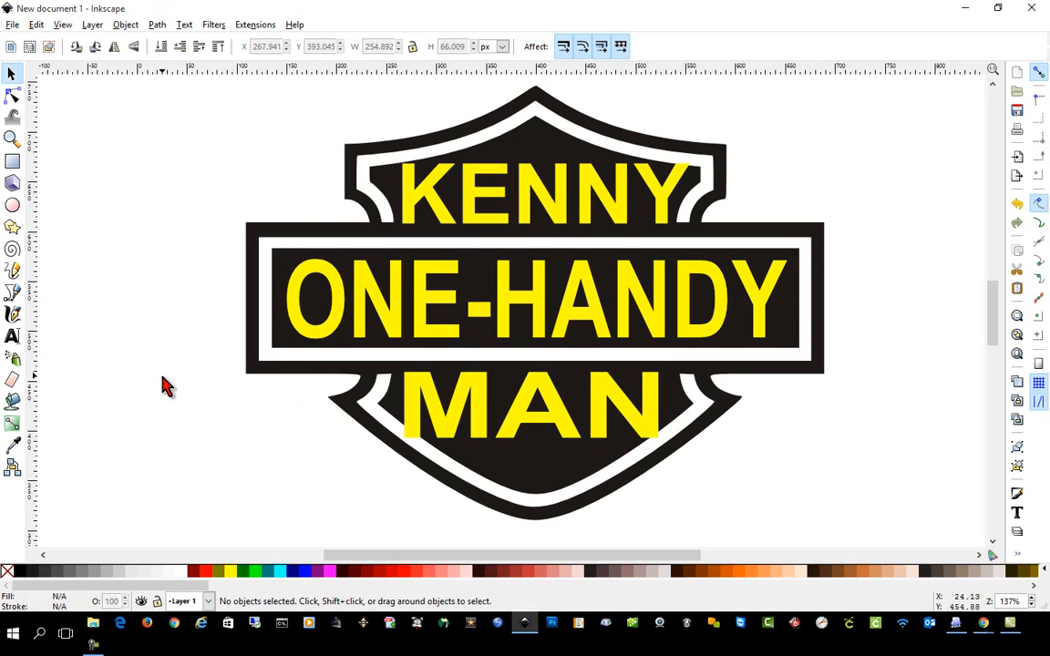
# Union the separate first-name letters in the upper section into a single path.
pyautogui.scroll(1, 712, 456)
pyautogui.scroll(2, 715, 463)
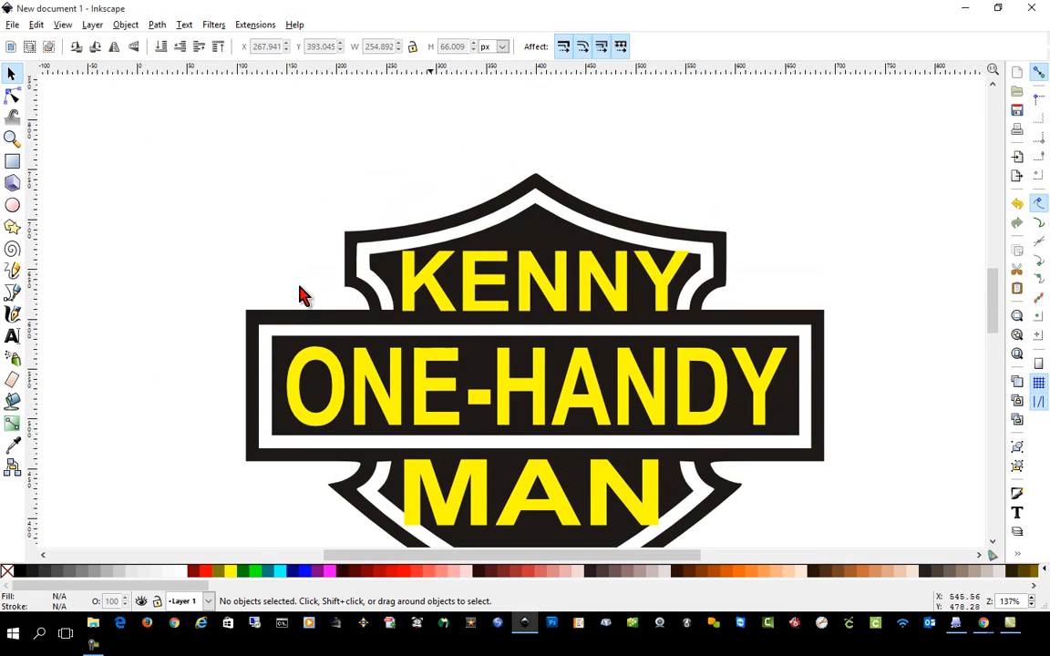
pyautogui.moveTo(185, 222); pyautogui.dragTo(799, 337)
pyautogui.click(156, 24)
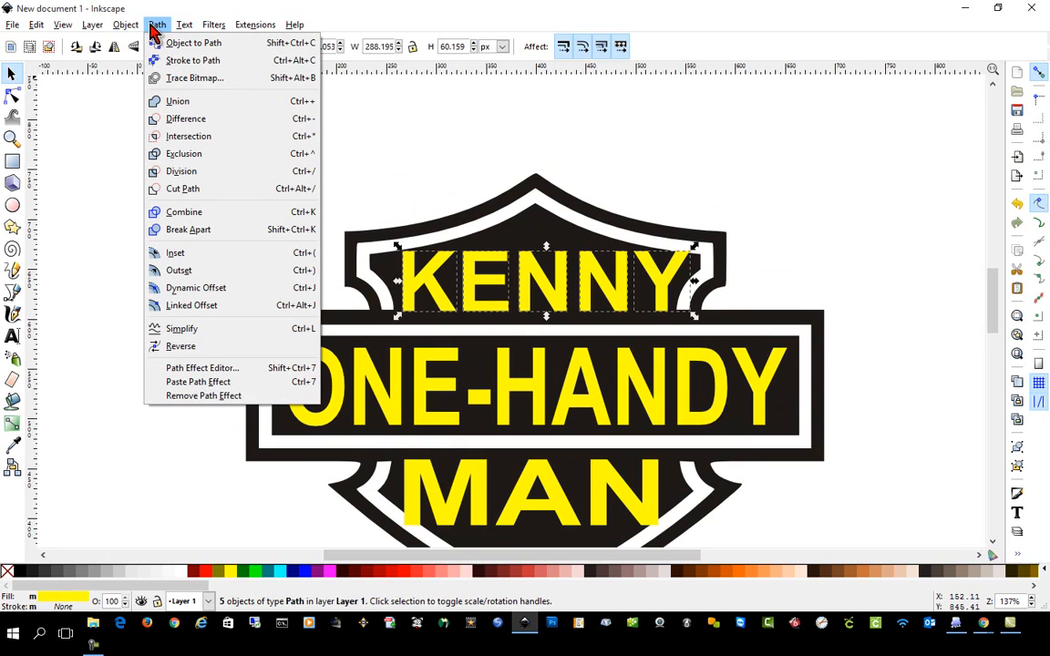
pyautogui.click(182, 103)
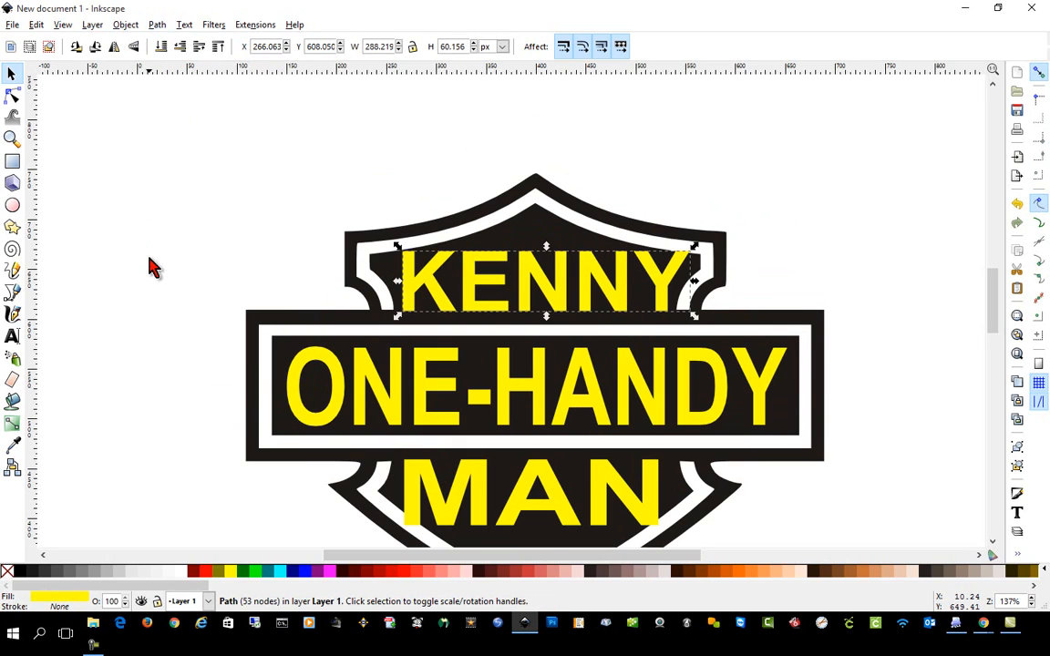
pyautogui.click(183, 327)
# Union the ONE-HANDY letters into one path and the MAN letters into another.
pyautogui.moveTo(181, 321); pyautogui.dragTo(873, 456)
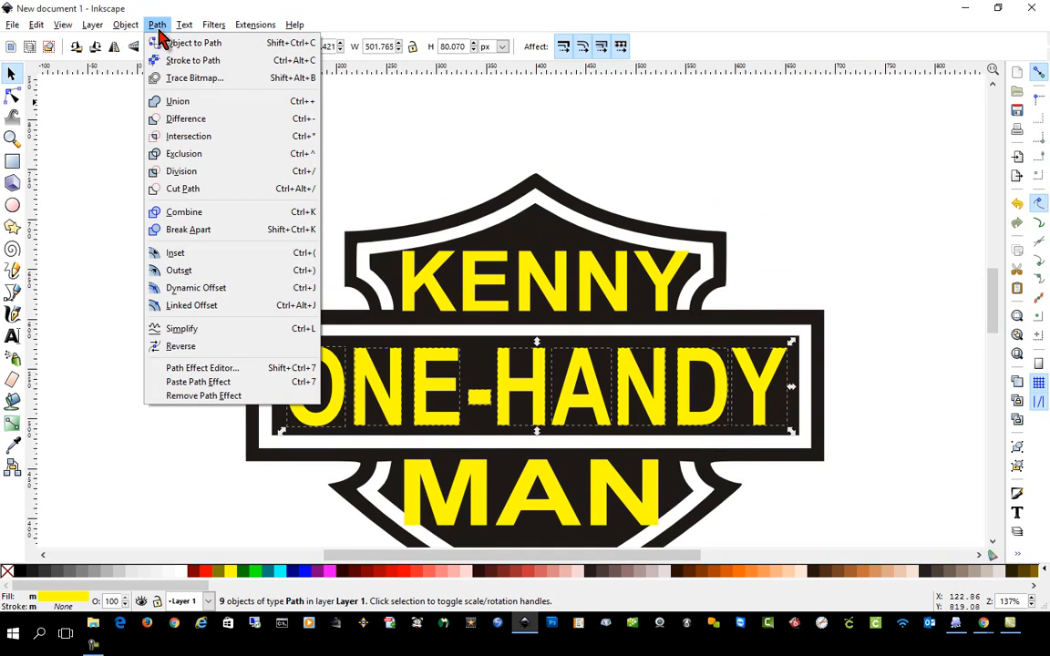
pyautogui.click(197, 103)
pyautogui.moveTo(192, 454); pyautogui.dragTo(746, 554)
pyautogui.click(157, 24)
pyautogui.click(197, 103)
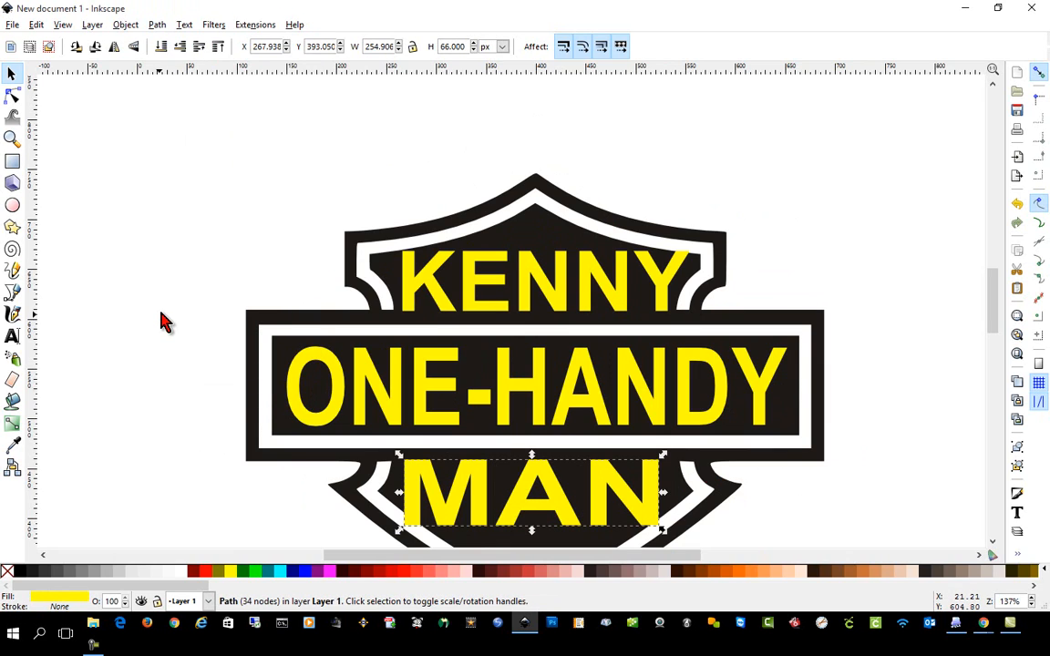
pyautogui.click(162, 321)
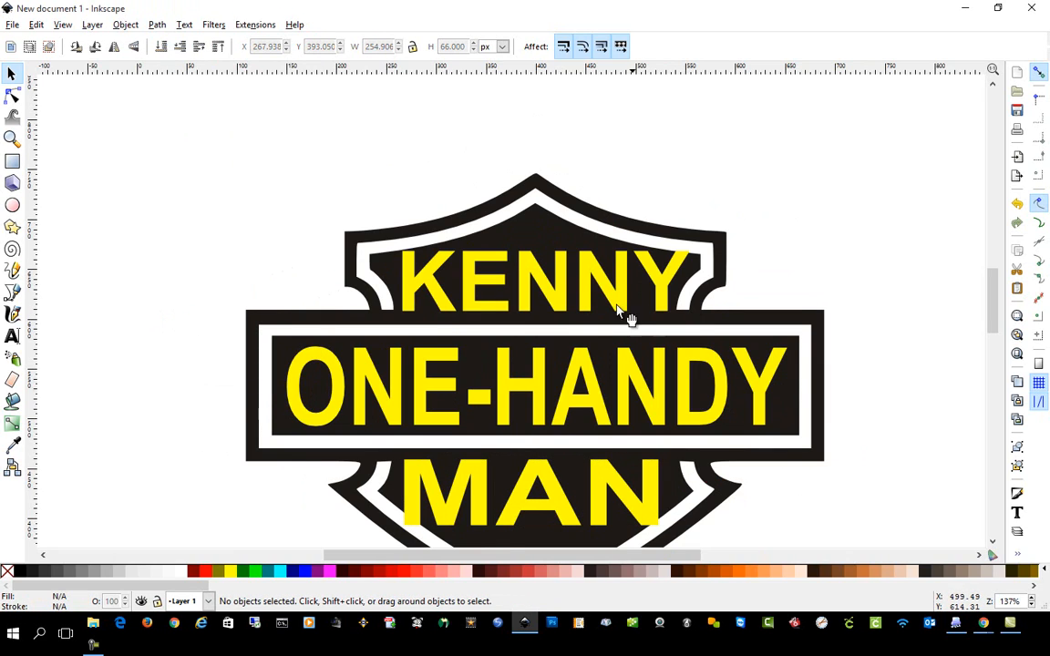
# Raise the top nodes of the upper word's K so its top follows the curve of the shield's inner edge.
pyautogui.keyDown('ctrl'); pyautogui.scroll(3, 574, 310); pyautogui.keyUp('ctrl')
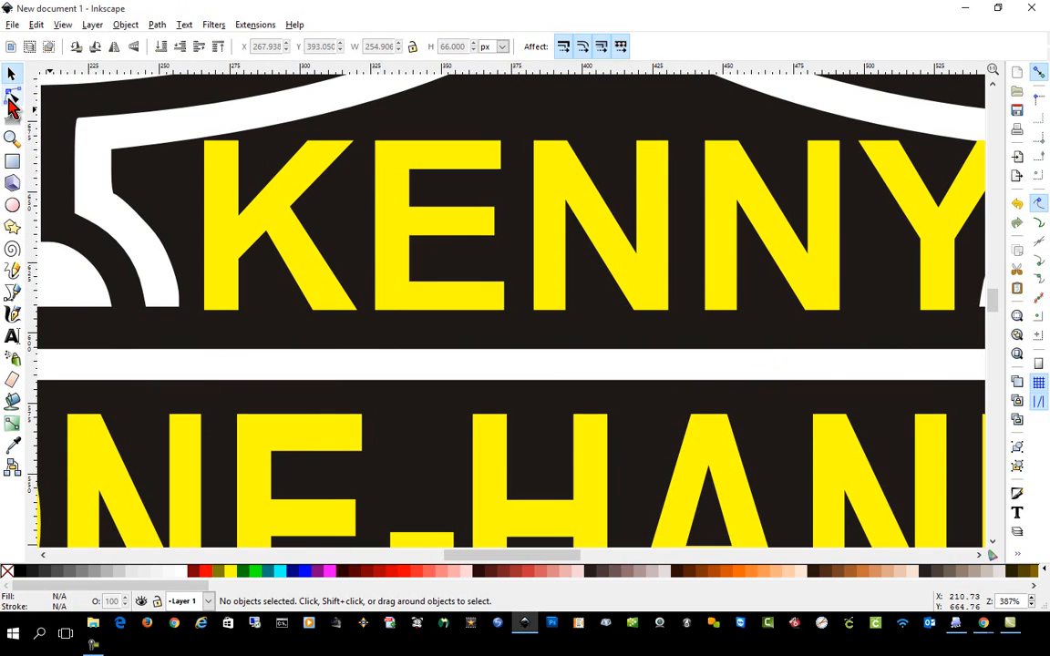
pyautogui.click(12, 95)
pyautogui.click(242, 158)
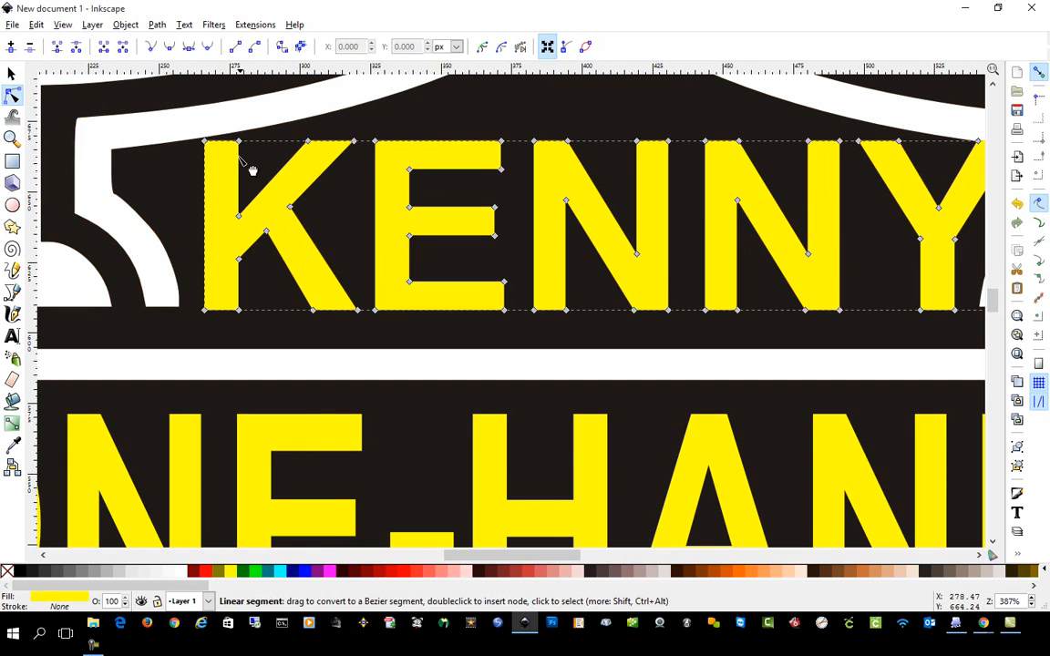
pyautogui.moveTo(239, 139); pyautogui.dragTo(241, 137)
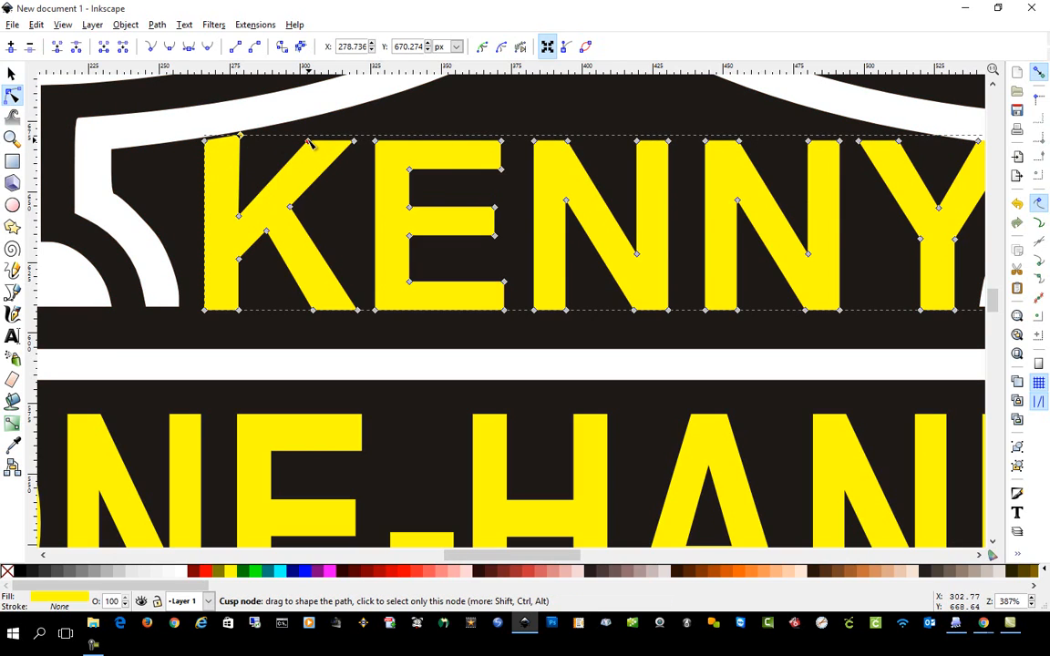
pyautogui.moveTo(310, 143); pyautogui.dragTo(382, 109)
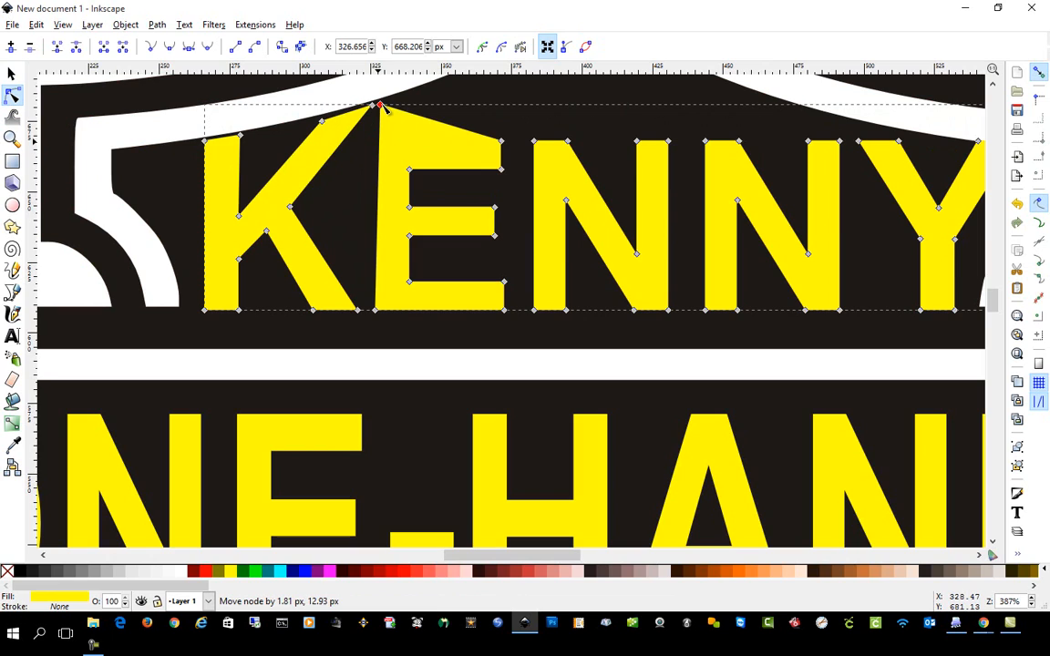
# Reshape the top arm of the upper word's E so it slopes parallel to the shield's inner edge.
pyautogui.moveTo(501, 141); pyautogui.dragTo(500, 85)
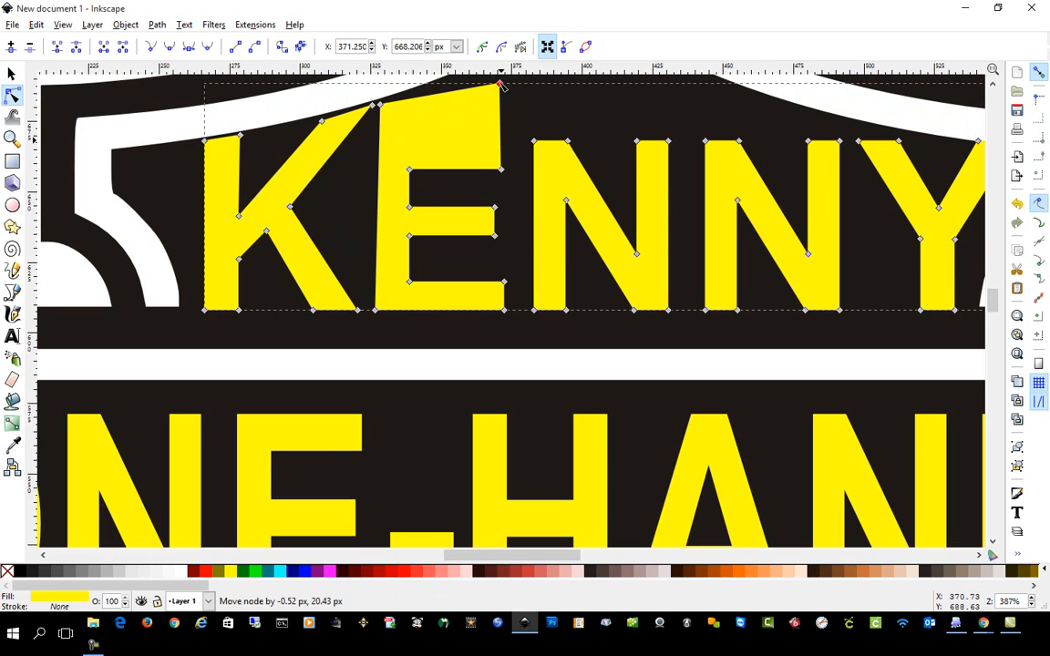
pyautogui.moveTo(502, 169); pyautogui.dragTo(500, 110)
pyautogui.moveTo(410, 169); pyautogui.dragTo(412, 132)
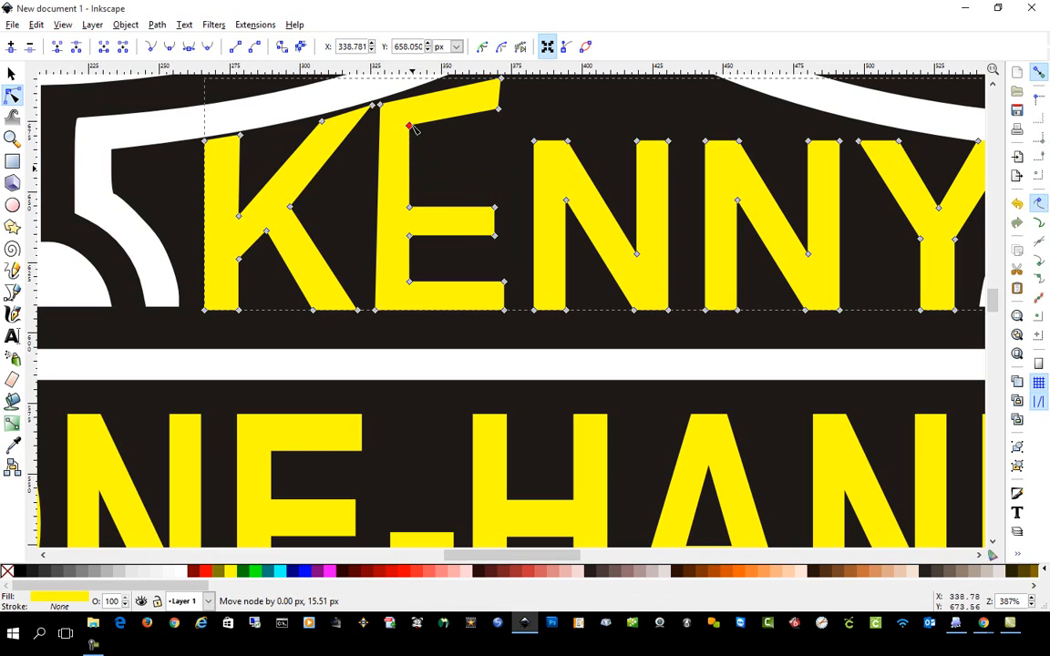
pyautogui.scroll(7, 471, 192)
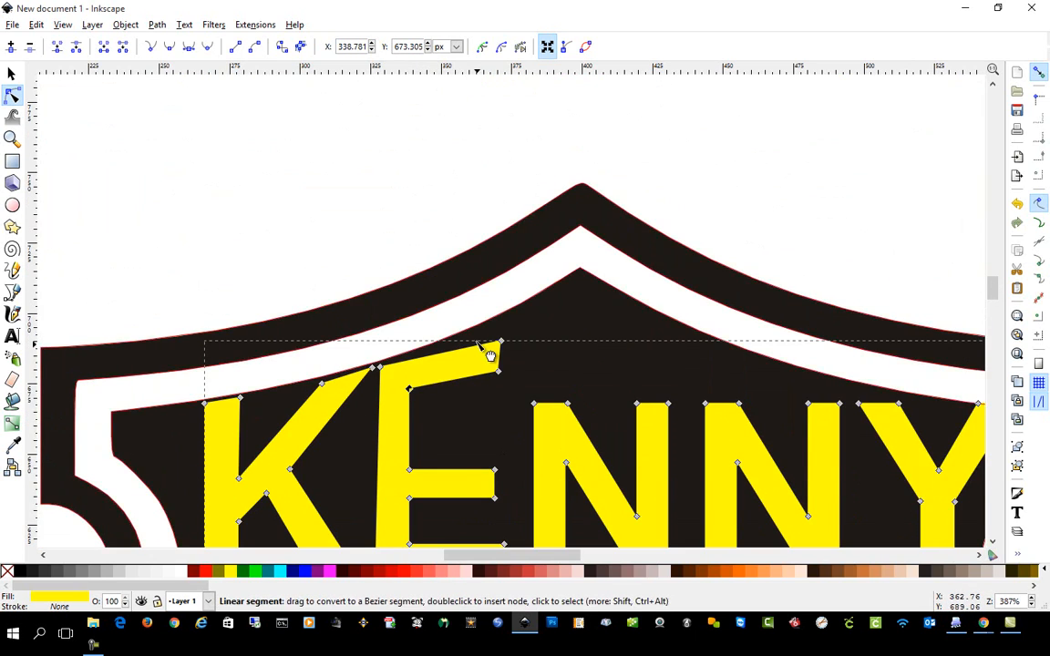
pyautogui.moveTo(500, 342)
pyautogui.mouseDown()
pyautogui.moveTo(493, 335)
pyautogui.moveTo(499, 364)
pyautogui.mouseUp()
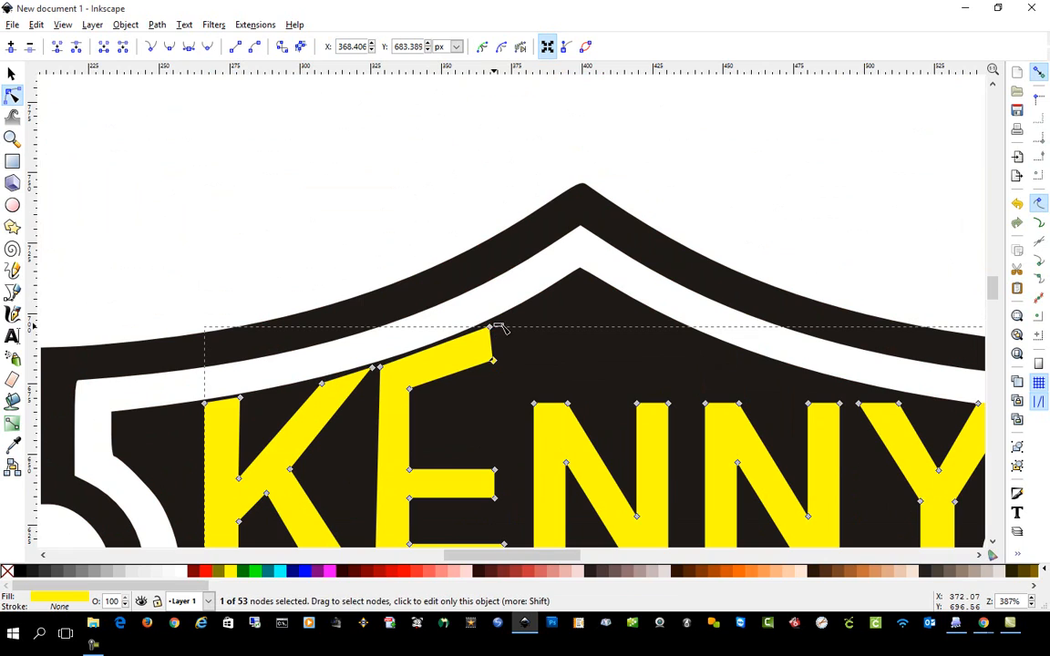
pyautogui.moveTo(490, 327); pyautogui.dragTo(498, 363)
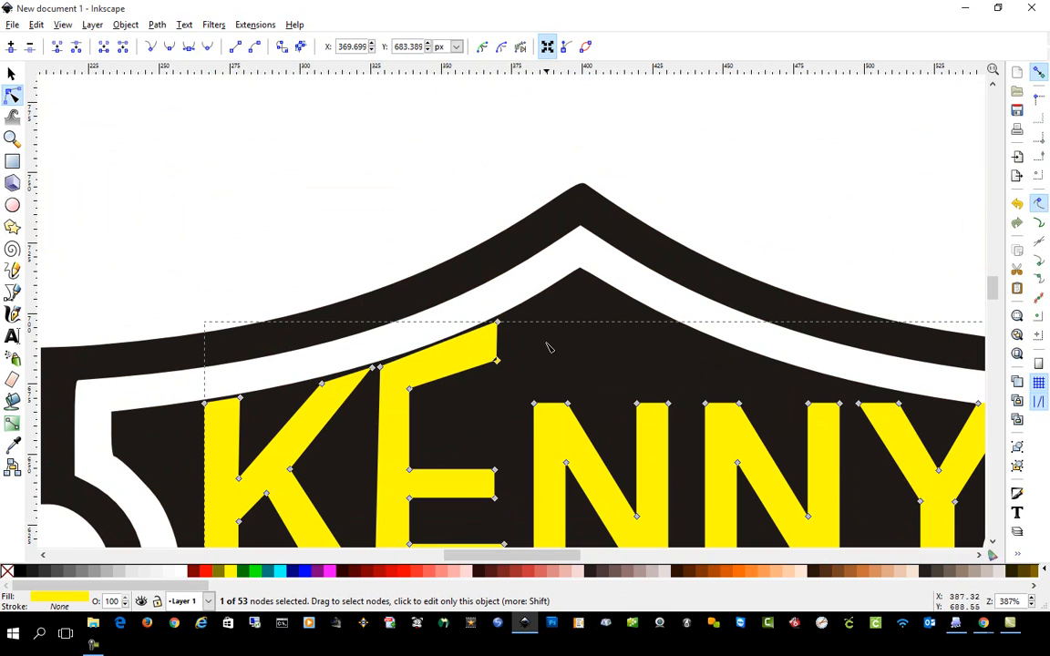
# Raise the four top nodes of the upper word's first N to meet the shield's inner edge around the peak.
pyautogui.moveTo(535, 404); pyautogui.dragTo(538, 306)
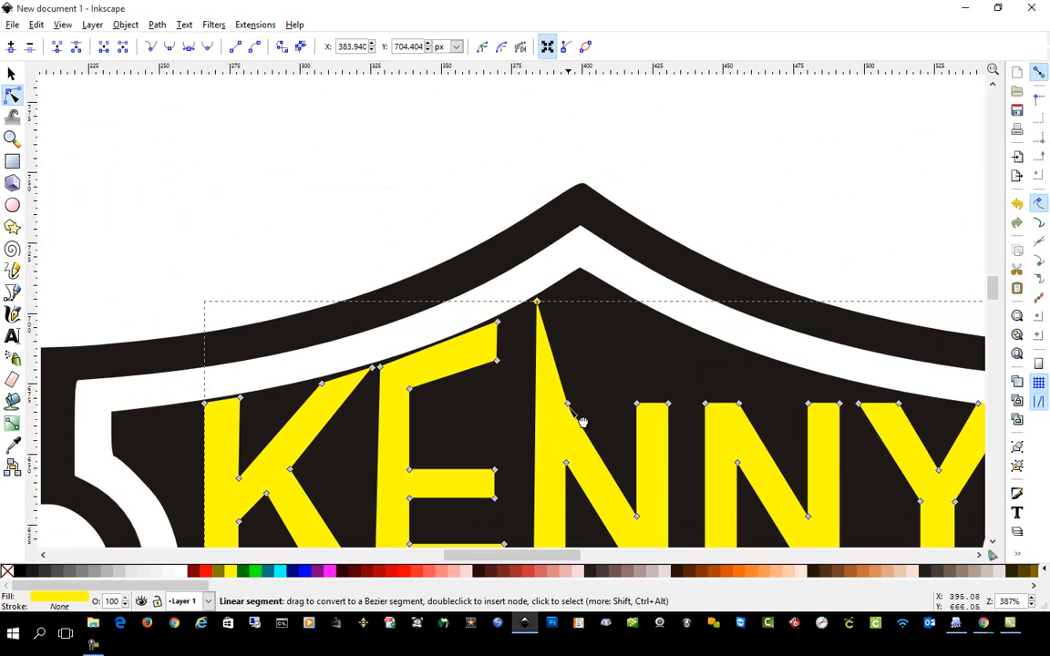
pyautogui.moveTo(568, 406); pyautogui.dragTo(562, 290)
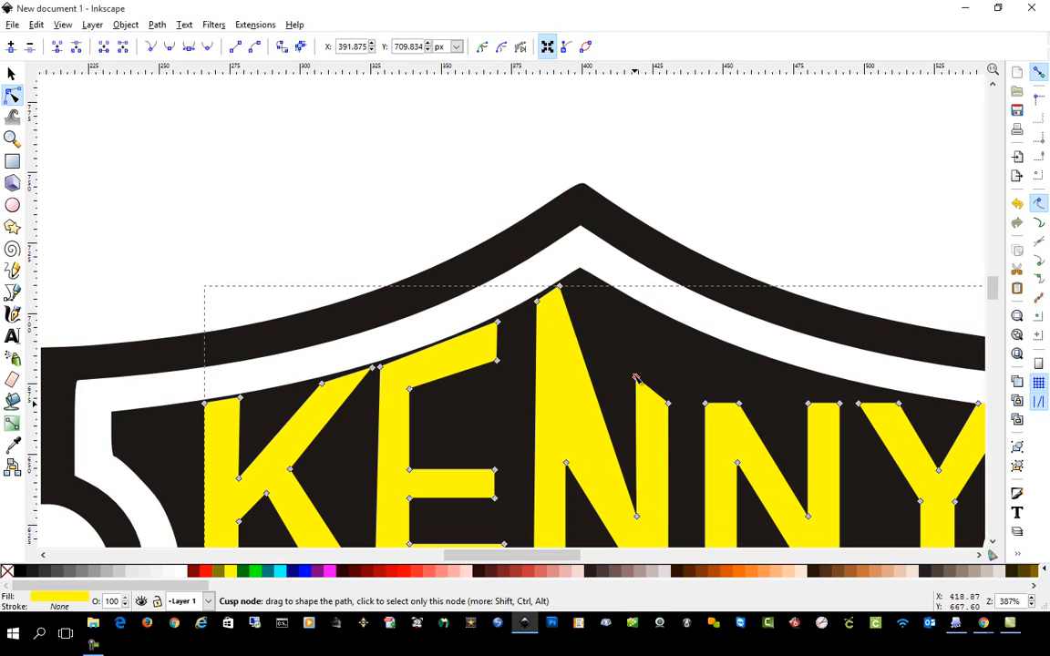
pyautogui.moveTo(636, 407); pyautogui.dragTo(637, 308)
pyautogui.moveTo(668, 404); pyautogui.dragTo(671, 324)
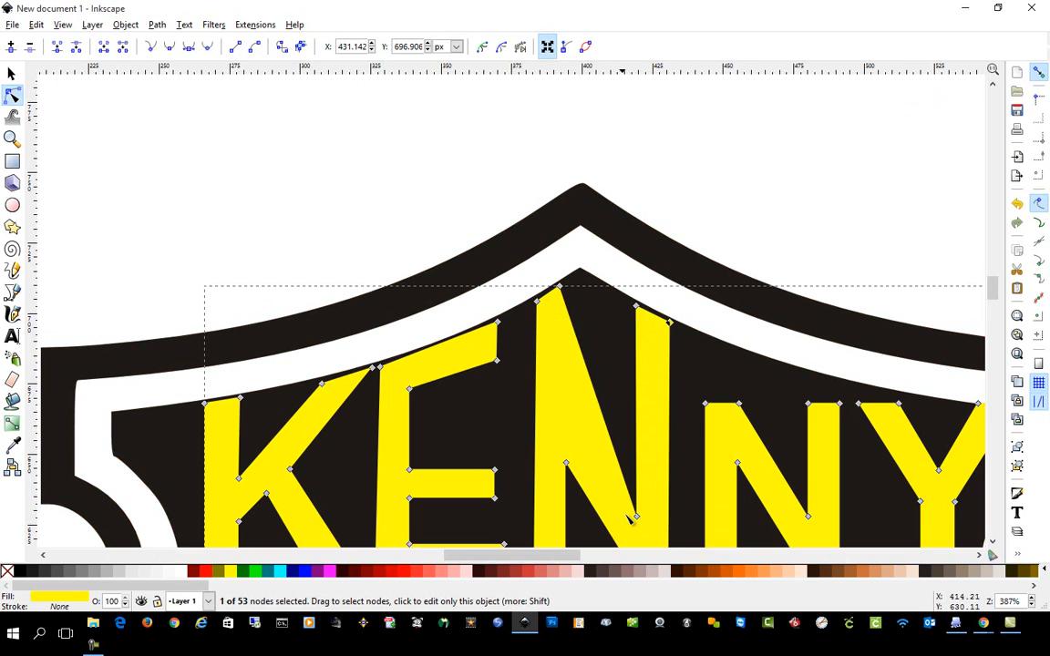
# Reposition the two inner corner nodes of the upper word's first N to balance its stretched diagonal.
pyautogui.scroll(-5, 629, 520)
pyautogui.scroll(5, 645, 488)
pyautogui.scroll(-2, 644, 480)
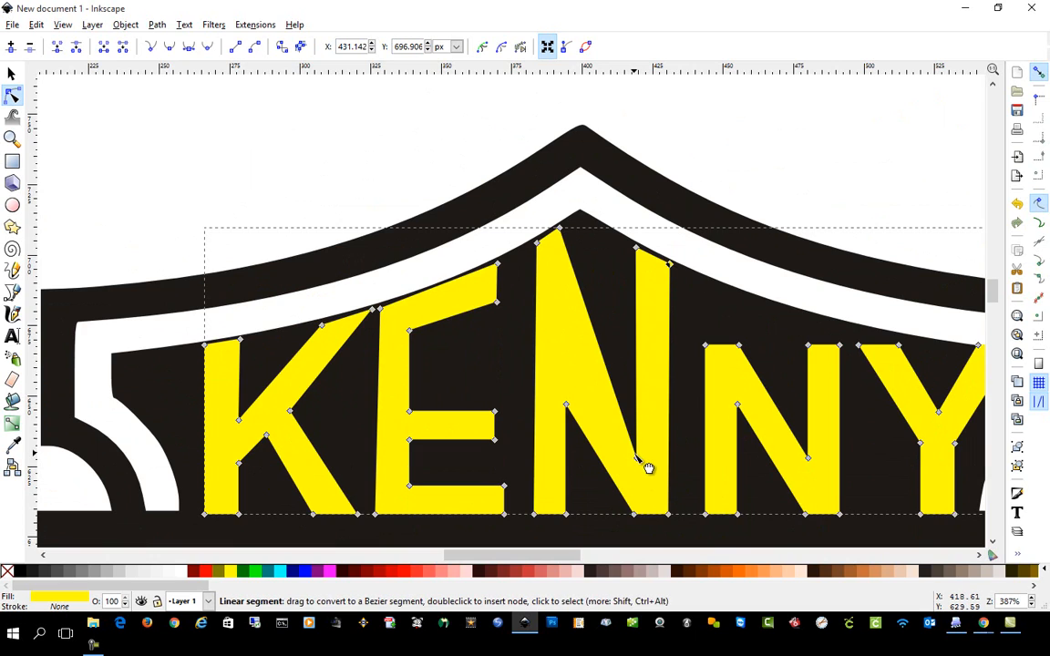
pyautogui.moveTo(636, 457); pyautogui.dragTo(638, 377)
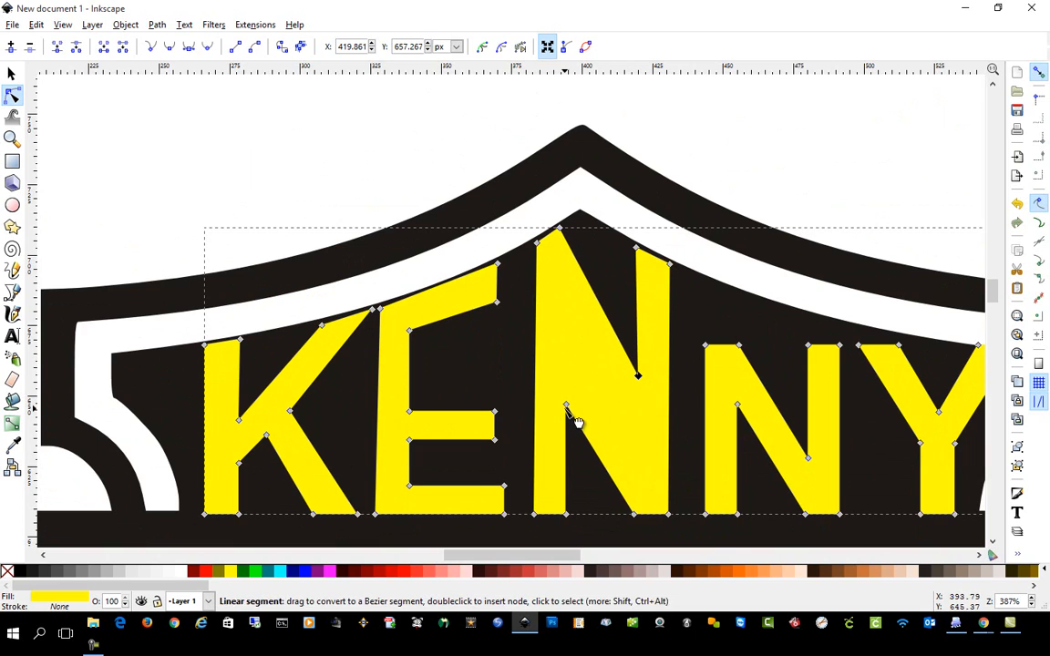
pyautogui.moveTo(566, 405); pyautogui.dragTo(571, 319)
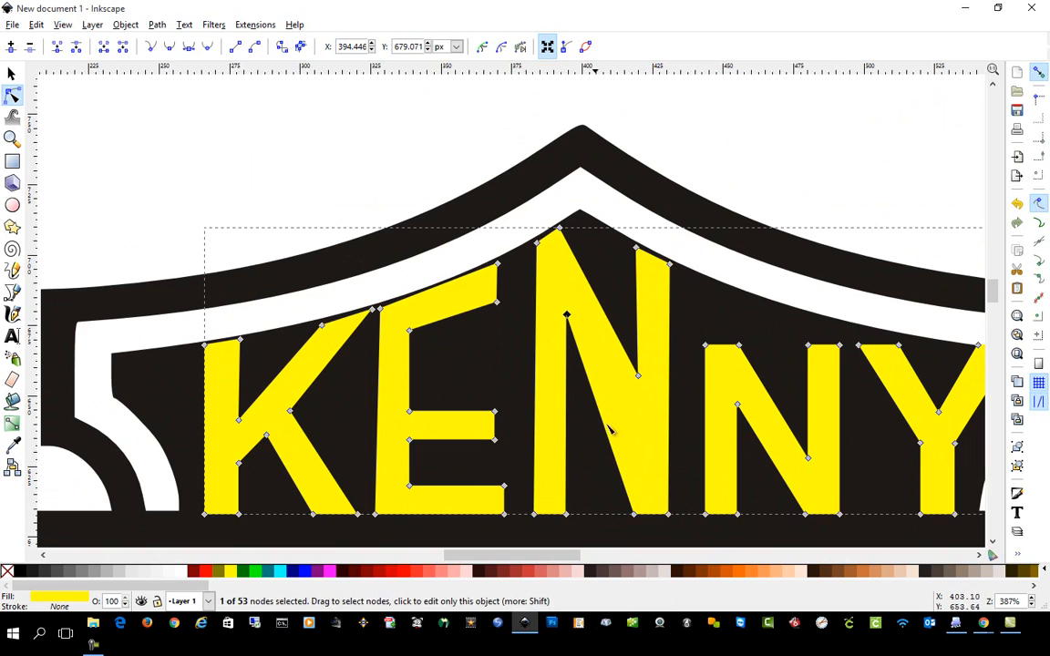
pyautogui.scroll(-10, 620, 430)
pyautogui.scroll(8, 626, 428)
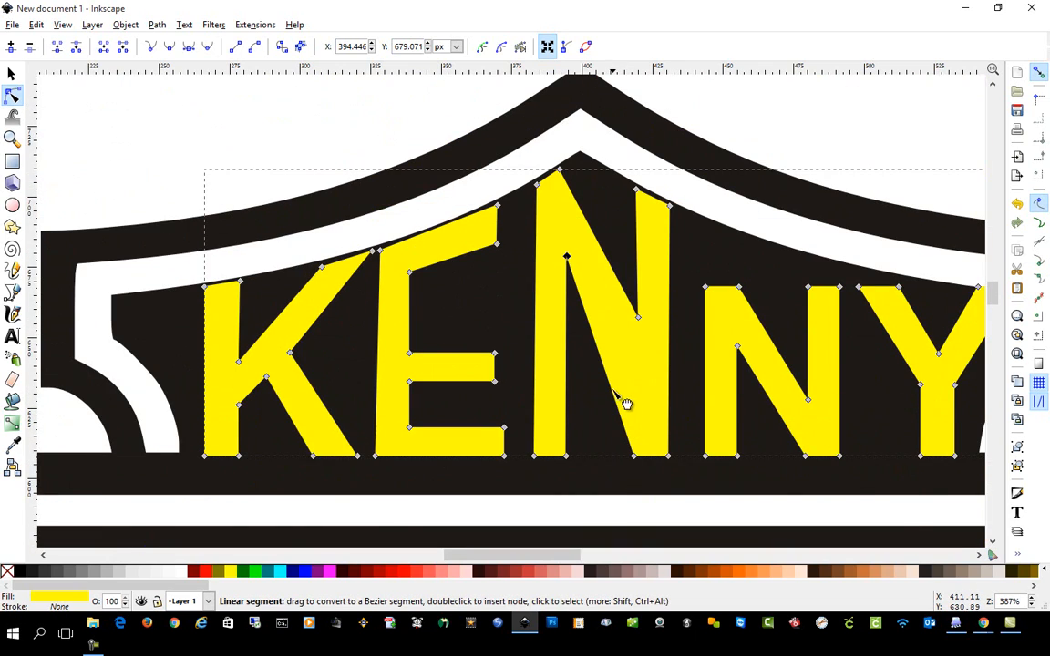
pyautogui.moveTo(570, 272); pyautogui.dragTo(568, 324)
pyautogui.hotkey('ctrl', 'z')
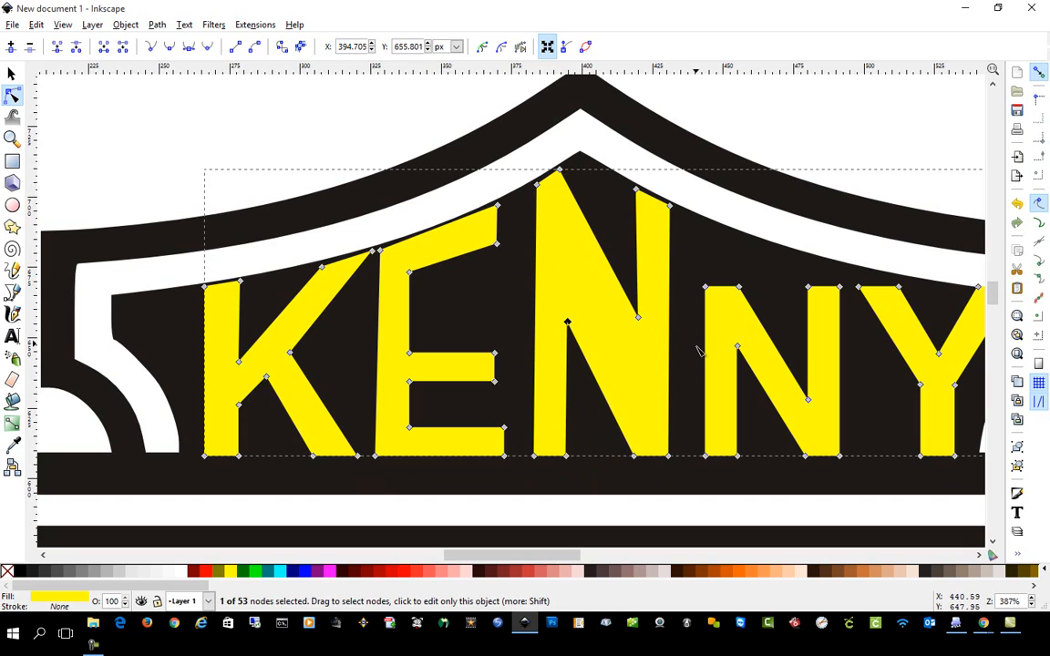
# Raise the second N's top nodes in the upper word to the shield's curve and lift its upper notch node.
pyautogui.moveTo(706, 288); pyautogui.dragTo(702, 223)
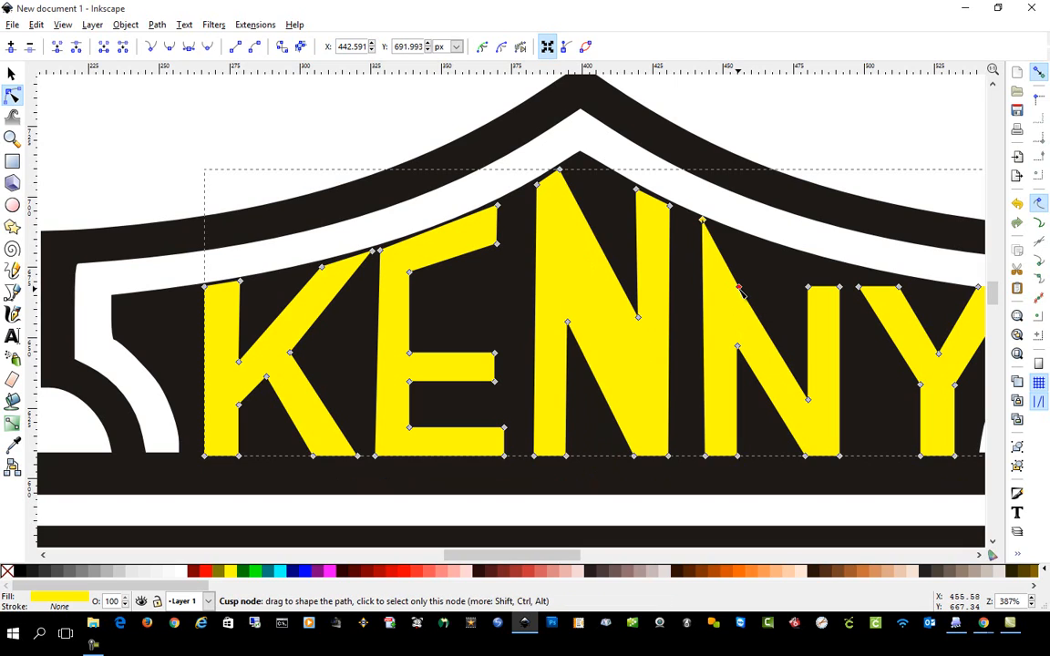
pyautogui.moveTo(738, 287); pyautogui.dragTo(734, 234)
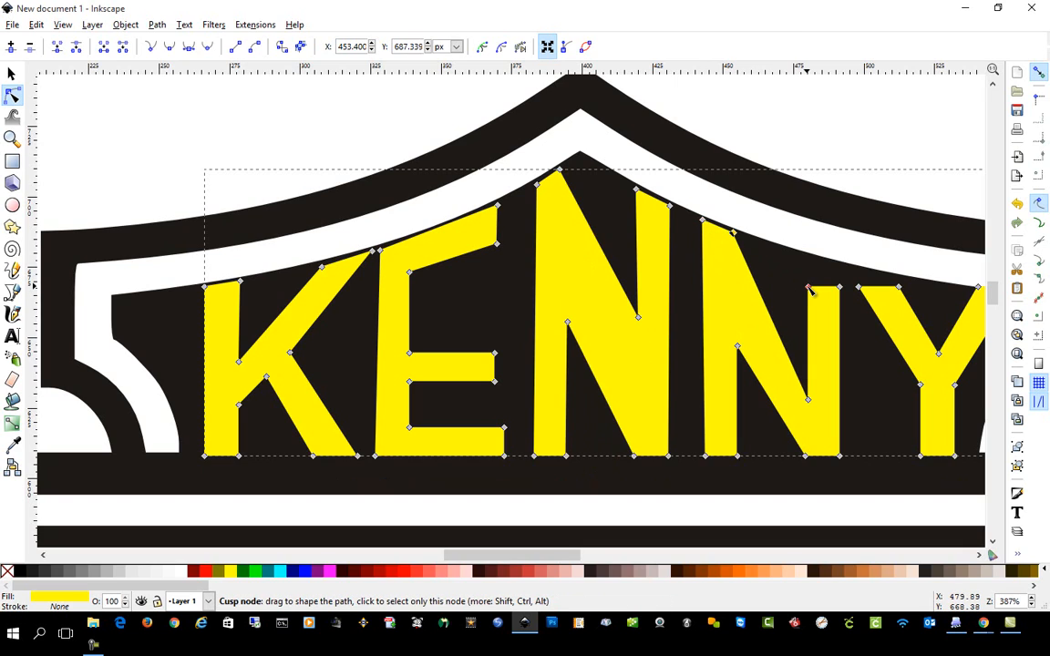
pyautogui.moveTo(808, 288); pyautogui.dragTo(841, 264)
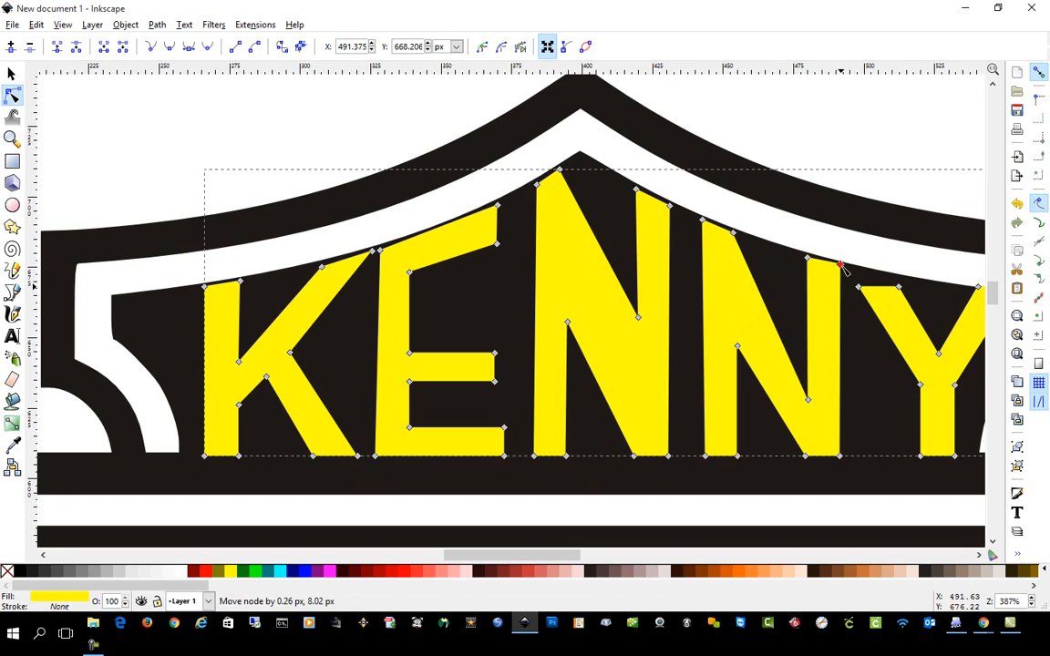
pyautogui.moveTo(808, 399); pyautogui.dragTo(813, 376)
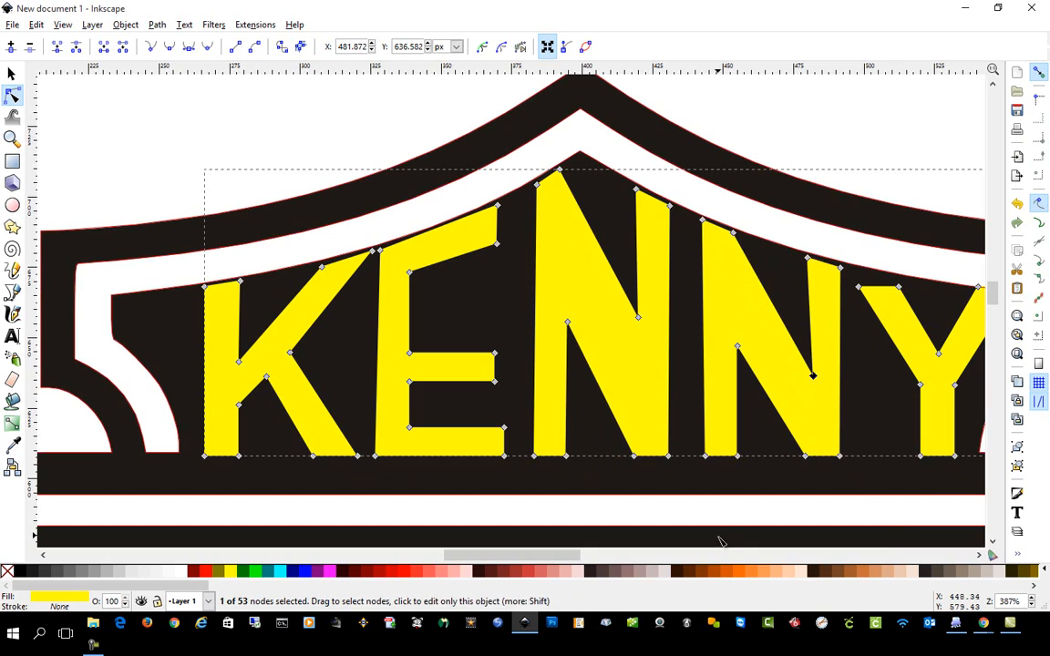
# Align the top nodes of the upper word's Y with the shield's inner edge and finish node editing.
pyautogui.moveTo(567, 556); pyautogui.dragTo(592, 556)
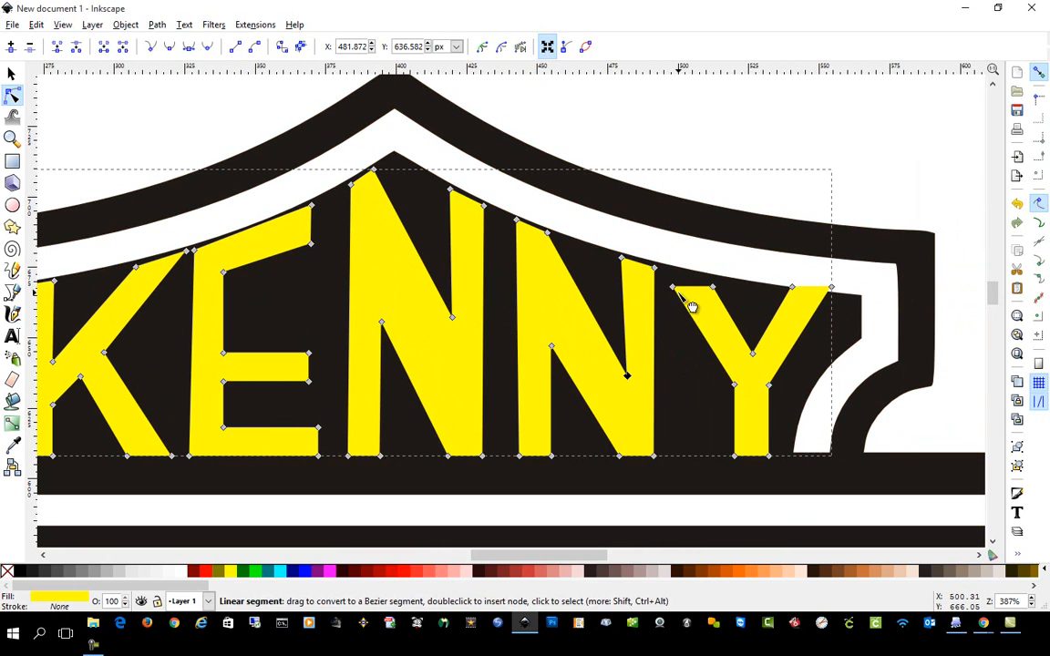
pyautogui.moveTo(674, 288); pyautogui.dragTo(711, 279)
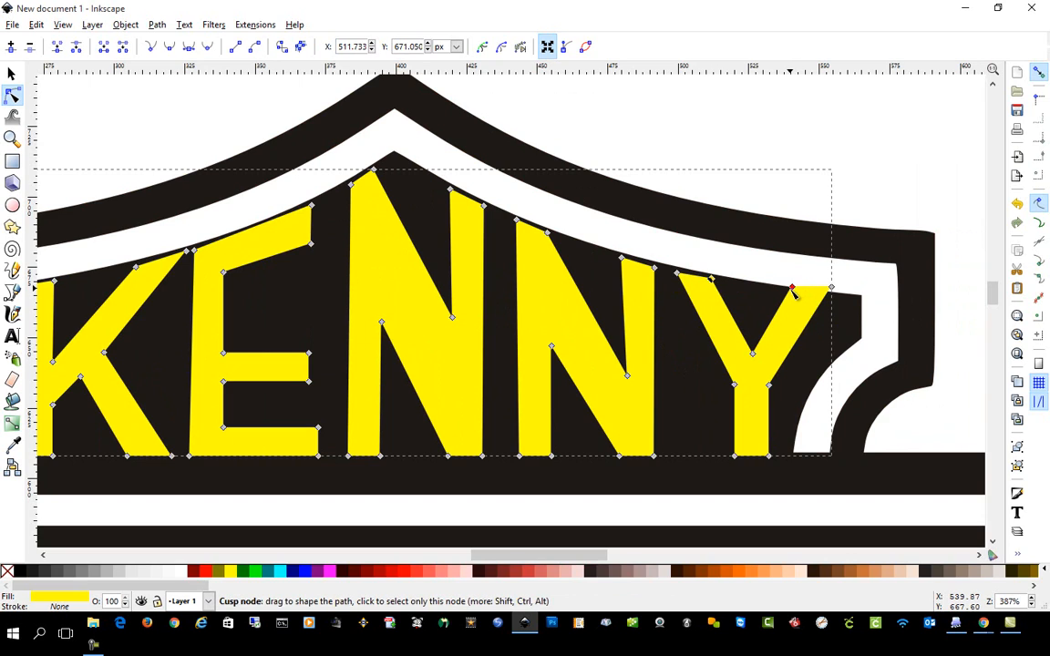
pyautogui.moveTo(792, 287); pyautogui.dragTo(827, 298)
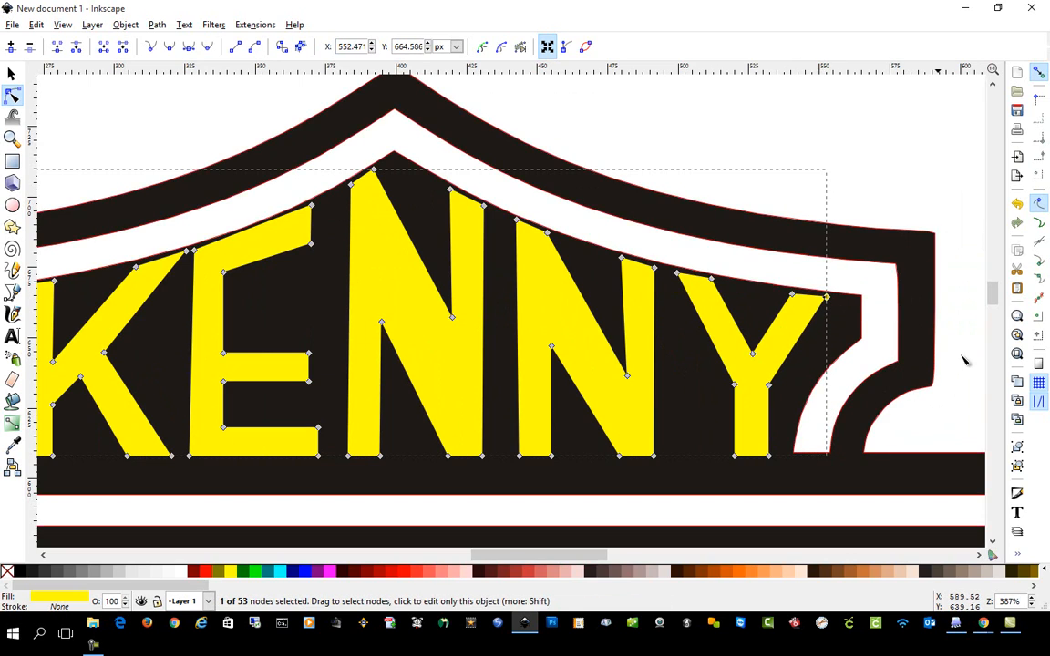
pyautogui.moveTo(992, 299); pyautogui.dragTo(992, 298)
pyautogui.click(756, 153)
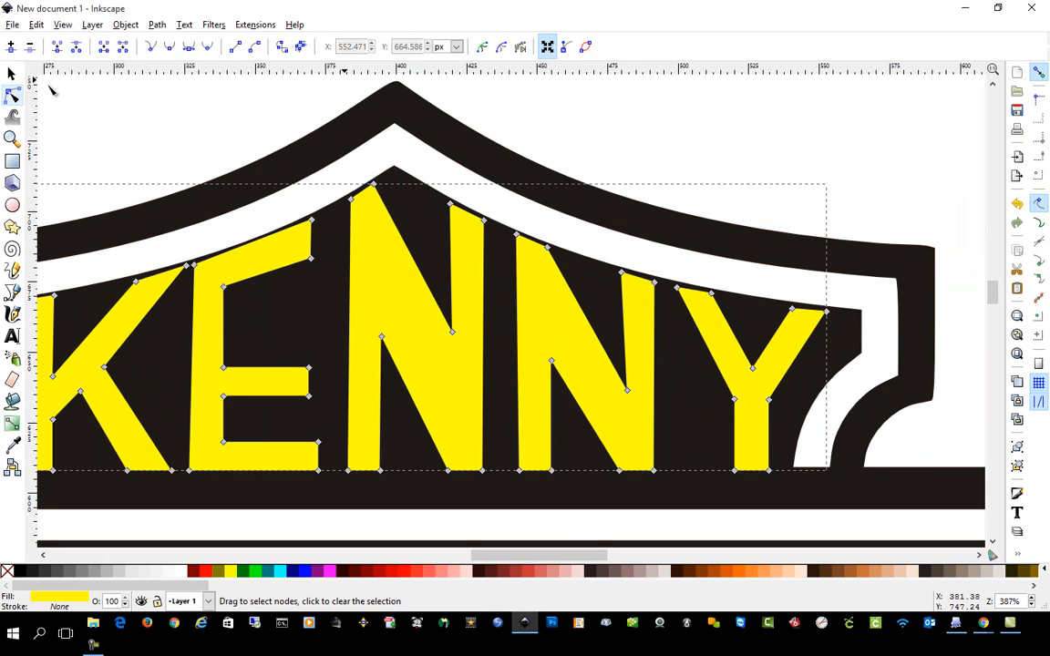
pyautogui.click(14, 74)
# Edit the MAN path's nodes so the bottoms of the M's left leg and centre point follow the shield's lower inner edge.
pyautogui.scroll(-3, 399, 365)
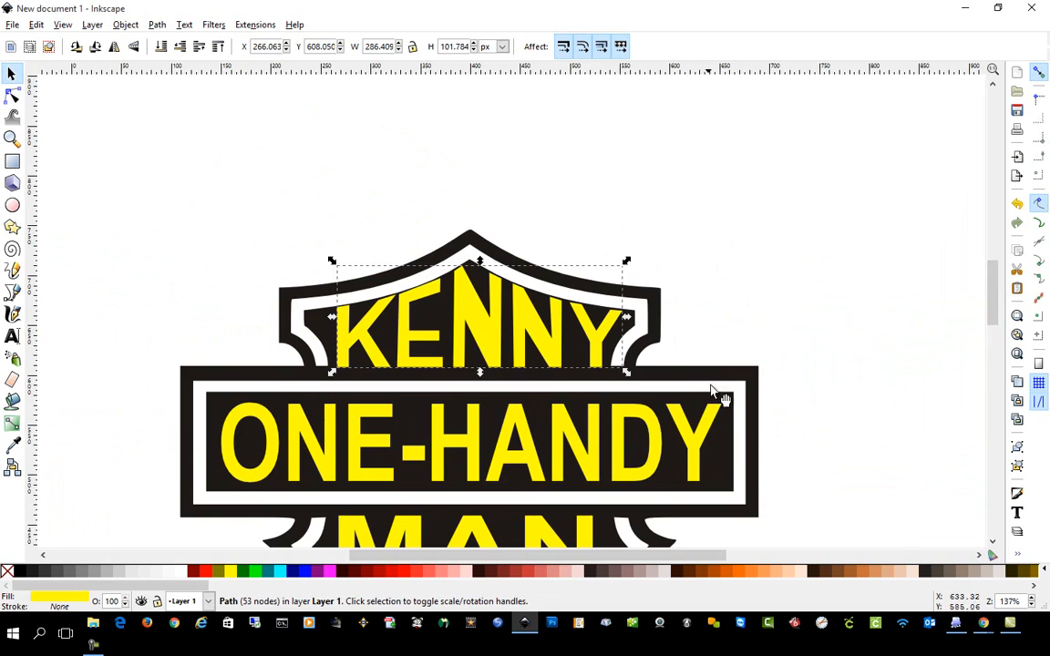
pyautogui.scroll(-3, 749, 371)
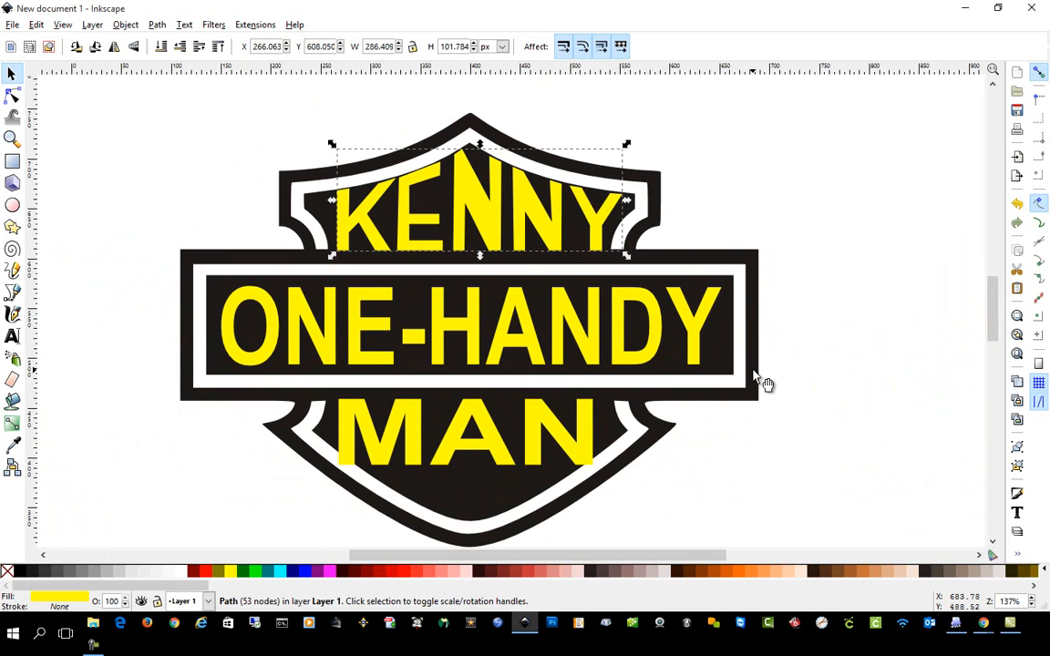
pyautogui.scroll(-2, 364, 493)
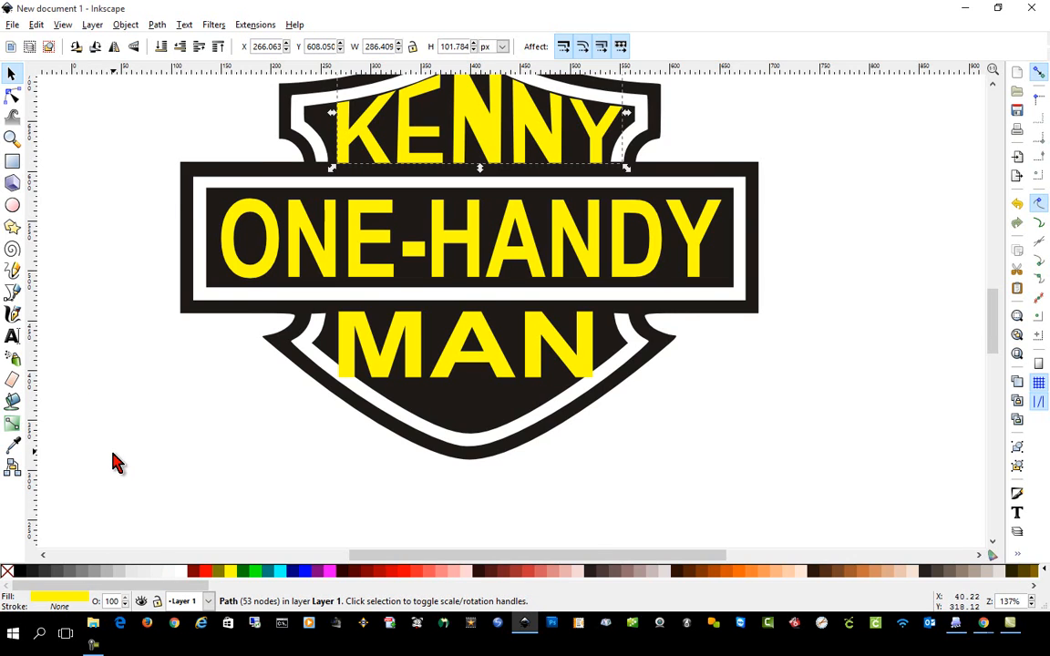
pyautogui.scroll(3, 168, 497)
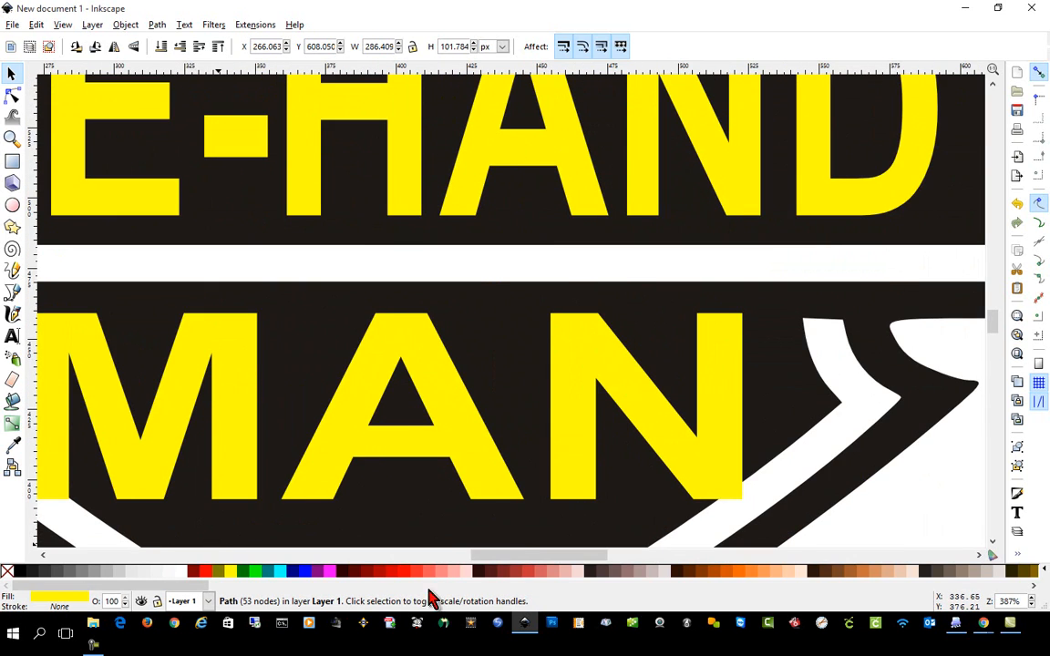
pyautogui.hscroll(-2, 533, 558)
pyautogui.scroll(-1, 497, 521)
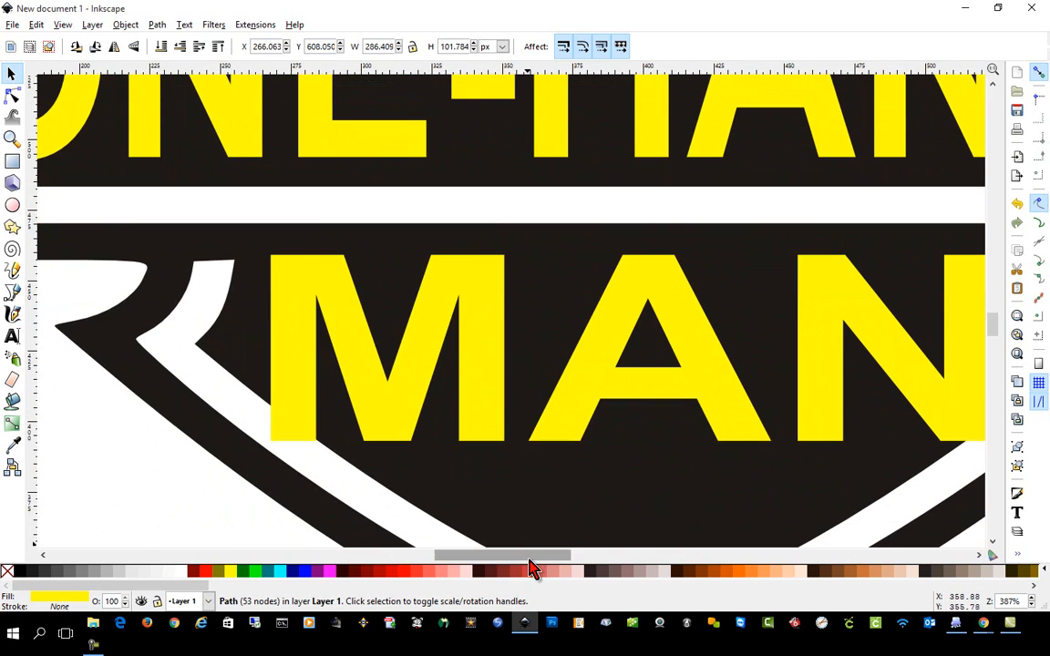
pyautogui.moveTo(529, 559); pyautogui.dragTo(554, 566)
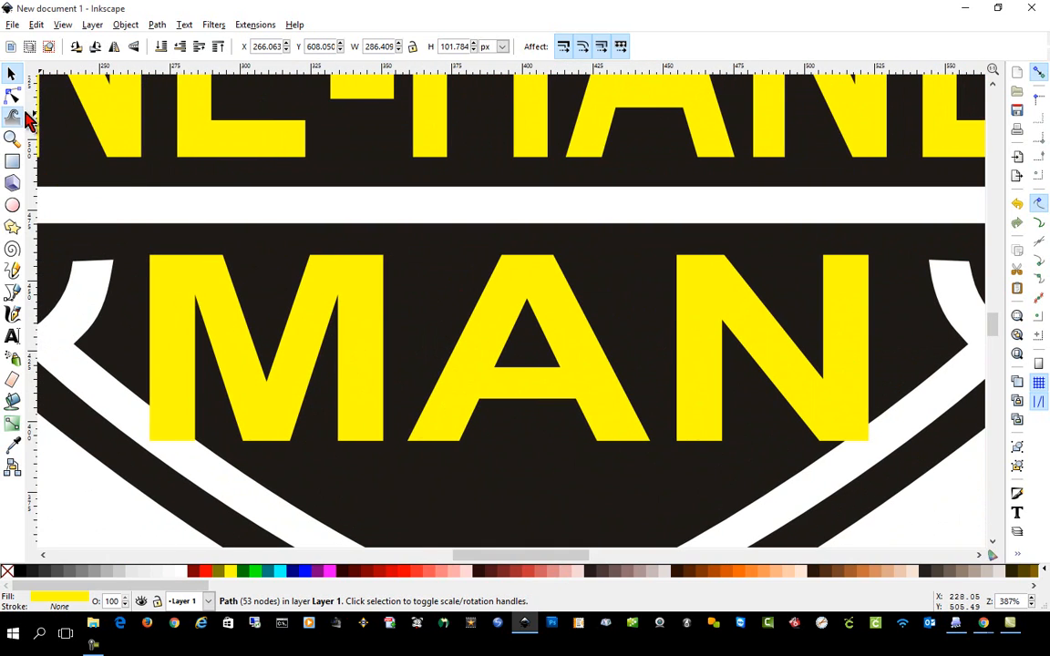
pyautogui.click(12, 94)
pyautogui.click(155, 419)
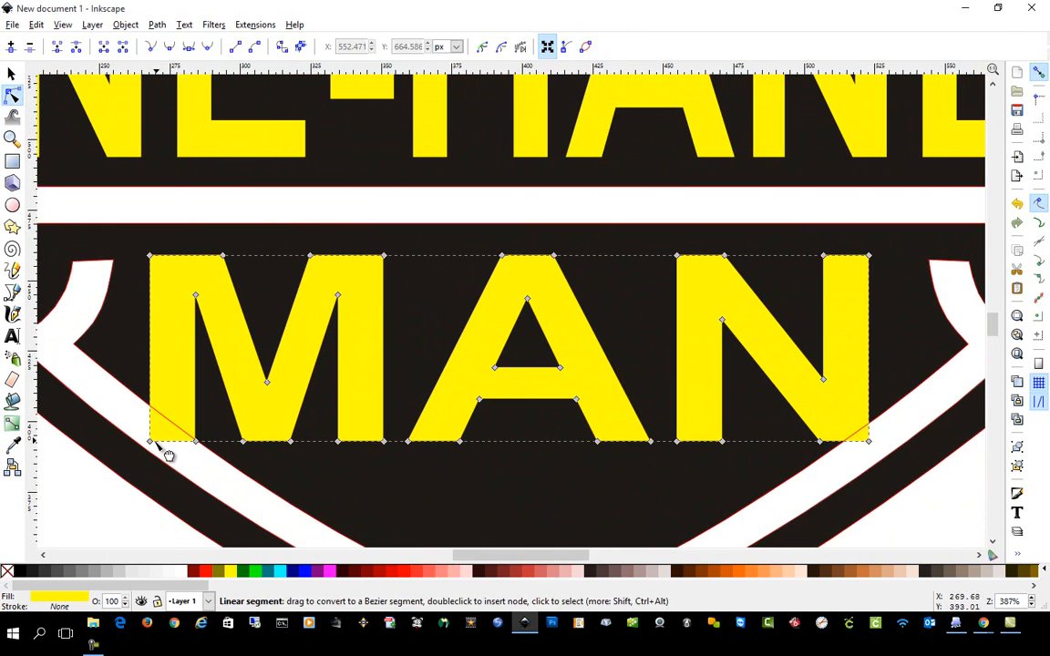
pyautogui.moveTo(151, 442); pyautogui.dragTo(153, 399)
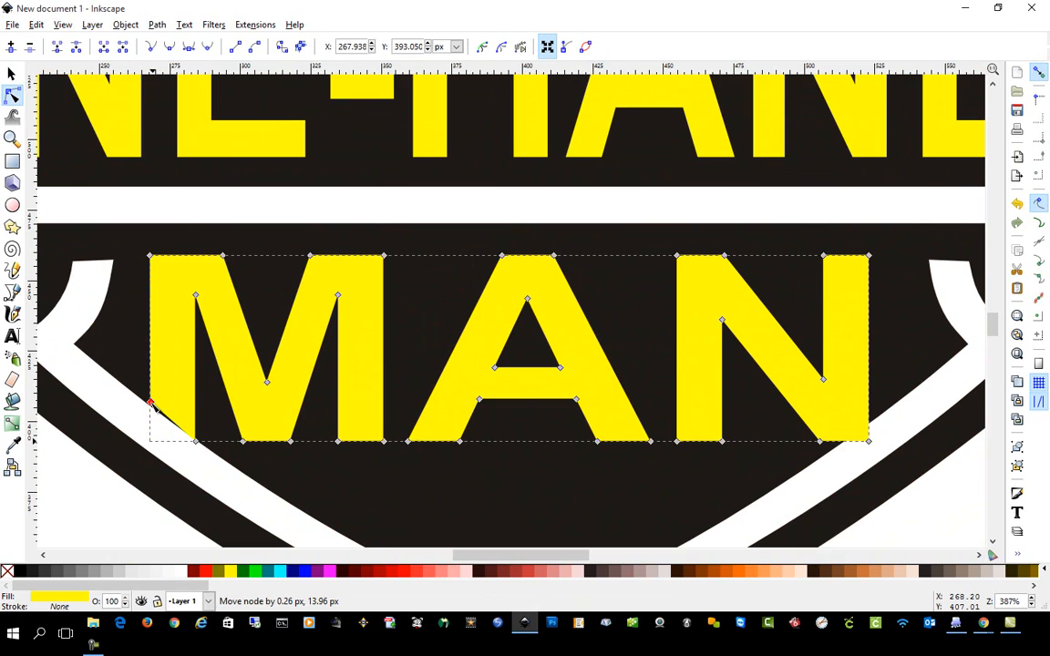
pyautogui.moveTo(194, 439); pyautogui.dragTo(290, 503)
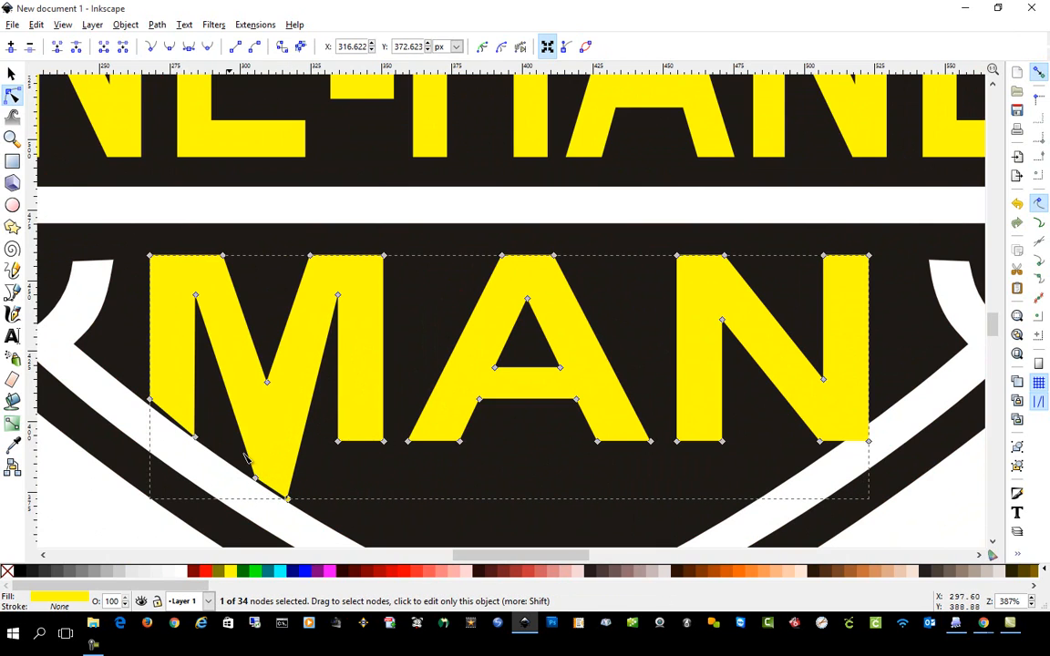
# Raise the bottom nodes of the M's left leg and centre point slightly to leave a gap above the white border.
pyautogui.moveTo(194, 438); pyautogui.dragTo(152, 394)
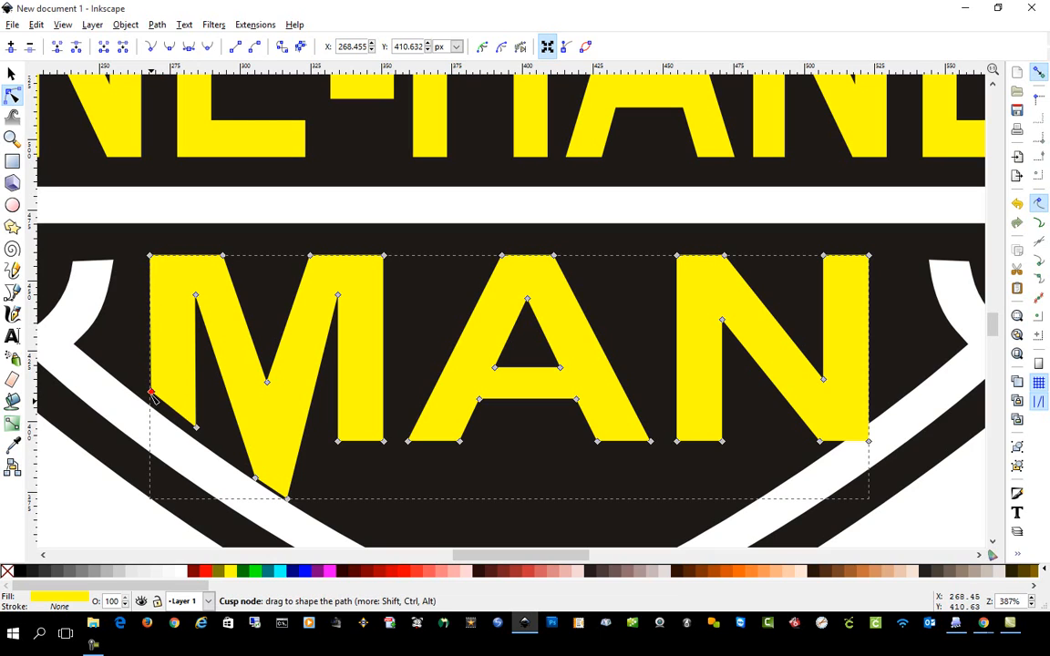
pyautogui.moveTo(255, 479); pyautogui.dragTo(290, 495)
pyautogui.click(287, 498)
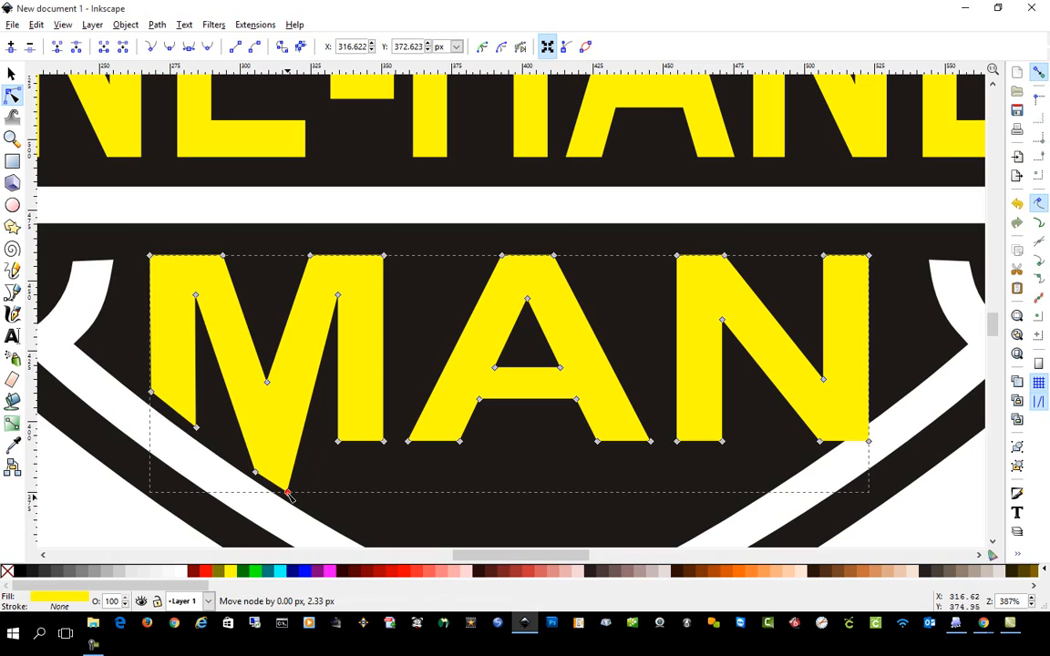
# Extend the M's right leg down to the shield's lower inner edge, angling its bottom along the curve.
pyautogui.moveTo(337, 441); pyautogui.dragTo(342, 527)
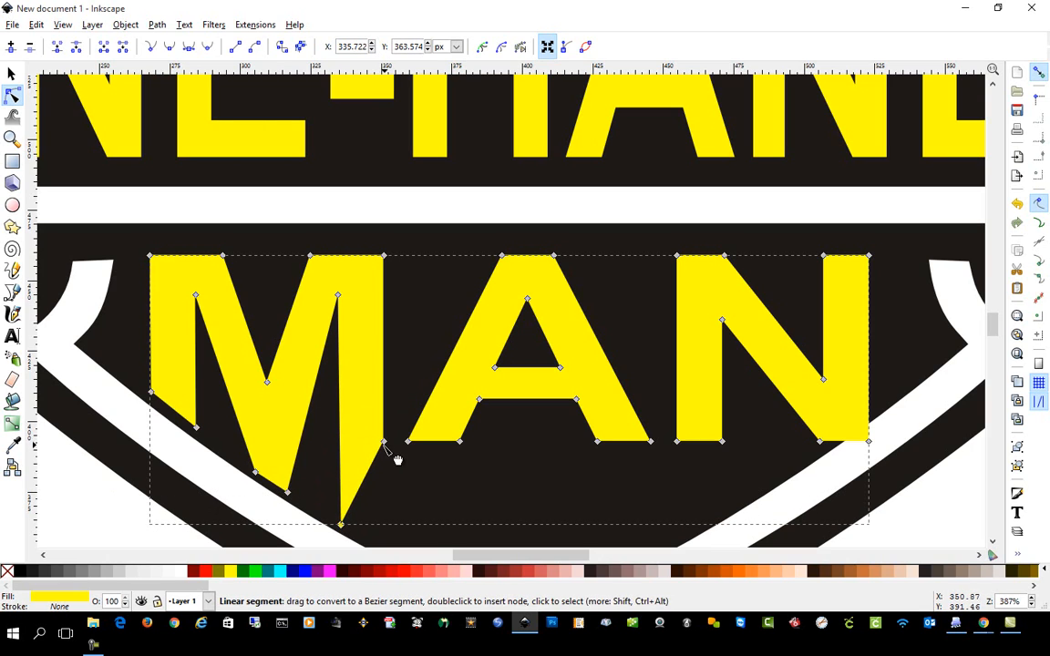
pyautogui.moveTo(384, 441); pyautogui.dragTo(385, 545)
pyautogui.scroll(-13, 404, 525)
pyautogui.scroll(9, 390, 357)
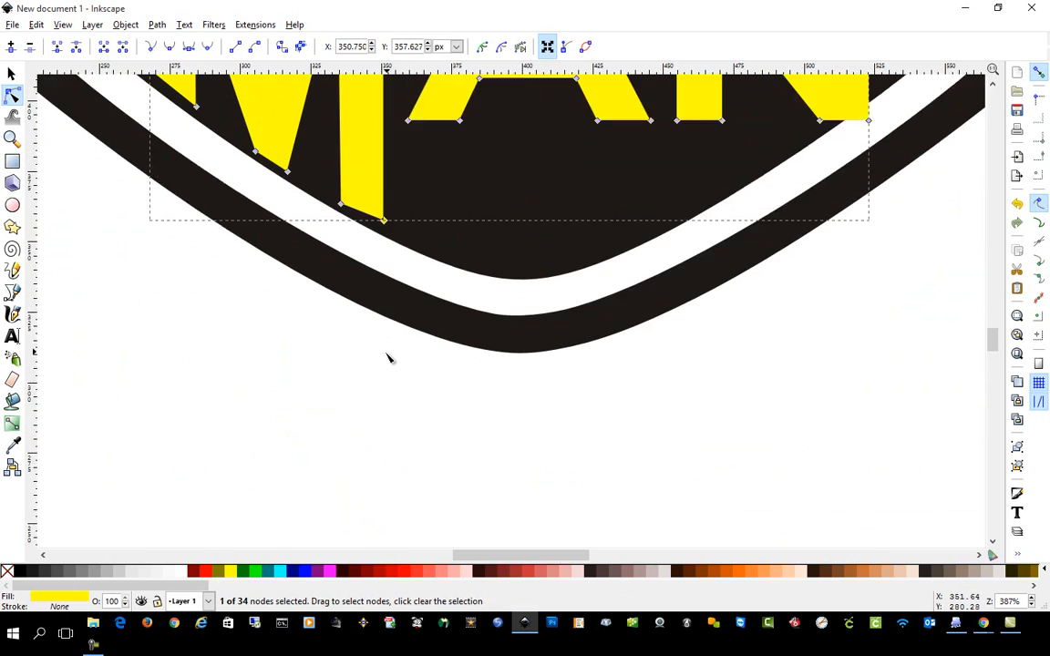
pyautogui.moveTo(381, 425); pyautogui.dragTo(383, 432)
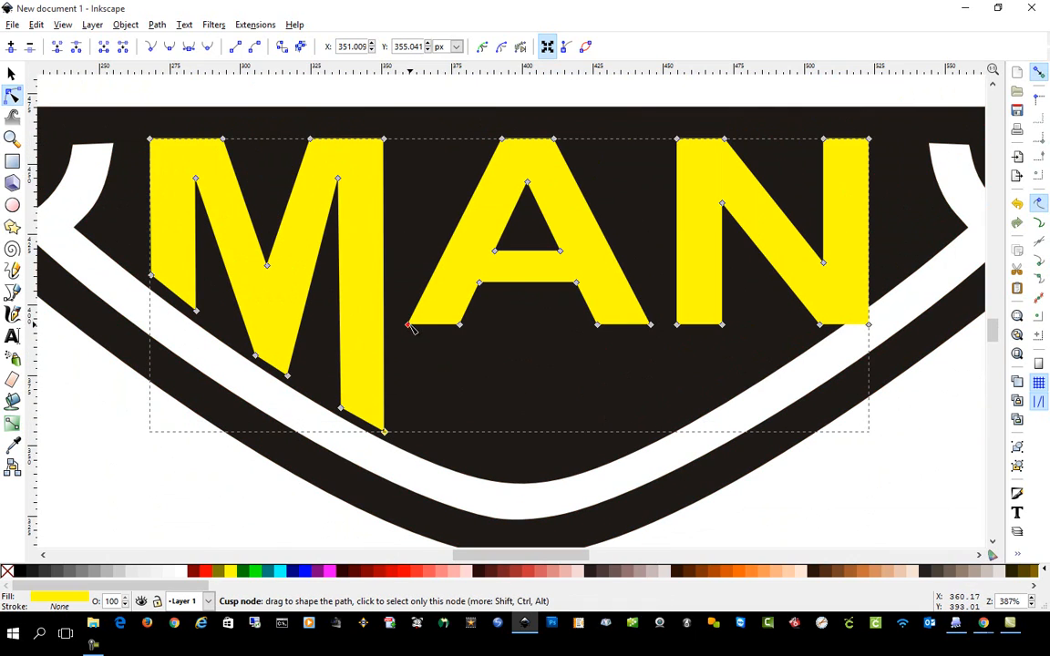
# Extend the A's left leg down to the shield's lower inner edge and adjust its crossbar and counter corners to match the new slant.
pyautogui.moveTo(409, 325); pyautogui.dragTo(396, 434)
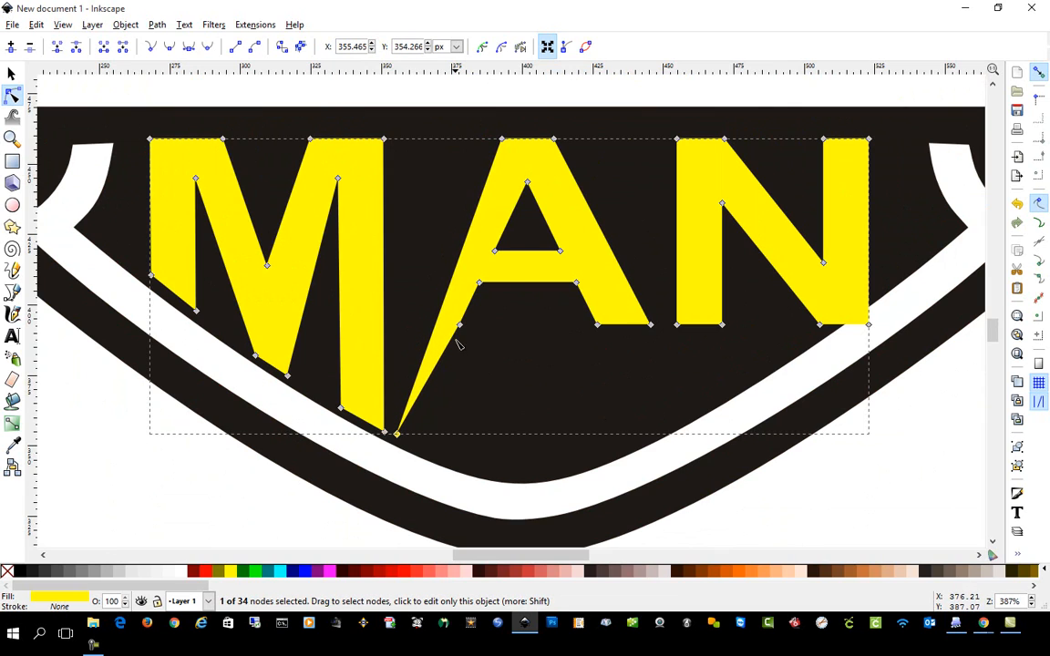
pyautogui.moveTo(460, 326); pyautogui.dragTo(430, 453)
pyautogui.moveTo(479, 285); pyautogui.dragTo(503, 258)
pyautogui.click(495, 251)
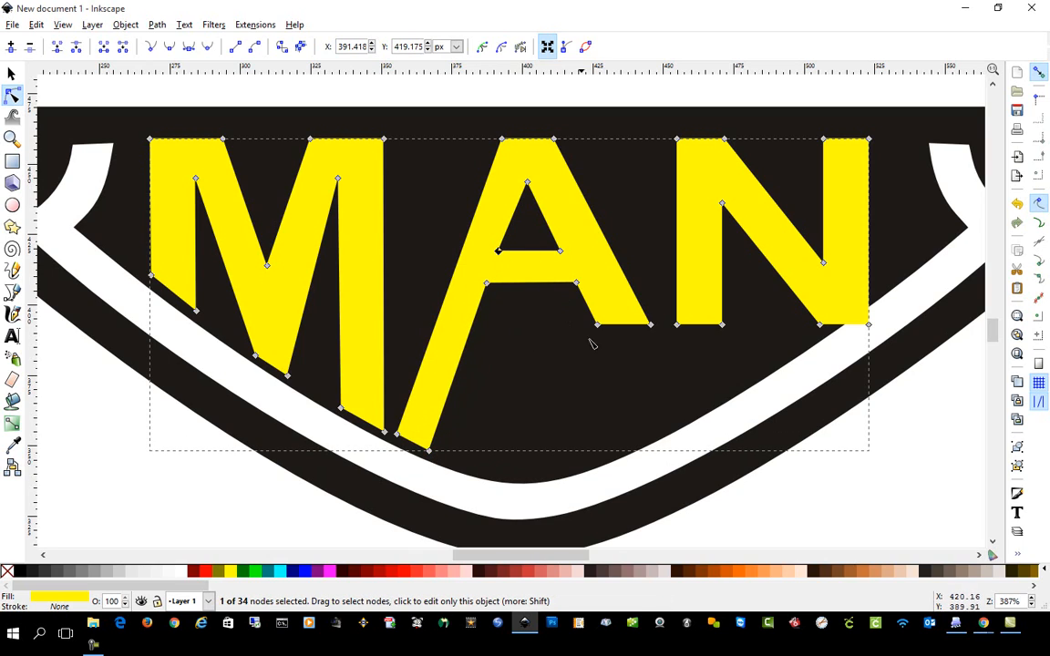
# Extend the A's right leg down to the shield's lower inner edge, angling its bottom along the curve.
pyautogui.moveTo(598, 327); pyautogui.dragTo(641, 443)
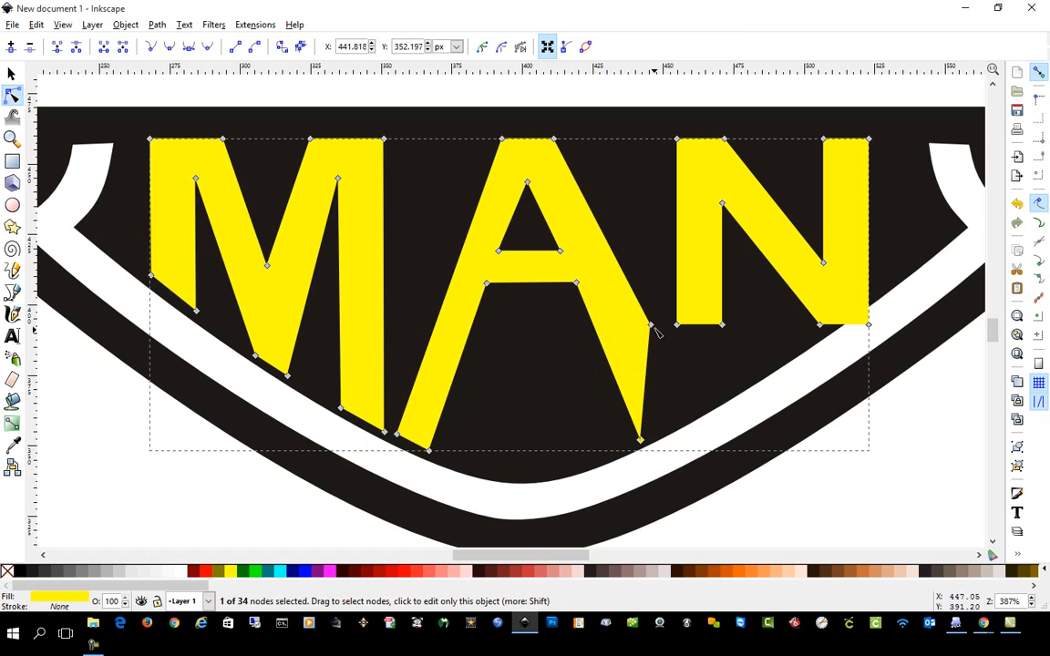
pyautogui.moveTo(650, 326); pyautogui.dragTo(646, 445)
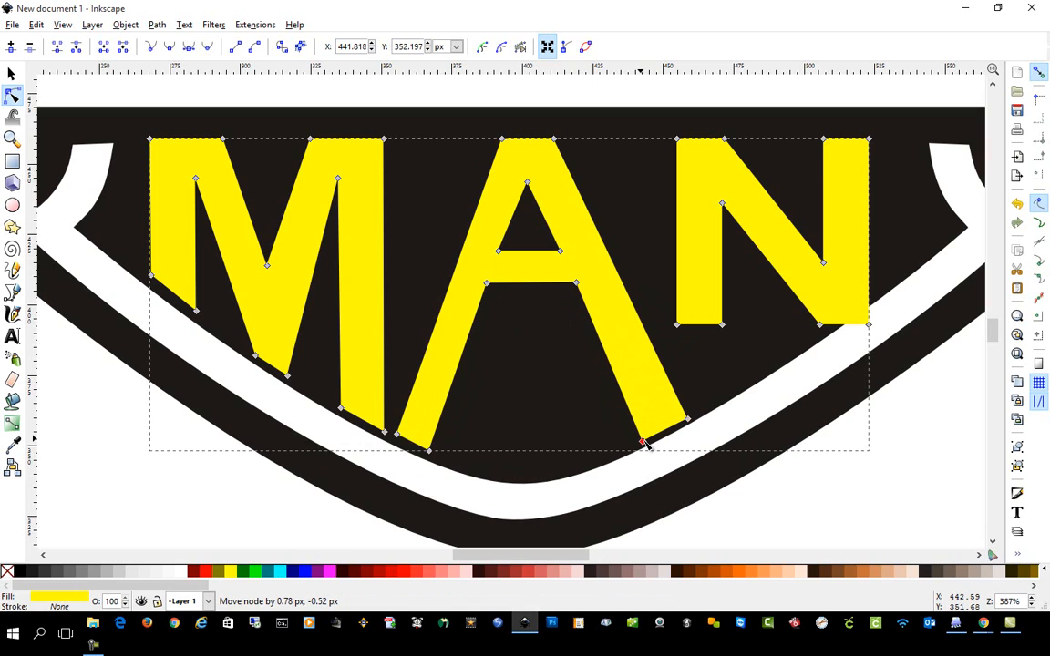
pyautogui.click(546, 501)
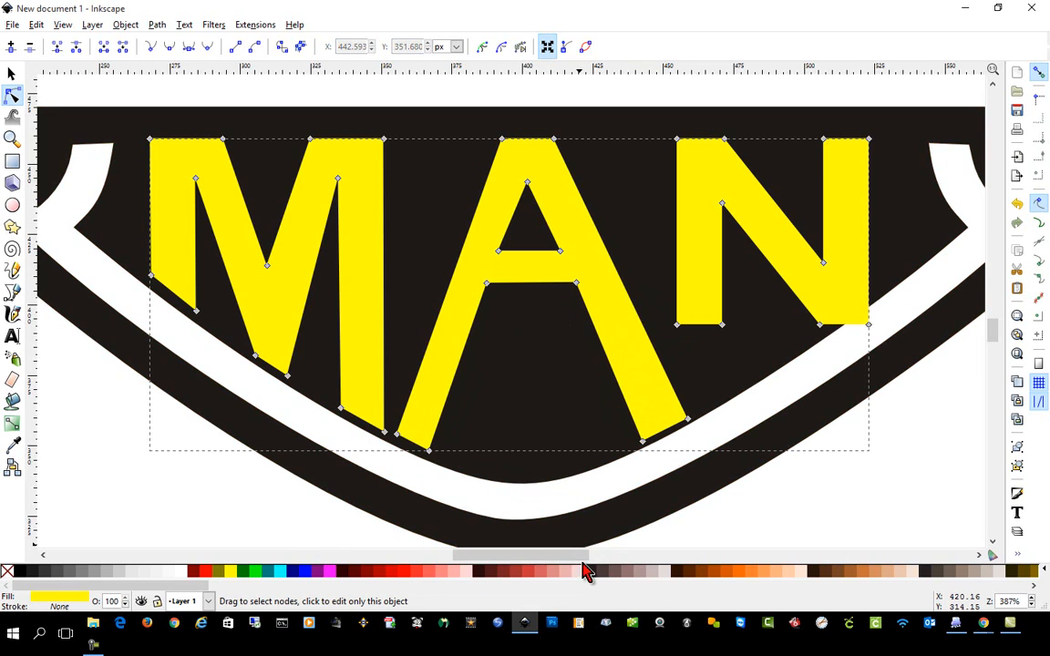
# Extend the outer bottom node of the N's left leg to the shield's edge and steepen the A's right leg to make room.
pyautogui.moveTo(555, 555)
pyautogui.mouseDown()
pyautogui.moveTo(604, 558)
pyautogui.moveTo(547, 558)
pyautogui.mouseUp()
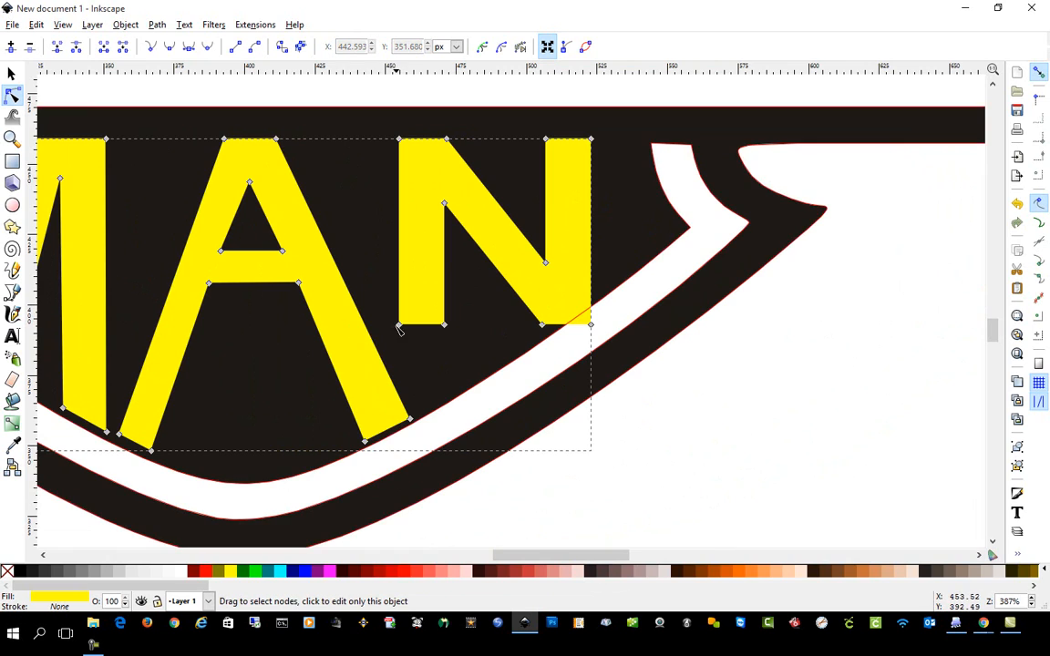
pyautogui.moveTo(398, 327); pyautogui.dragTo(399, 432)
pyautogui.click(392, 428)
pyautogui.moveTo(299, 284); pyautogui.dragTo(290, 285)
pyautogui.moveTo(395, 426); pyautogui.dragTo(393, 431)
pyautogui.moveTo(282, 251); pyautogui.dragTo(276, 254)
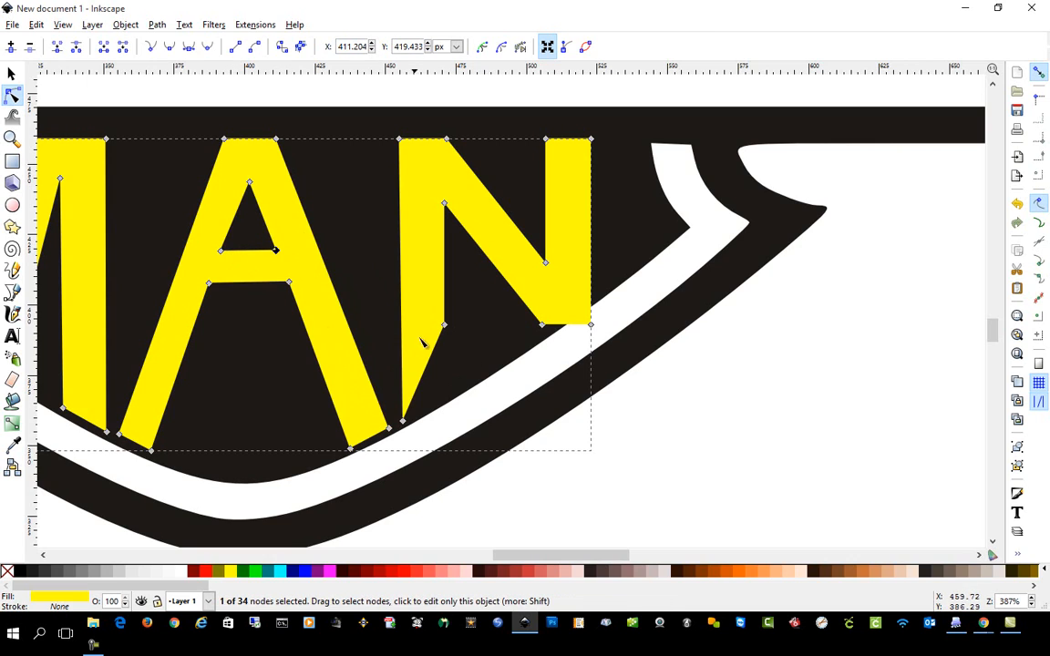
# Angle the bottoms of the N's left leg and right corner along the shield's lower inner edge and finish node editing.
pyautogui.moveTo(444, 326); pyautogui.dragTo(443, 398)
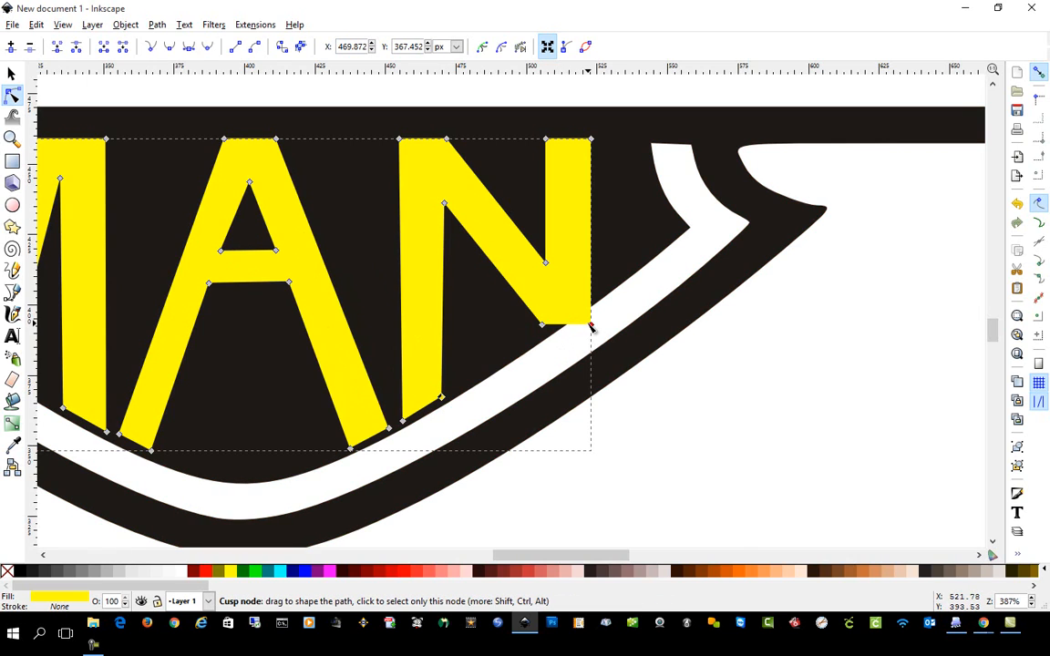
pyautogui.moveTo(591, 325); pyautogui.dragTo(544, 327)
pyautogui.scroll(5, 611, 338)
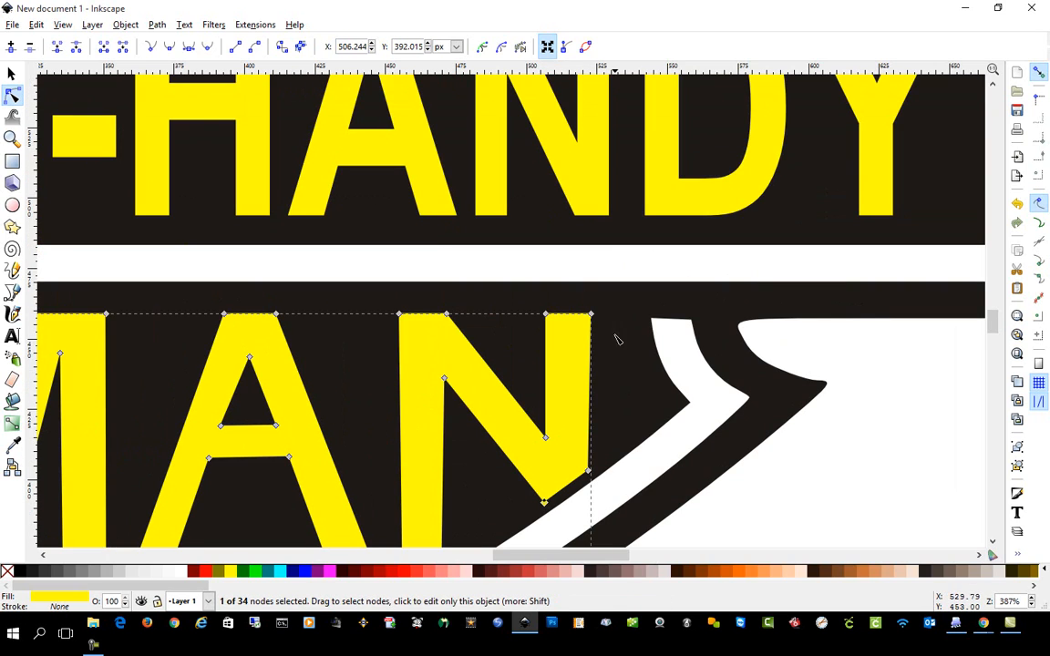
pyautogui.scroll(14, 663, 276)
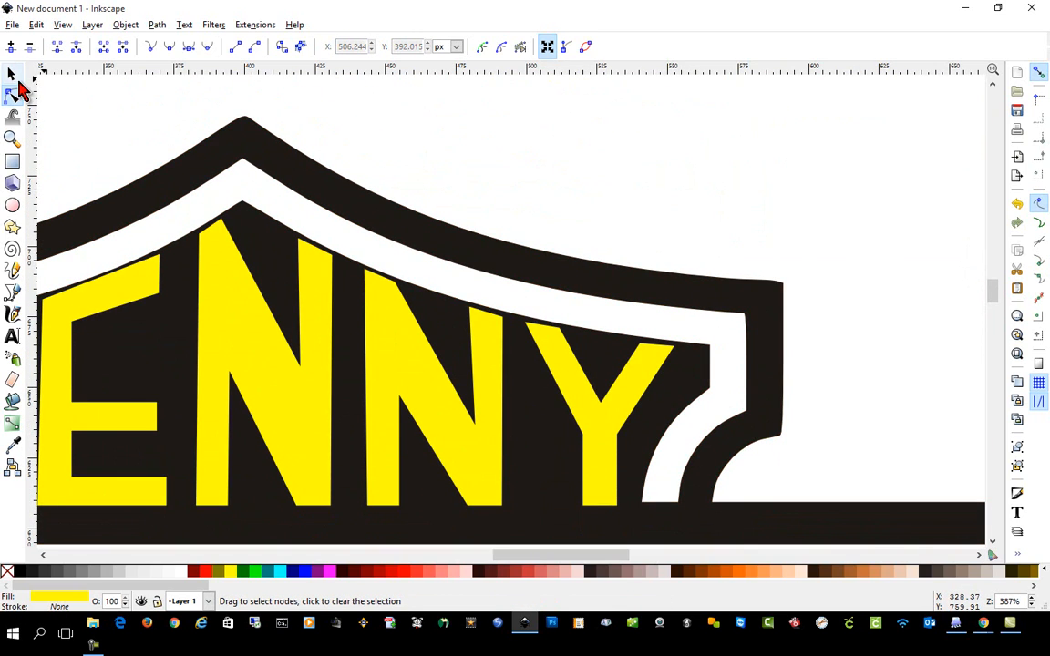
pyautogui.click(14, 76)
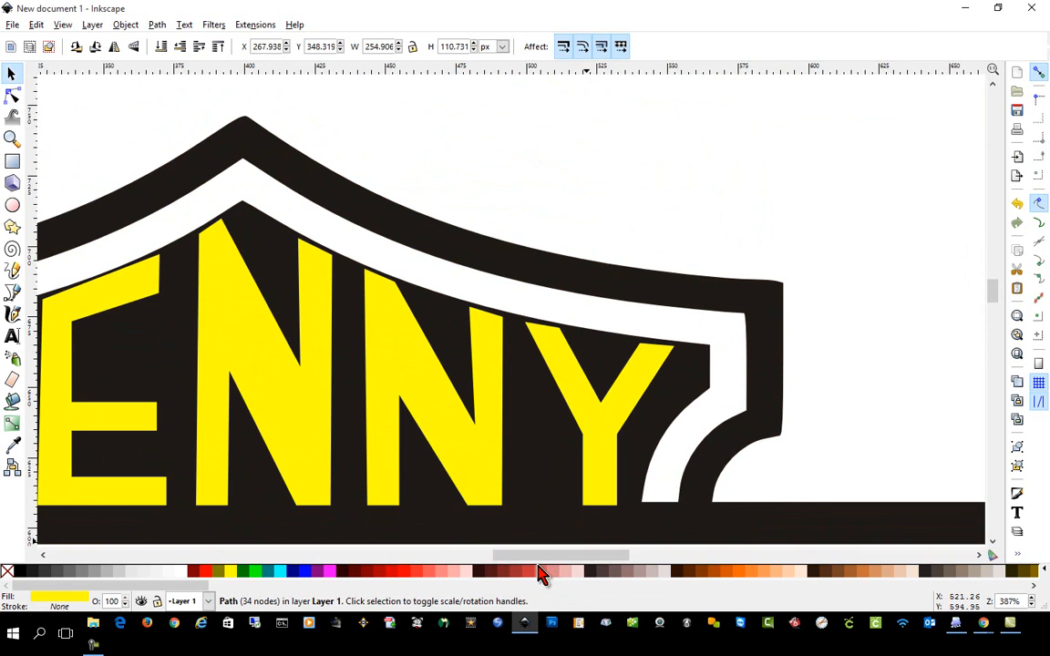
# Move the upper word's path slightly down to leave a gap below the shield's white border.
pyautogui.moveTo(546, 556); pyautogui.dragTo(511, 557)
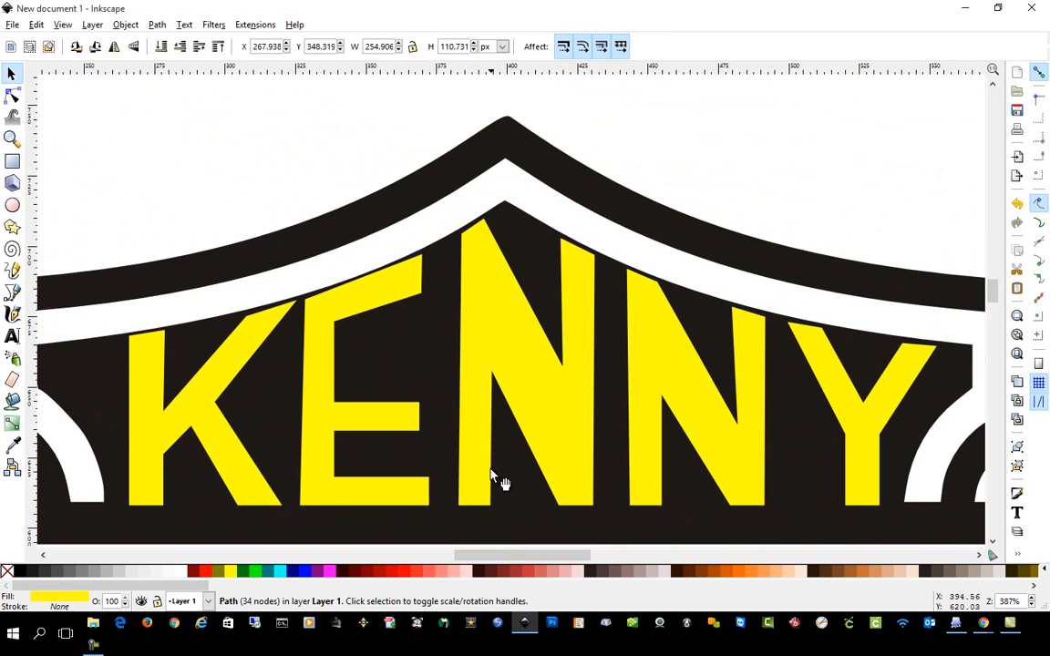
pyautogui.click(528, 386)
pyautogui.moveTo(529, 385); pyautogui.dragTo(532, 394)
pyautogui.moveTo(529, 393); pyautogui.dragTo(532, 395)
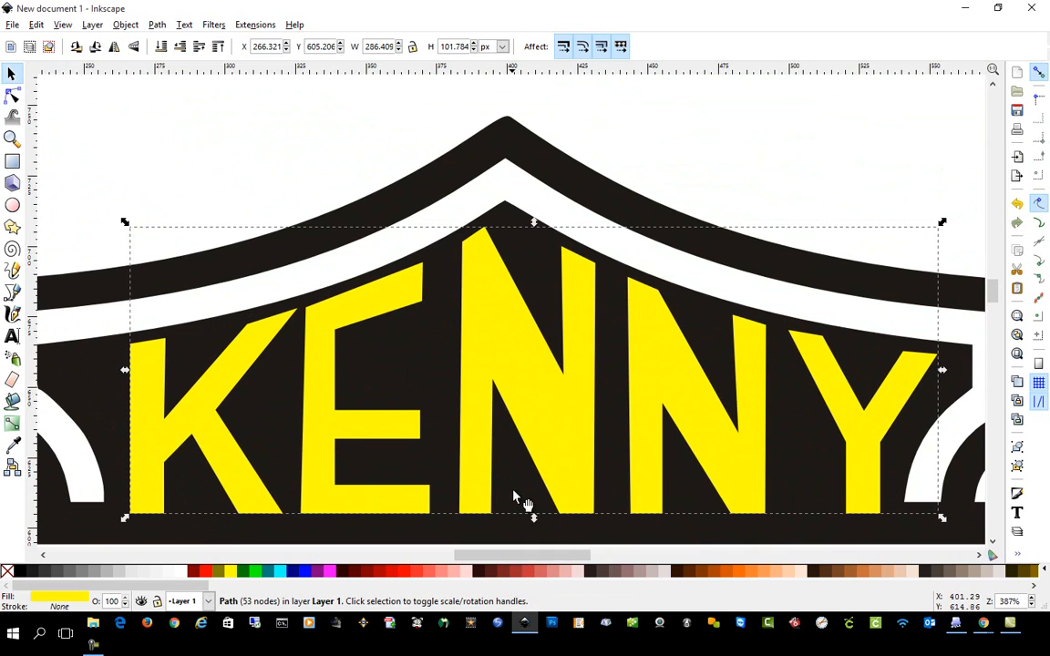
# Examine the whole shield logo with nothing selected to check how the three words fit their sections.
pyautogui.scroll(-5, 515, 499)
pyautogui.press('-')
pyautogui.press('-')
pyautogui.press('-')
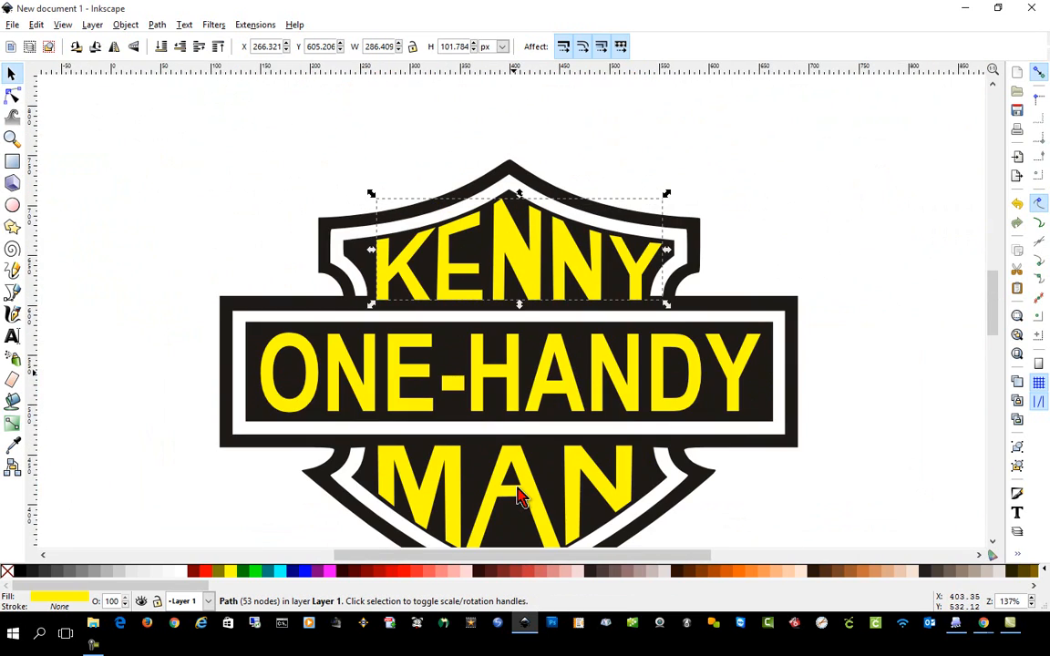
pyautogui.click(883, 438)
pyautogui.scroll(-1, 884, 467)
pyautogui.scroll(1, 889, 484)
pyautogui.scroll(-2, 884, 485)
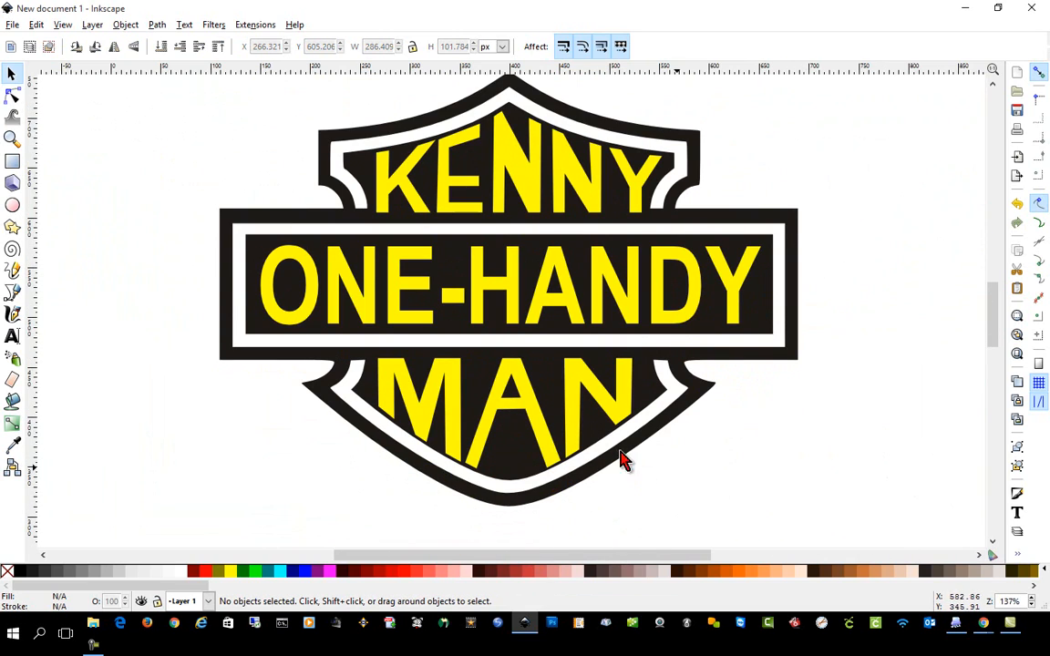
pyautogui.click(566, 402)
pyautogui.keyDown('shift'); pyautogui.click(570, 305); pyautogui.keyUp('shift')
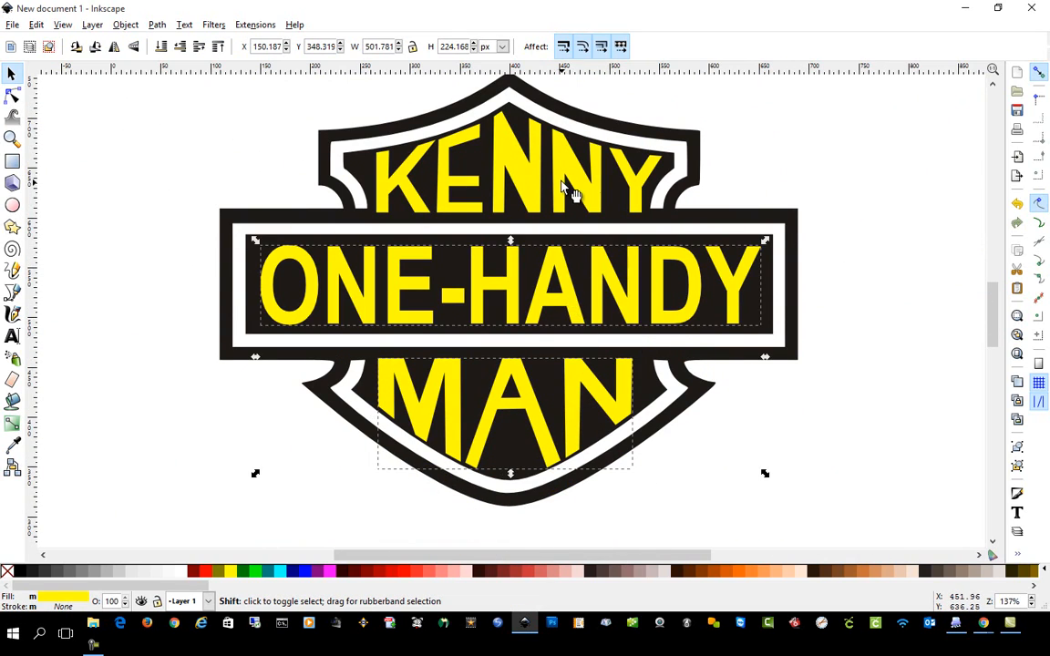
pyautogui.keyDown('shift'); pyautogui.click(570, 187); pyautogui.keyUp('shift')
pyautogui.click(896, 535)
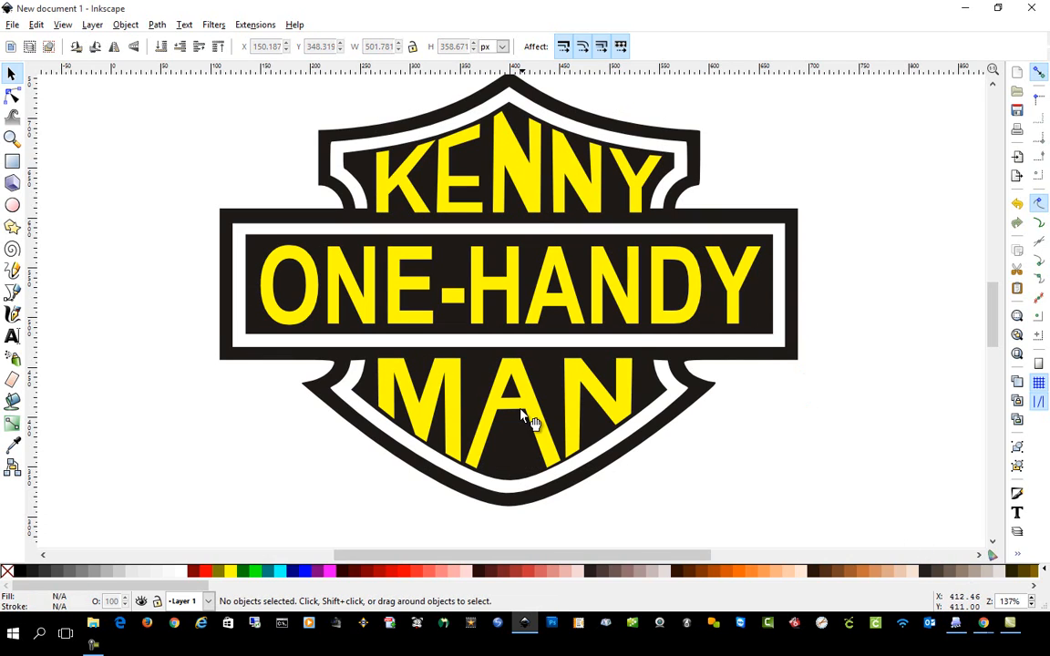
pyautogui.click(587, 415)
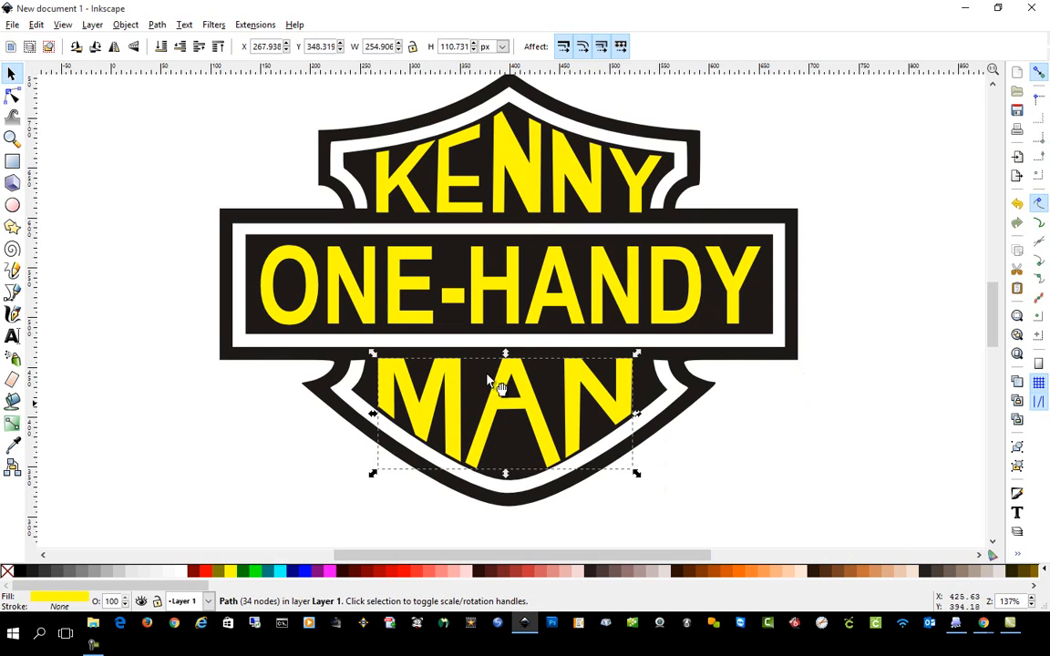
pyautogui.click(696, 516)
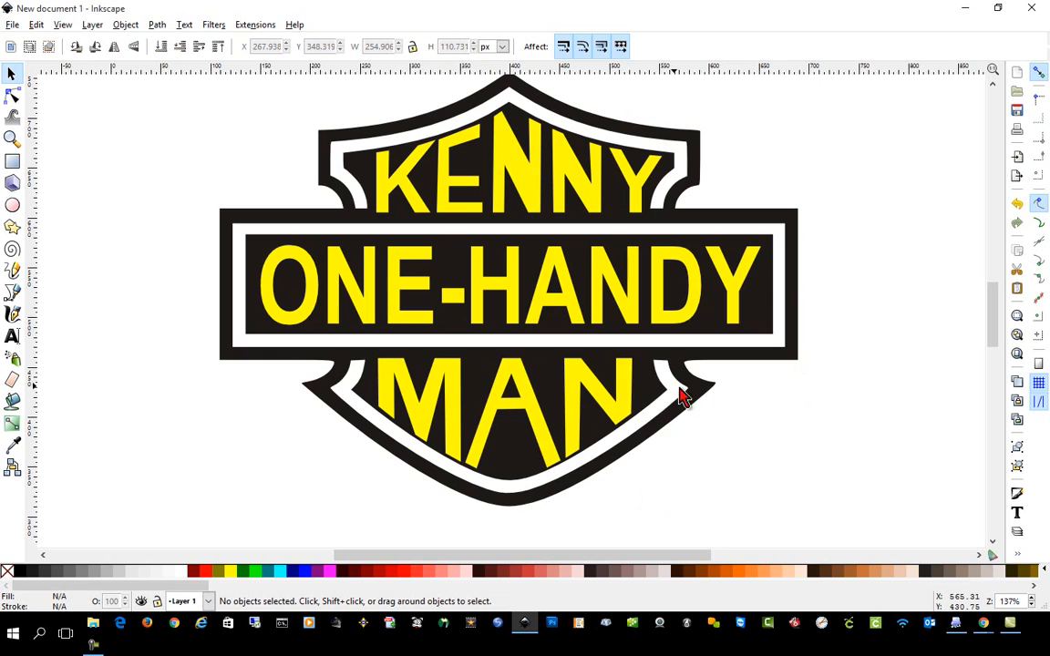
# Cut the word MAN out of the black shield with a Difference operation.
pyautogui.click(639, 414)
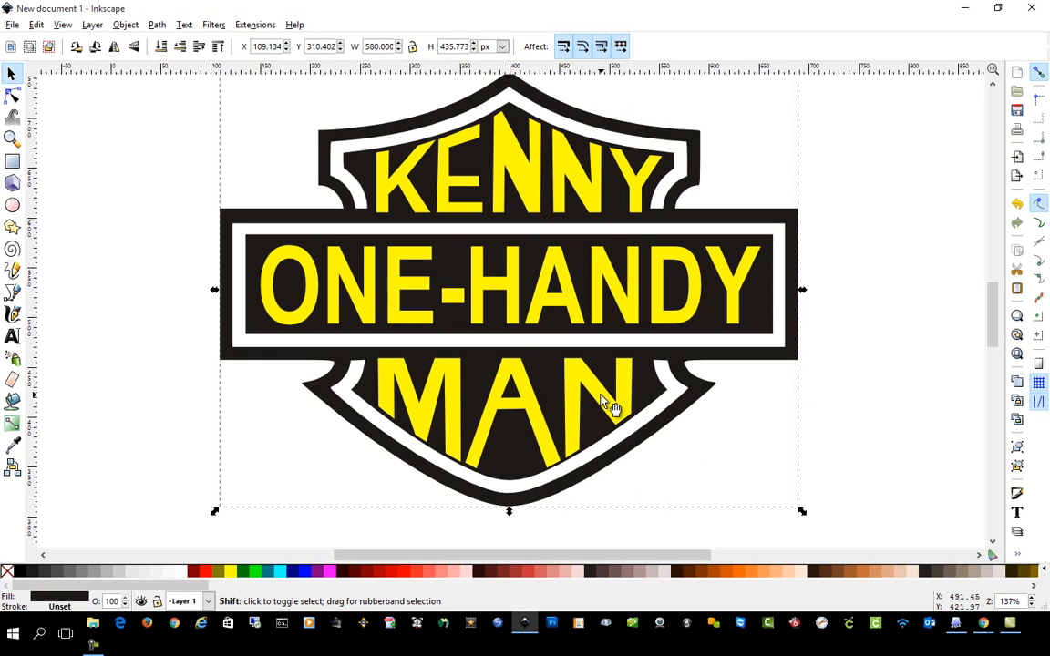
pyautogui.keyDown('shift'); pyautogui.click(609, 414); pyautogui.keyUp('shift')
pyautogui.click(157, 25)
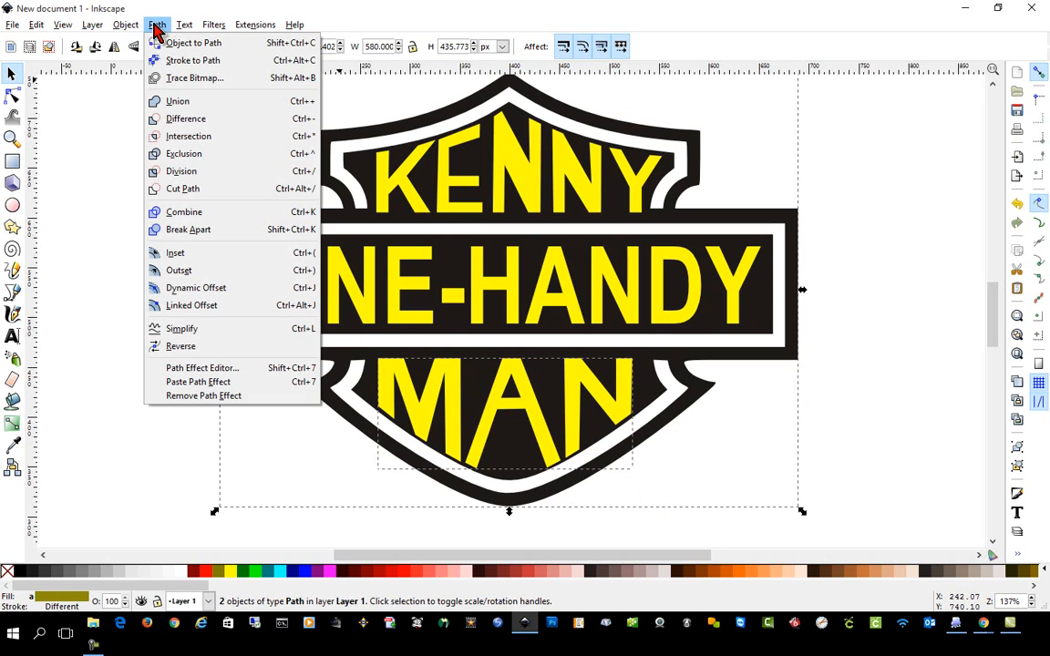
pyautogui.click(193, 120)
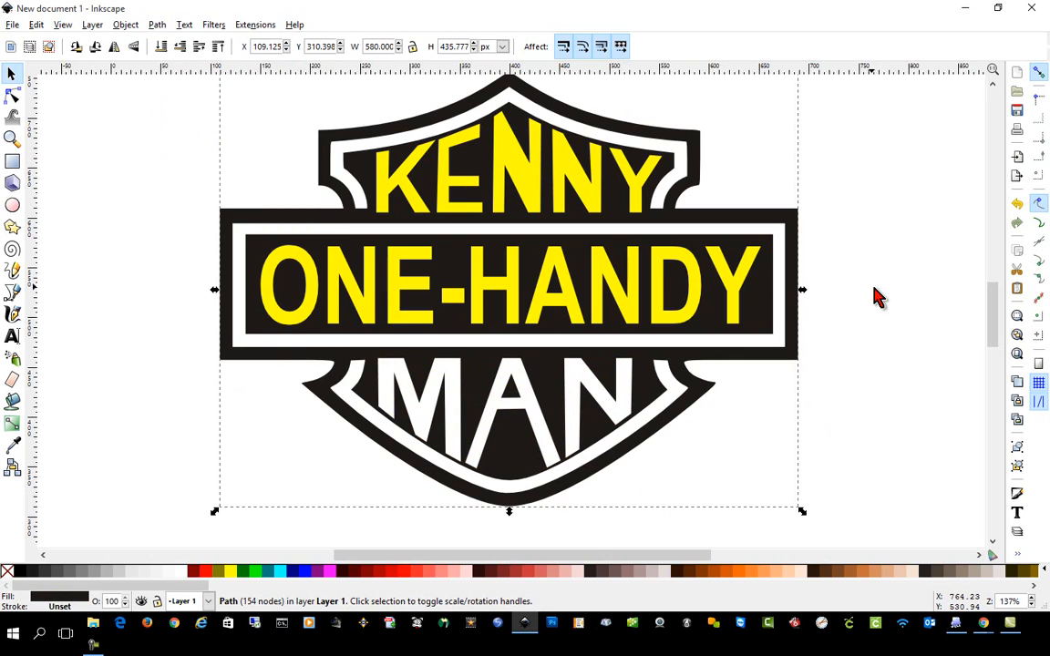
# Cut the ONE-HANDY text out of the black shield with a Difference operation.
pyautogui.keyDown('shift'); pyautogui.click(738, 291); pyautogui.keyUp('shift')
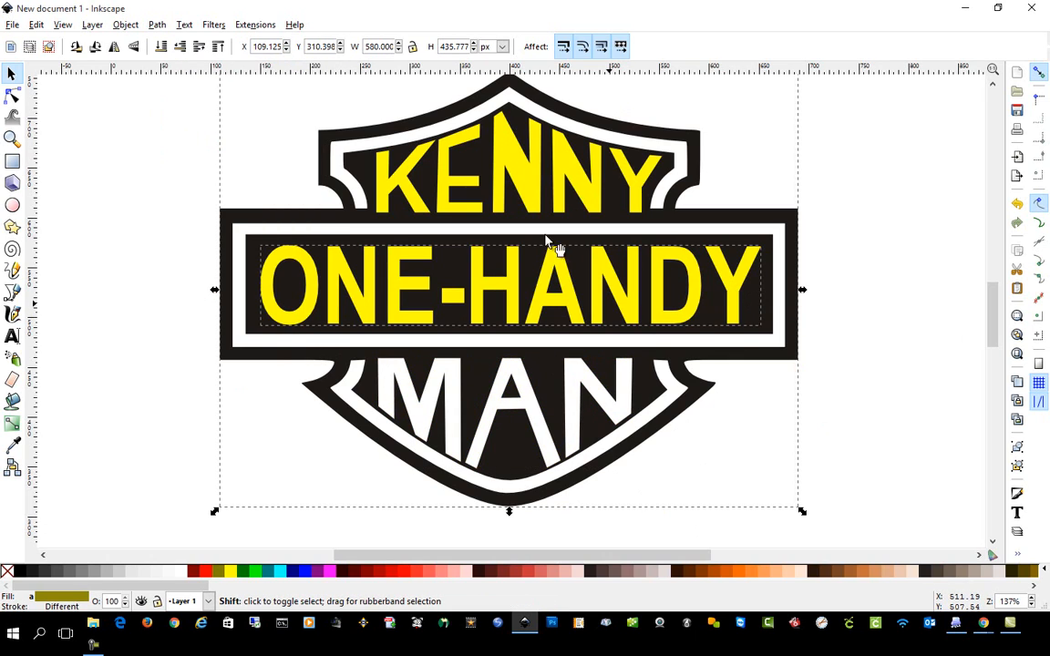
pyautogui.click(157, 25)
pyautogui.click(187, 119)
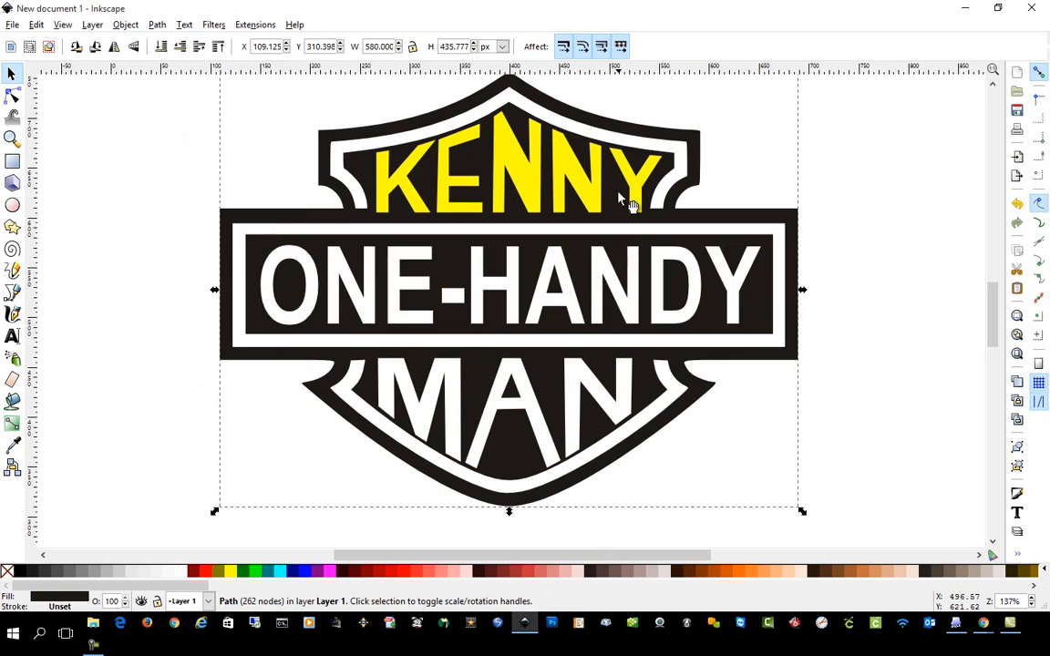
# Cut the upper word out of the black shield with Difference and shift the combined shield slightly on the canvas.
pyautogui.keyDown('shift'); pyautogui.click(534, 168); pyautogui.keyUp('shift')
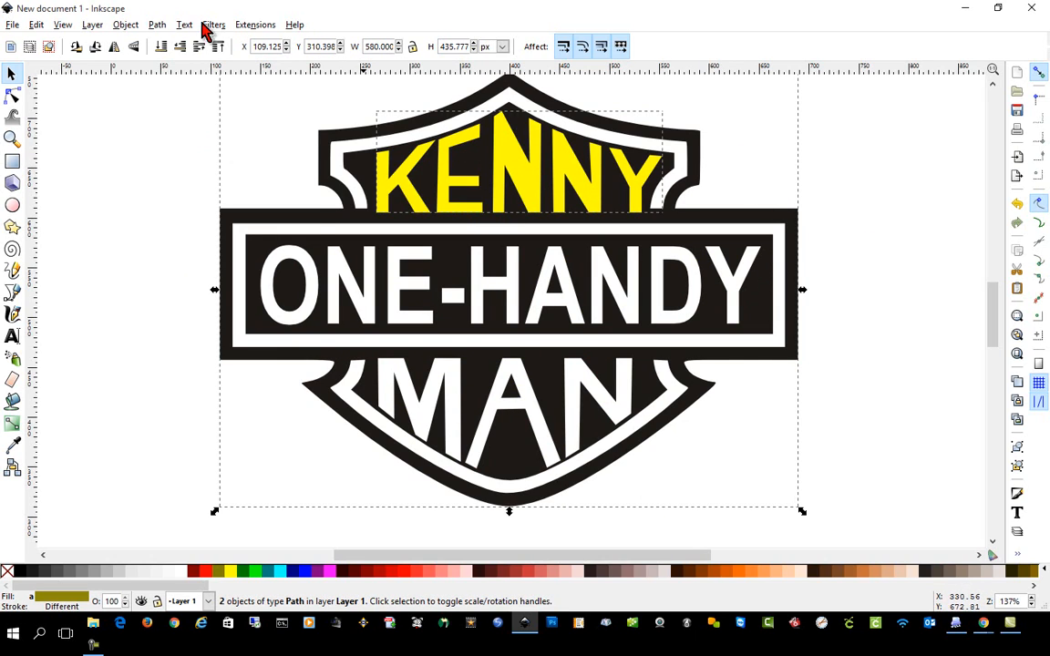
pyautogui.click(155, 25)
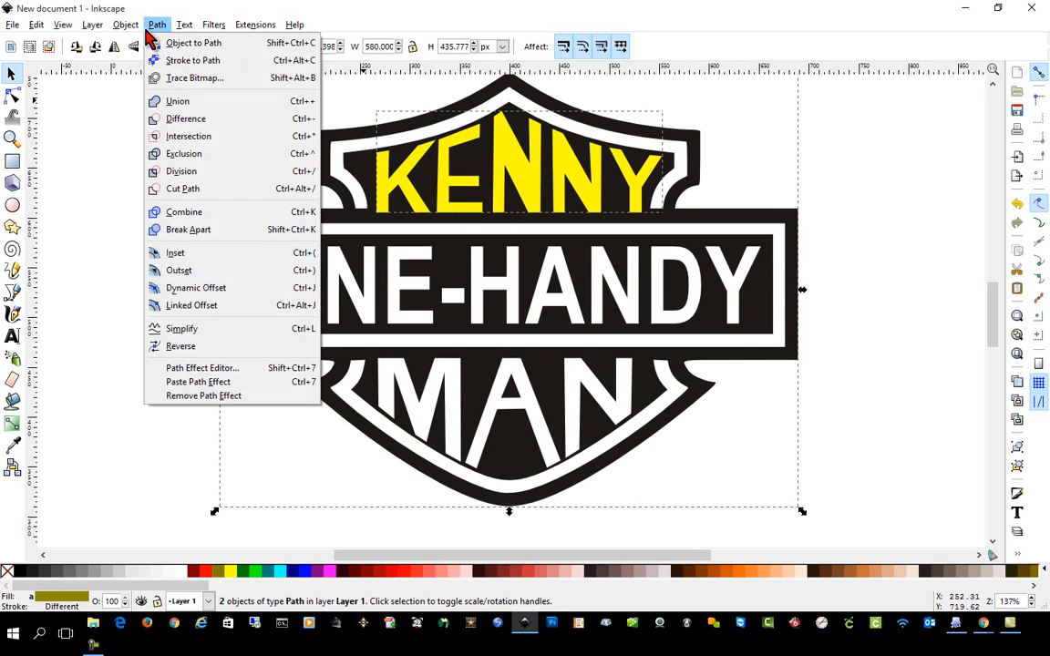
pyautogui.click(187, 118)
pyautogui.press('Escape')
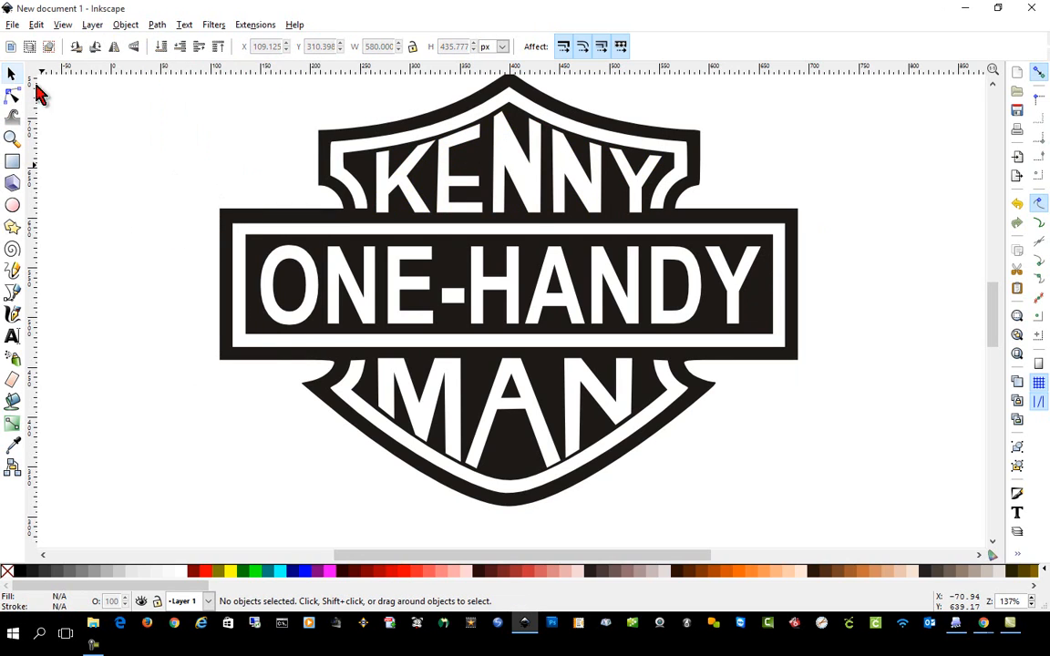
pyautogui.moveTo(632, 258); pyautogui.dragTo(624, 255)
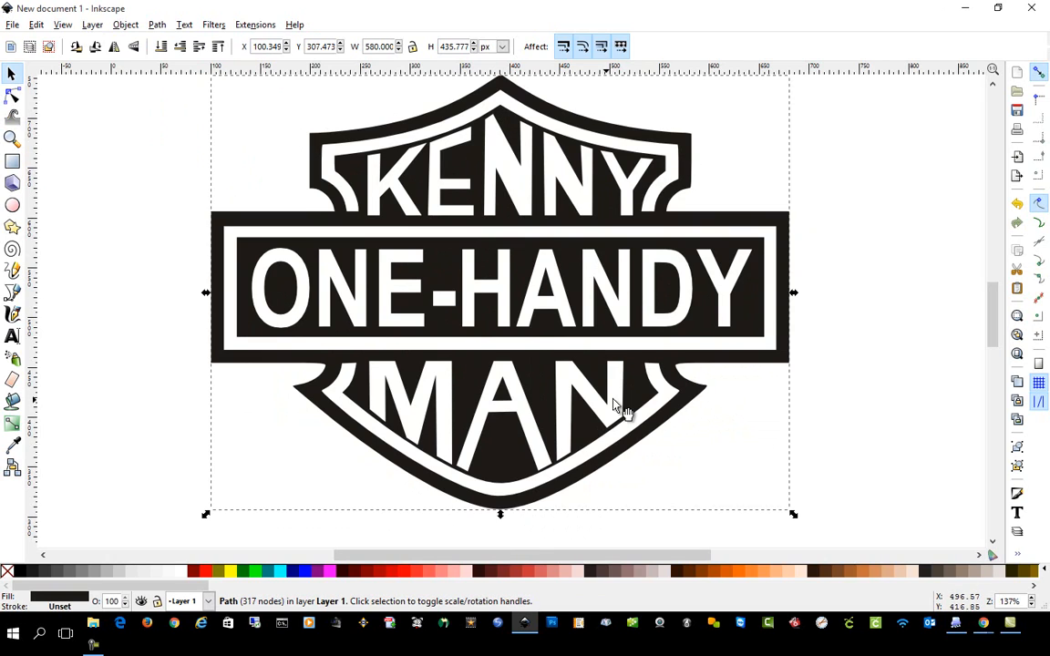
# Save the logo as a Plain SVG in the images folder, naming the file after the upper word.
pyautogui.click(12, 25)
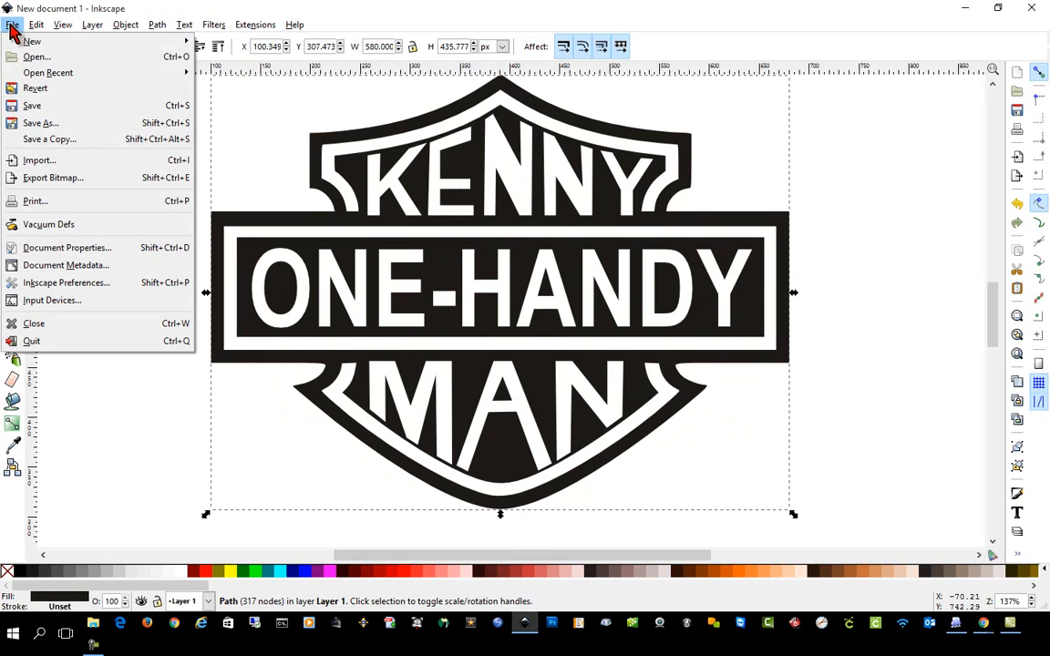
pyautogui.click(55, 125)
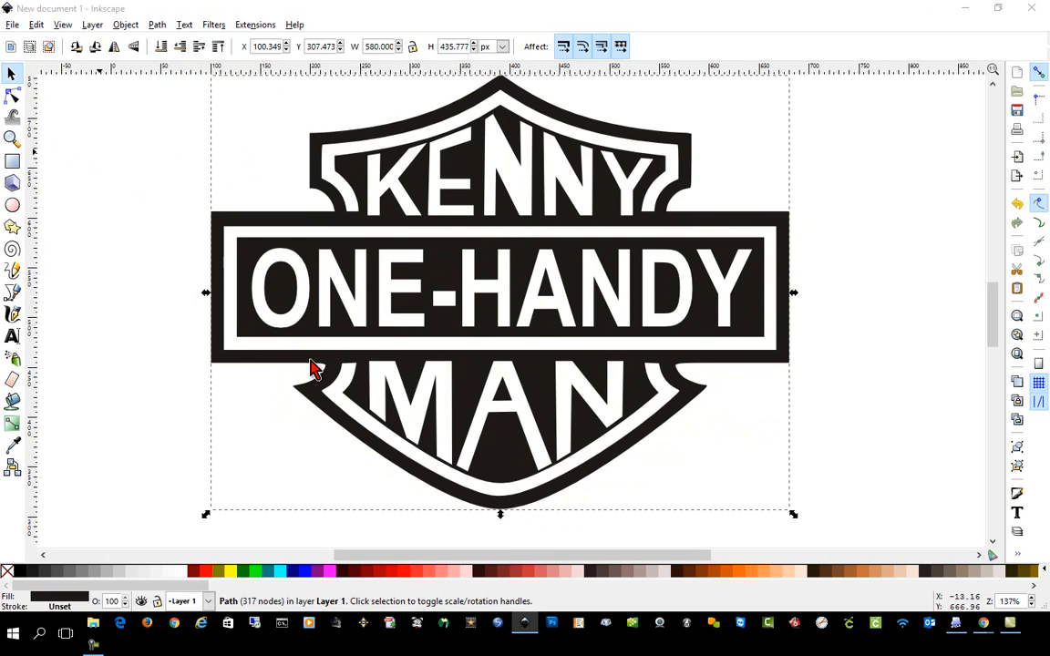
pyautogui.write('KENNY')
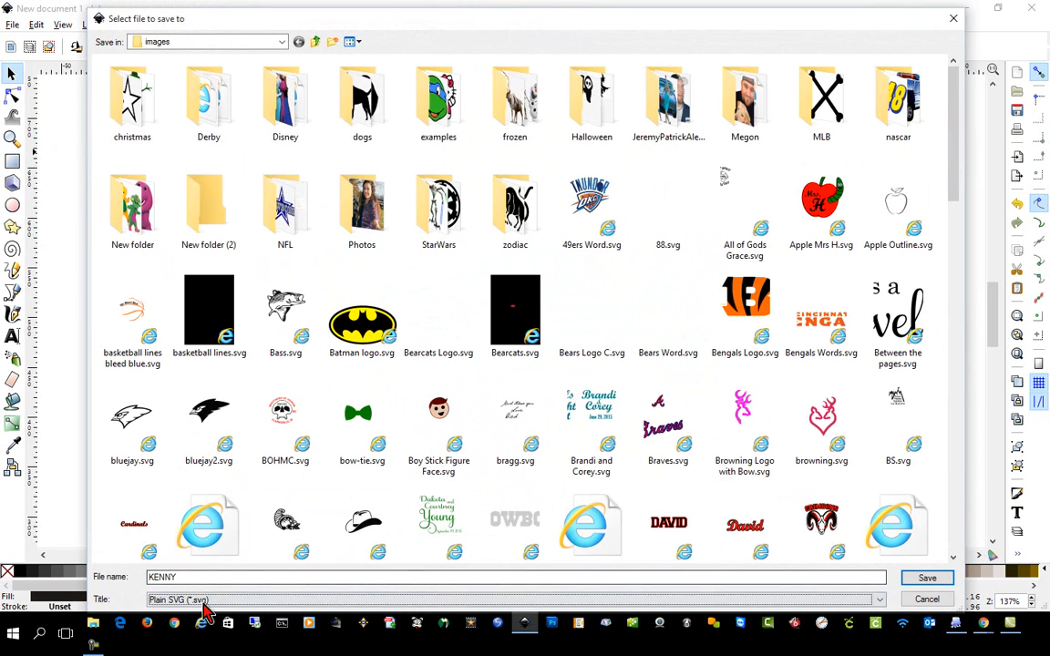
pyautogui.click(927, 578)
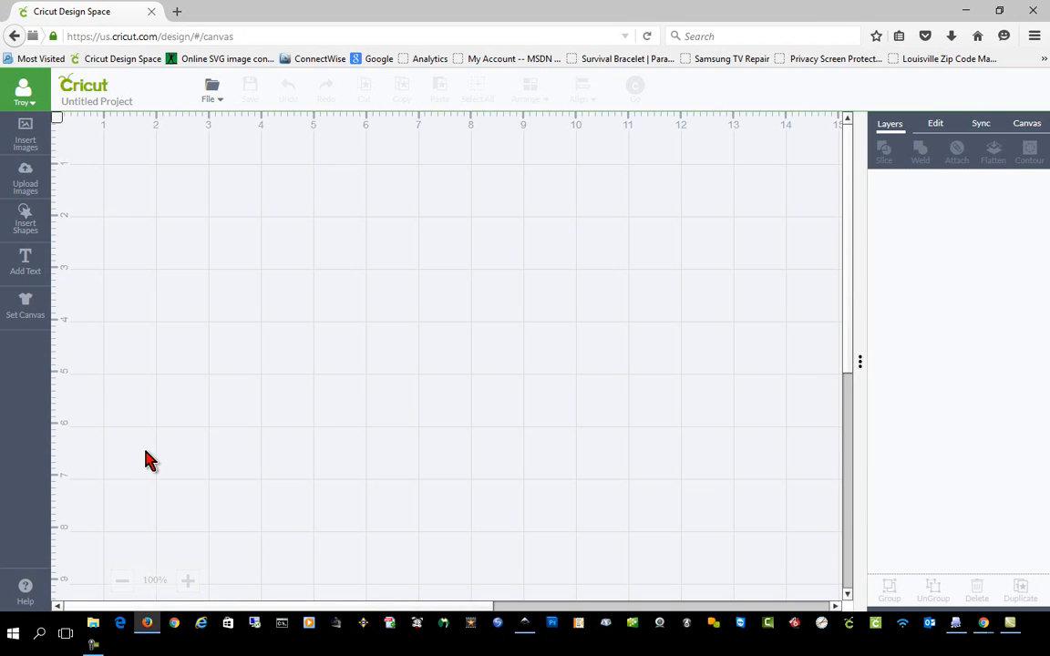
# Upload the saved shield logo SVG from the images folder into Cricut Design Space and save it under its default image name.
pyautogui.click(25, 175)
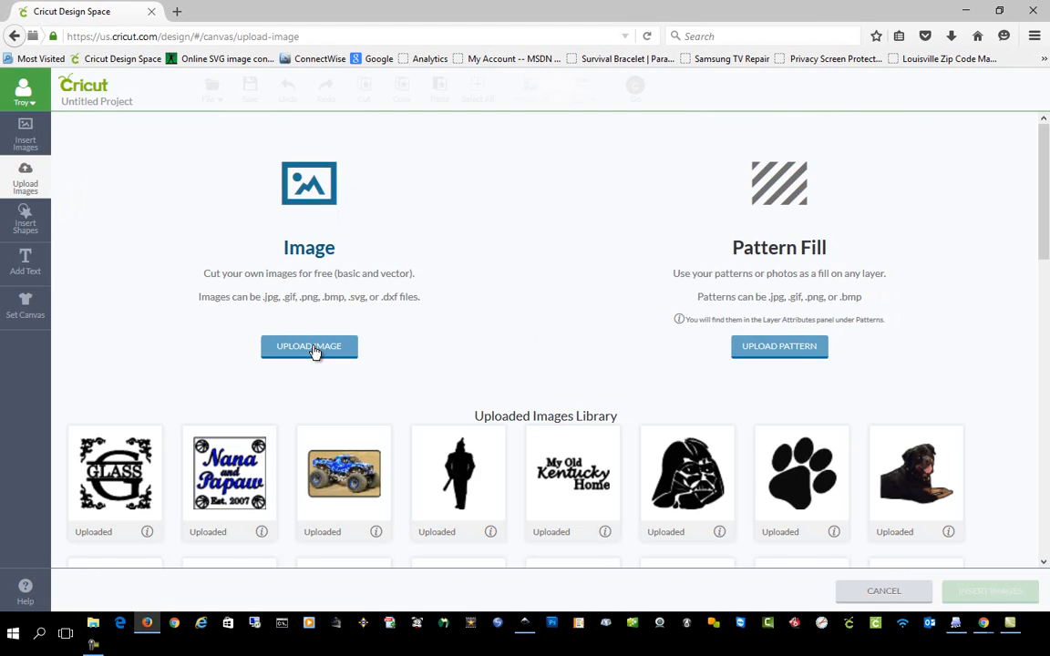
pyautogui.click(311, 350)
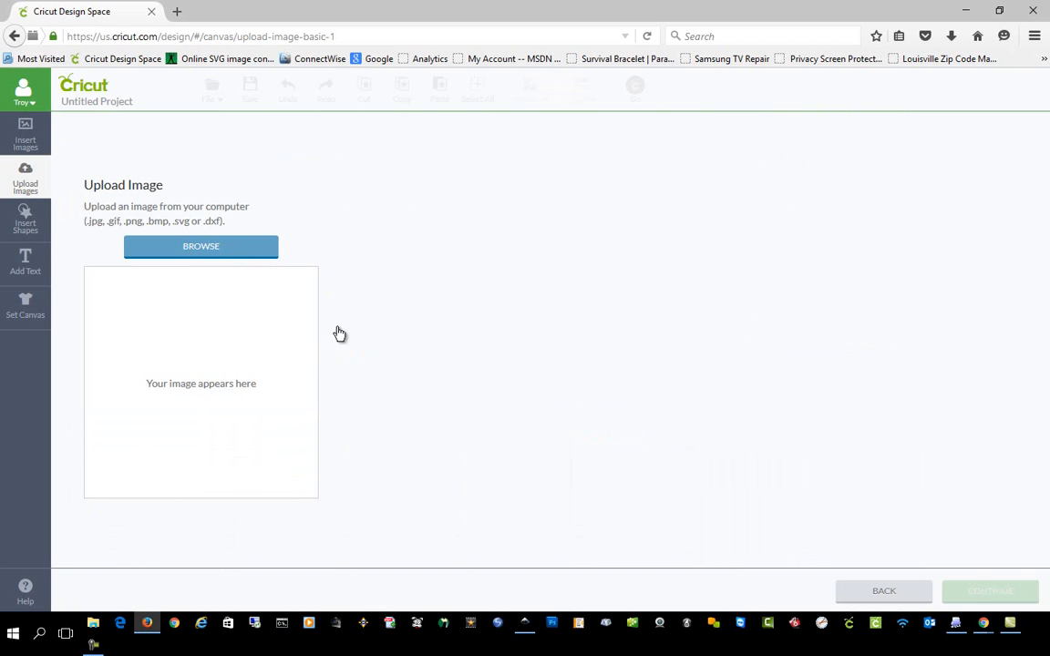
pyautogui.click(200, 246)
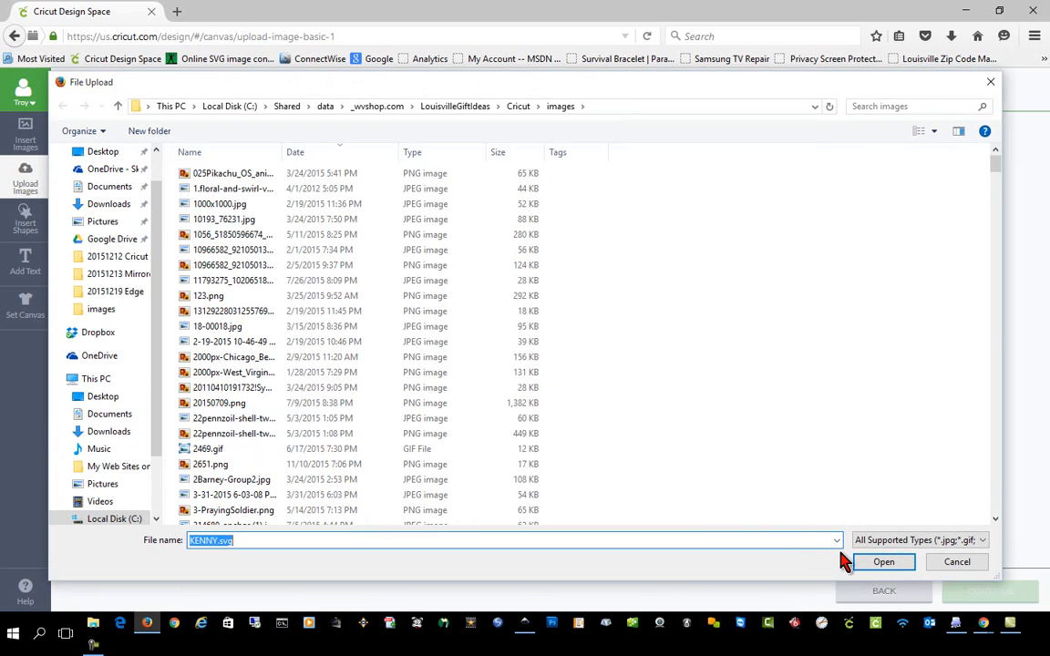
pyautogui.click(884, 562)
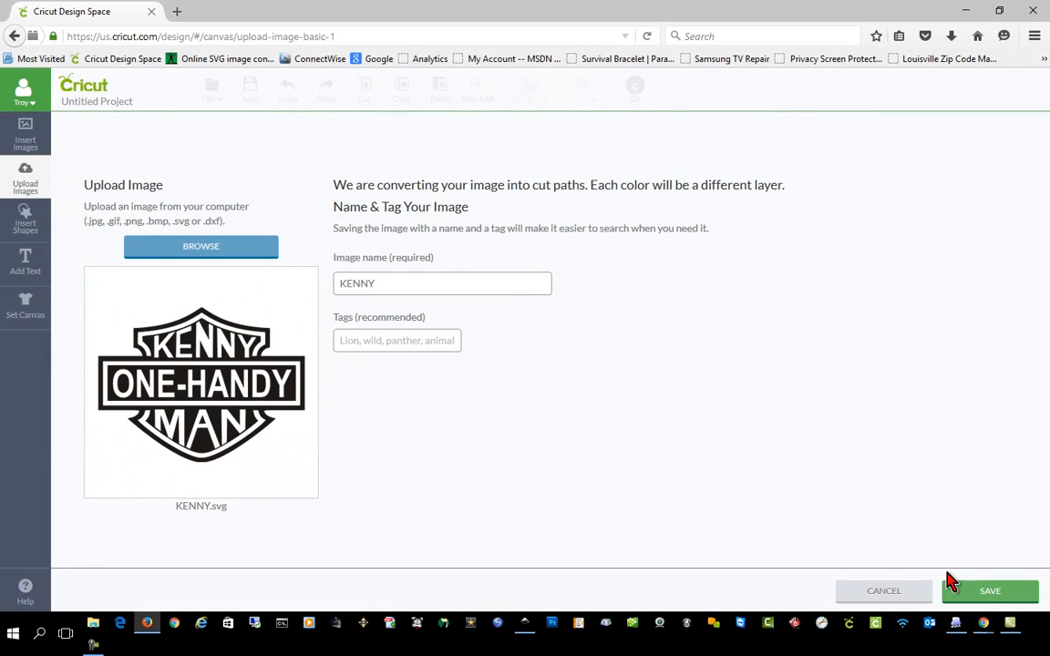
pyautogui.click(952, 588)
pyautogui.click(990, 591)
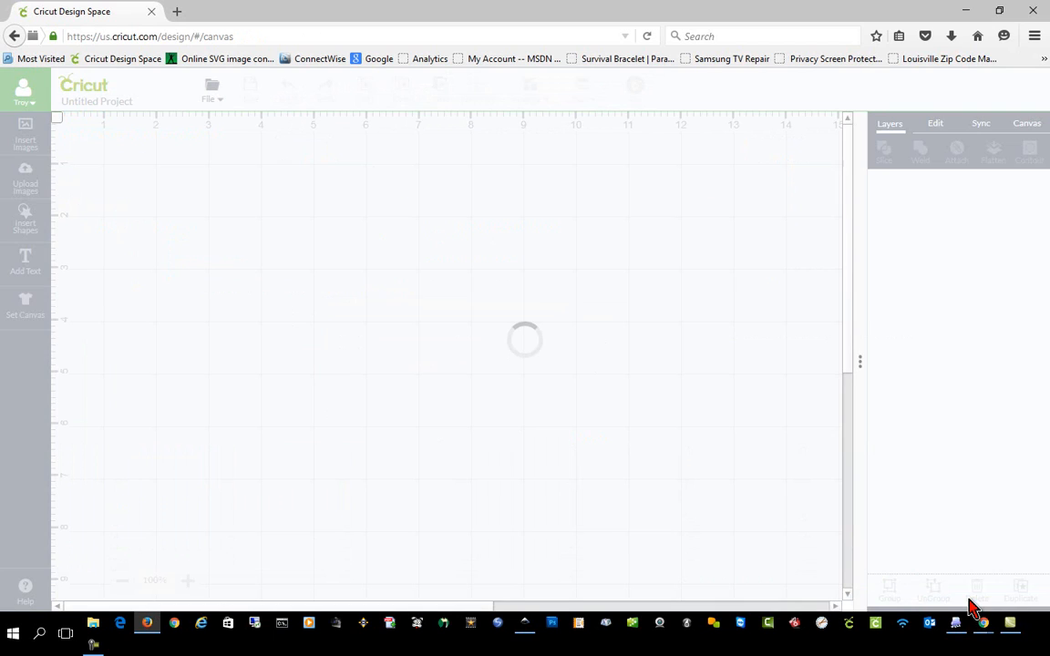
# Move the shield logo close to the canvas origin and send the project on to cutting.
pyautogui.moveTo(401, 345); pyautogui.dragTo(327, 284)
pyautogui.moveTo(504, 460); pyautogui.dragTo(436, 409)
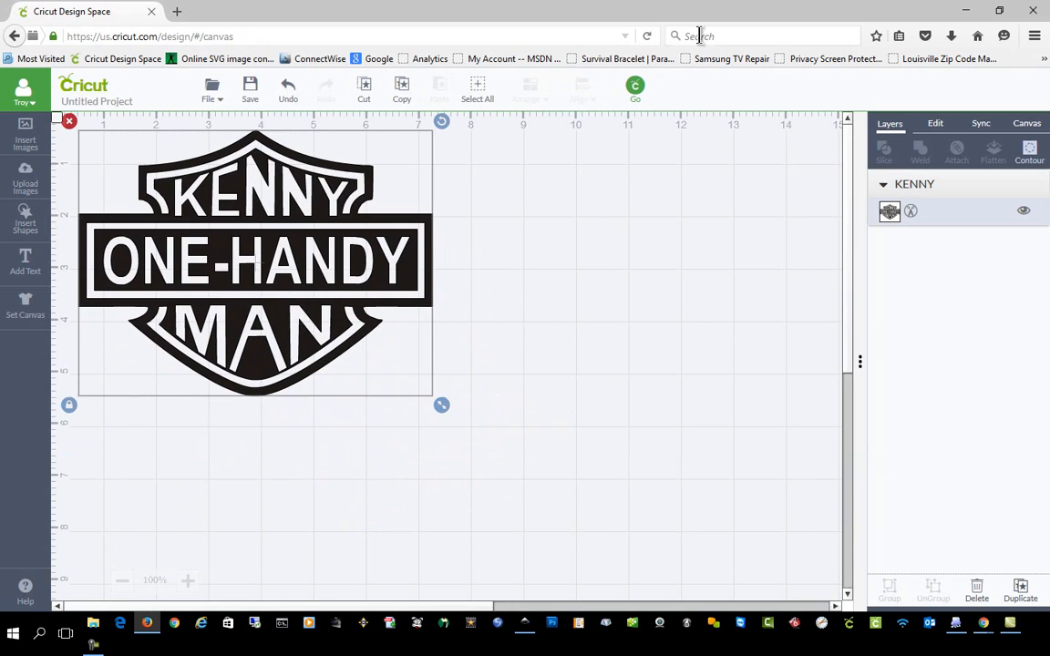
pyautogui.click(636, 87)
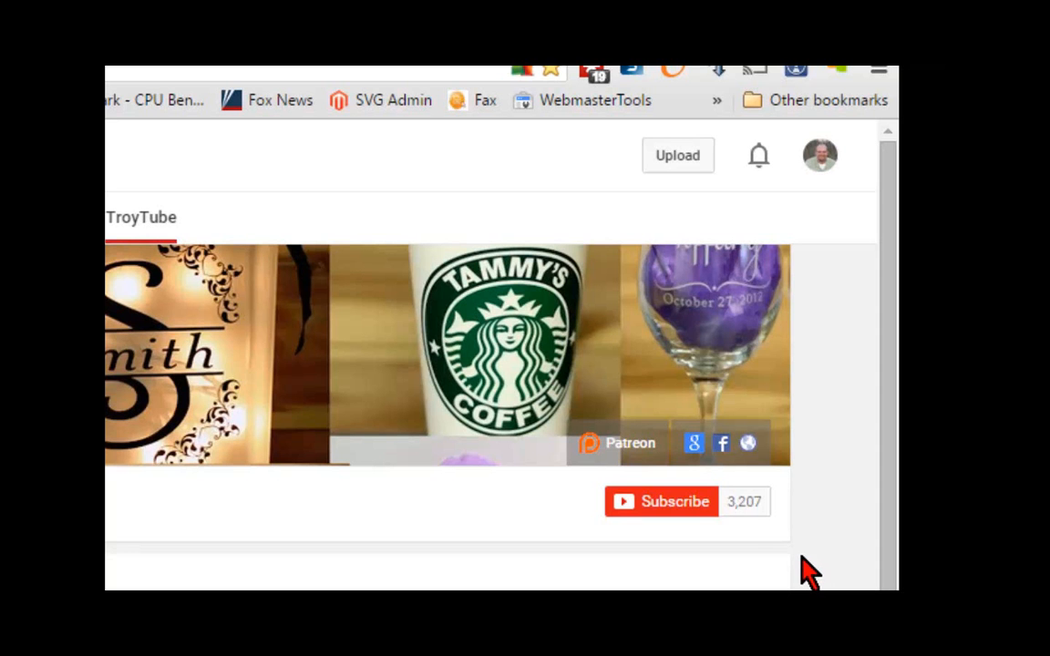
# On YouTube, subscribe to the TroyTube channel and save its setting to send all notifications.
pyautogui.click(651, 503)
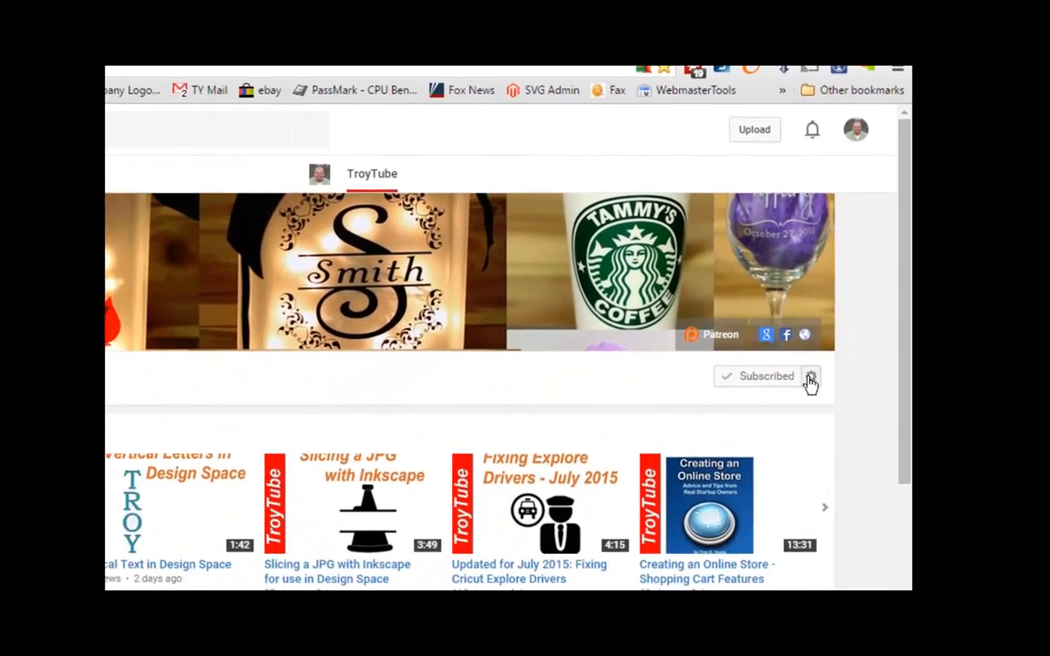
pyautogui.click(811, 378)
pyautogui.click(196, 374)
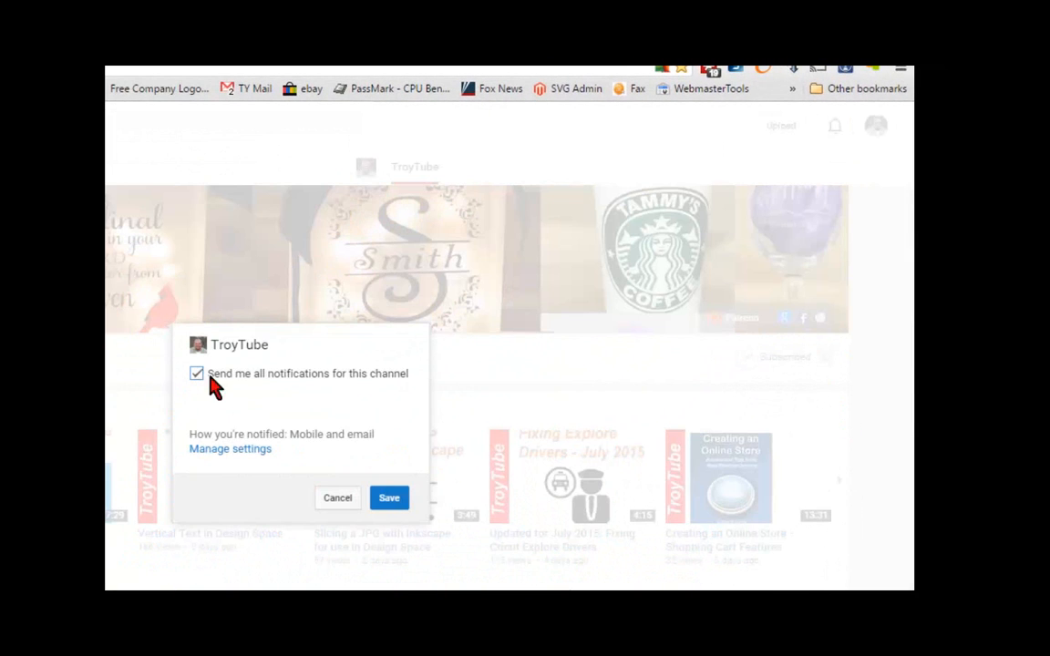
pyautogui.click(389, 497)
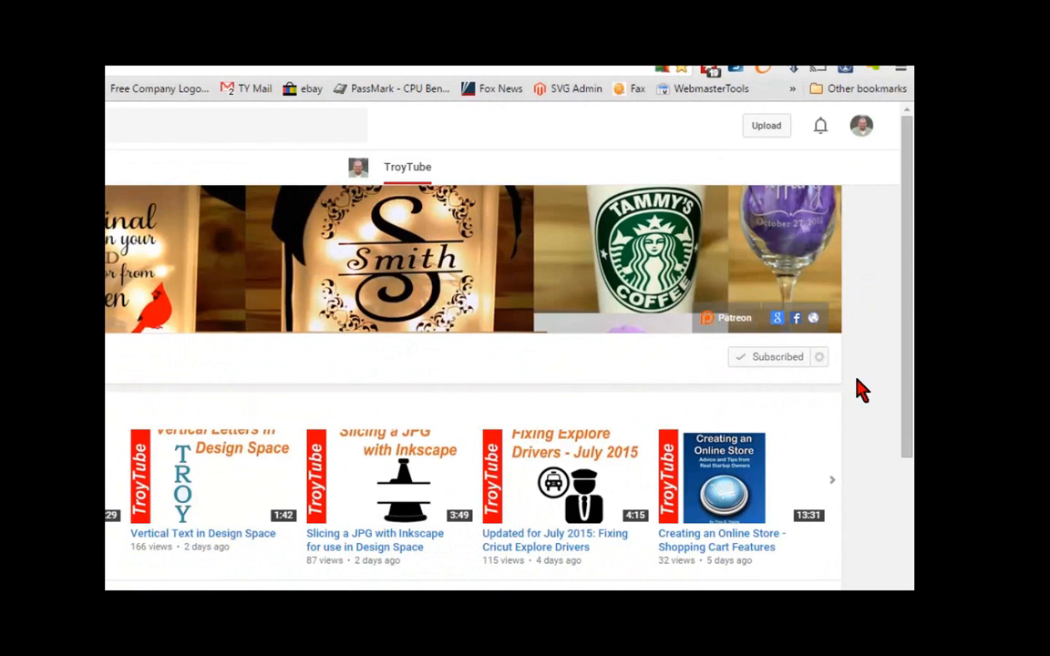
# Open the Patreon page linked in the TroyTube channel banner.
pyautogui.click(731, 330)
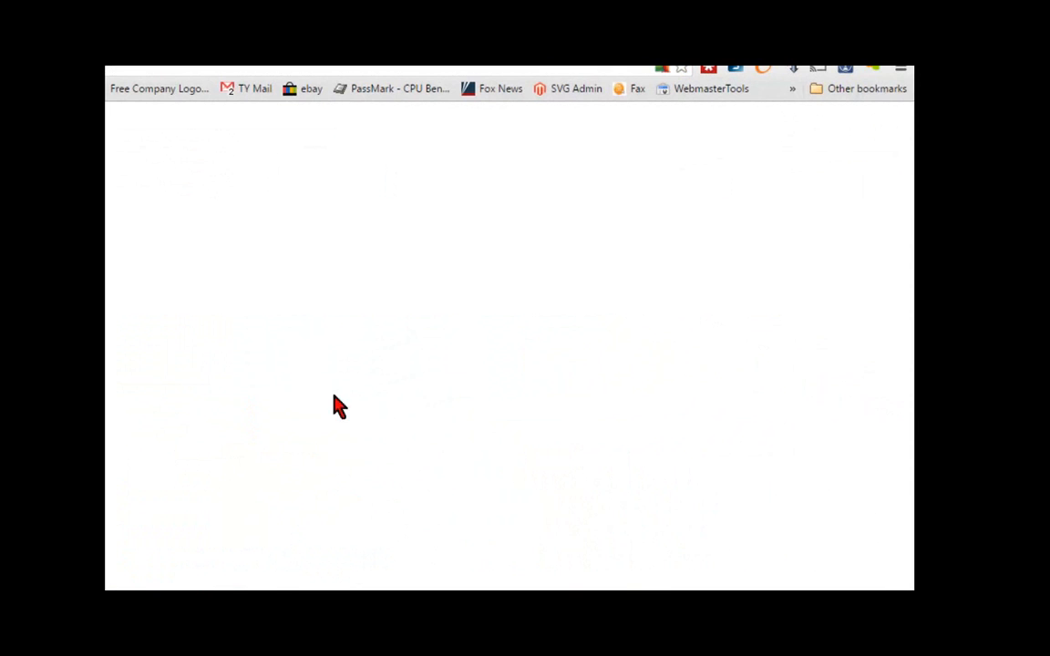